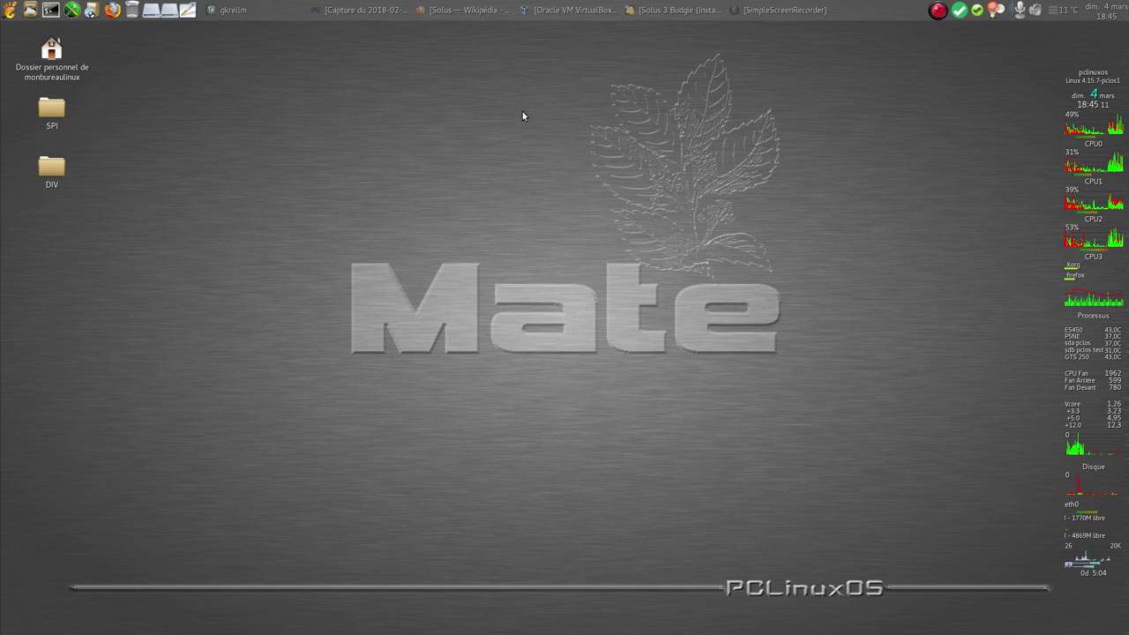
# Restore the Firefox window showing the French Wikipedia article on Solus
pyautogui.click(472, 11)
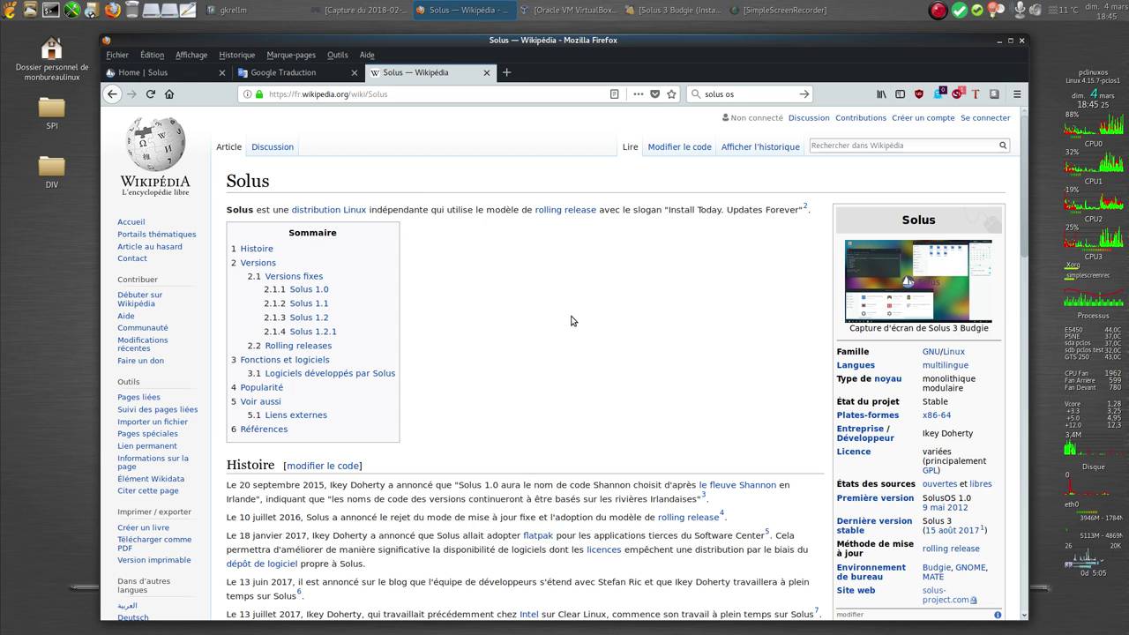
# Read the Solus article down to its Histoire section, then switch to the Home | Solus tab
pyautogui.scroll(-3, 571, 321)
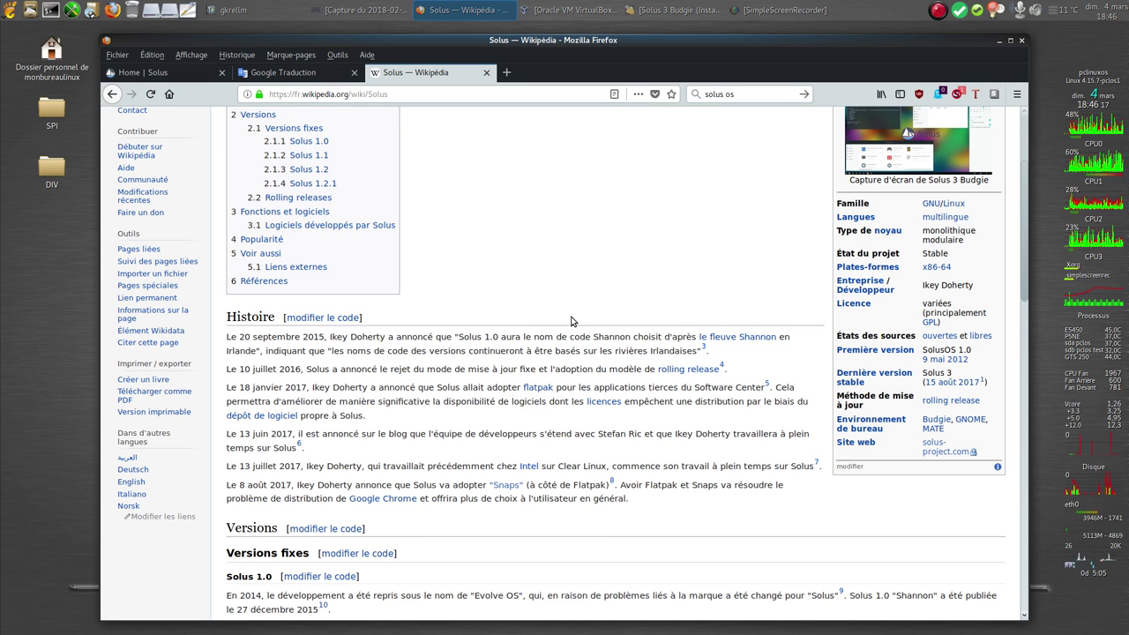
pyautogui.click(125, 76)
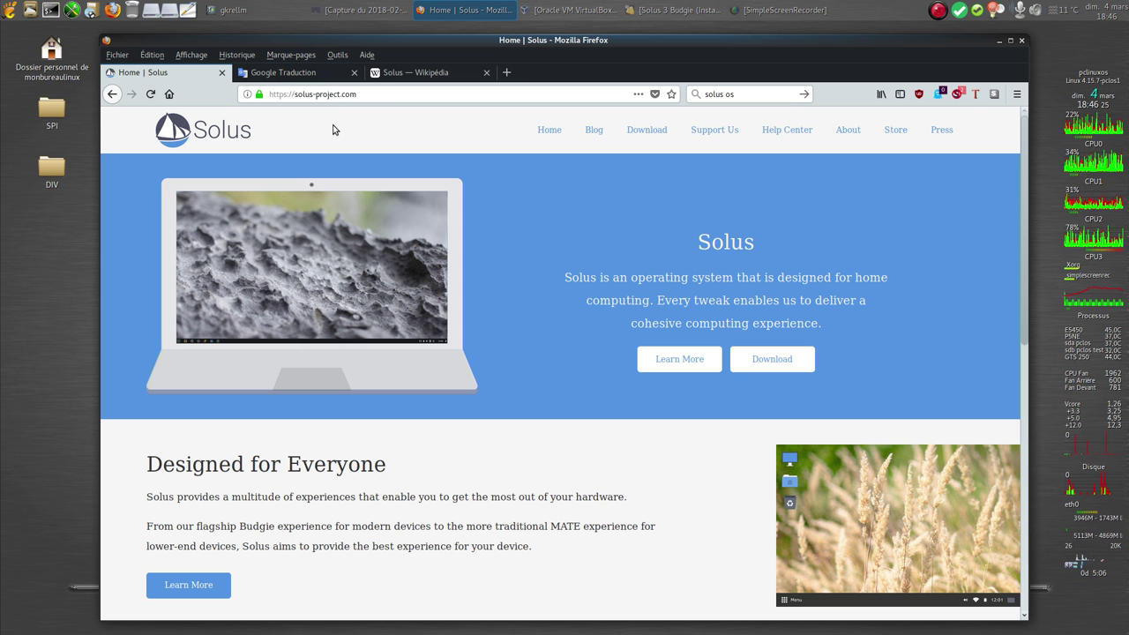
# Return to the Solus Wikipedia tab and scroll down to the Versions section
pyautogui.click(413, 76)
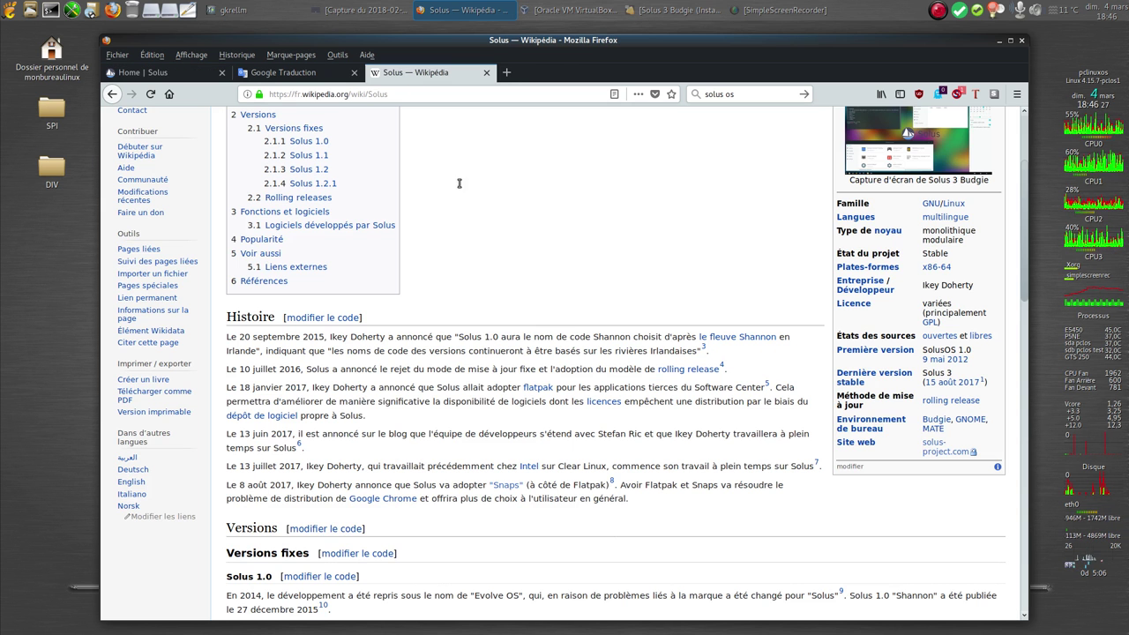
pyautogui.scroll(-5, 503, 331)
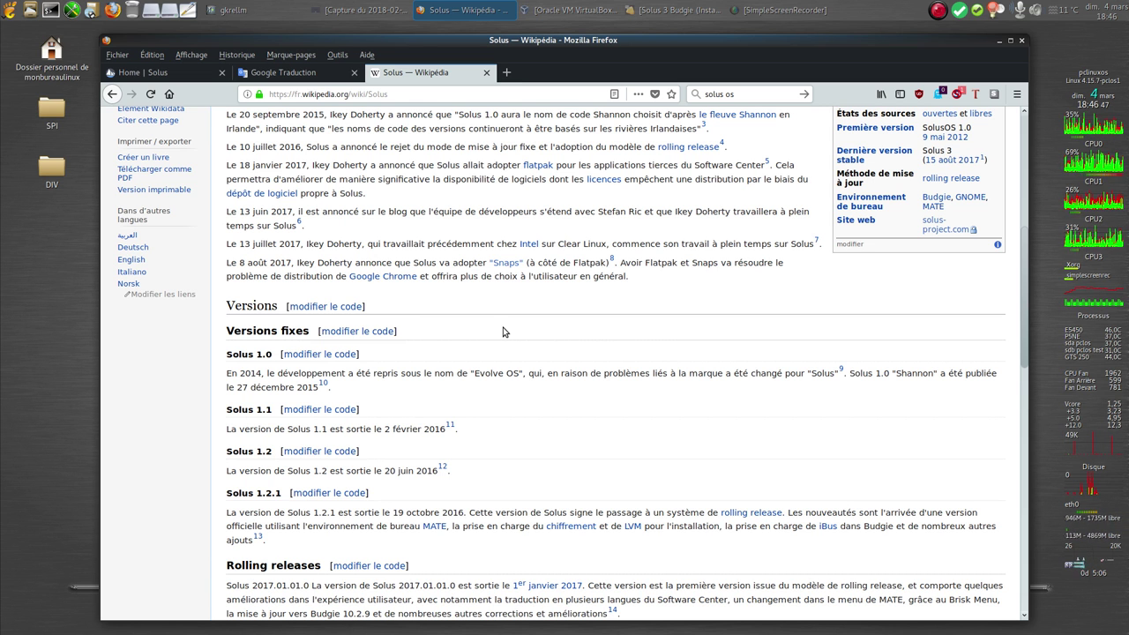
# Scroll through the article's software and Popularité sections, then return to the Home | Solus tab
pyautogui.scroll(-5, 501, 338)
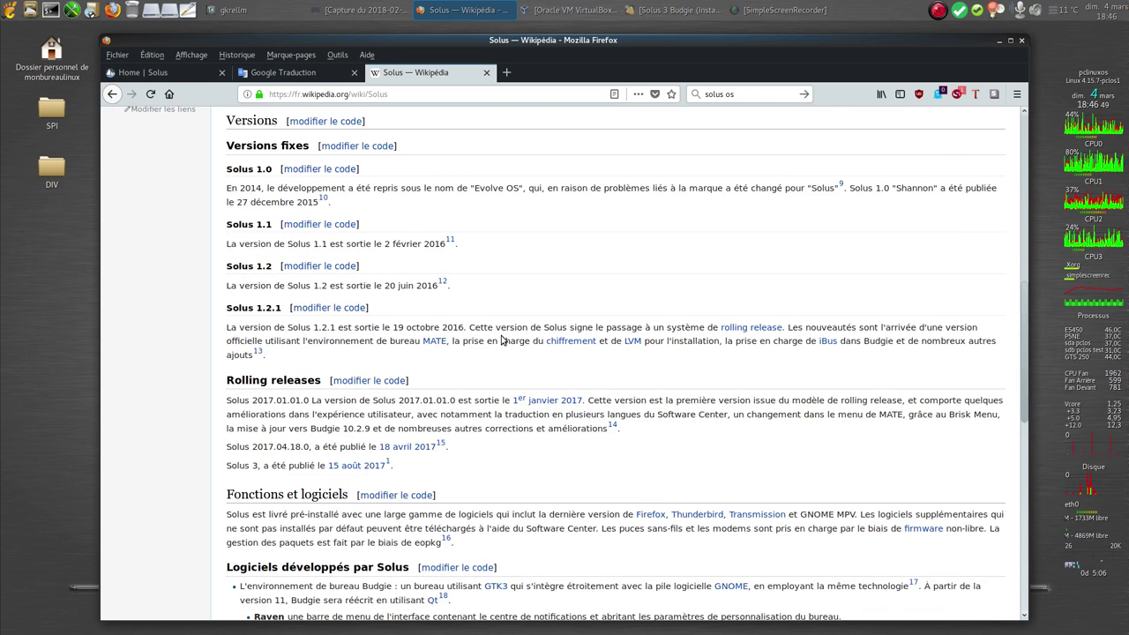
pyautogui.scroll(-5, 501, 340)
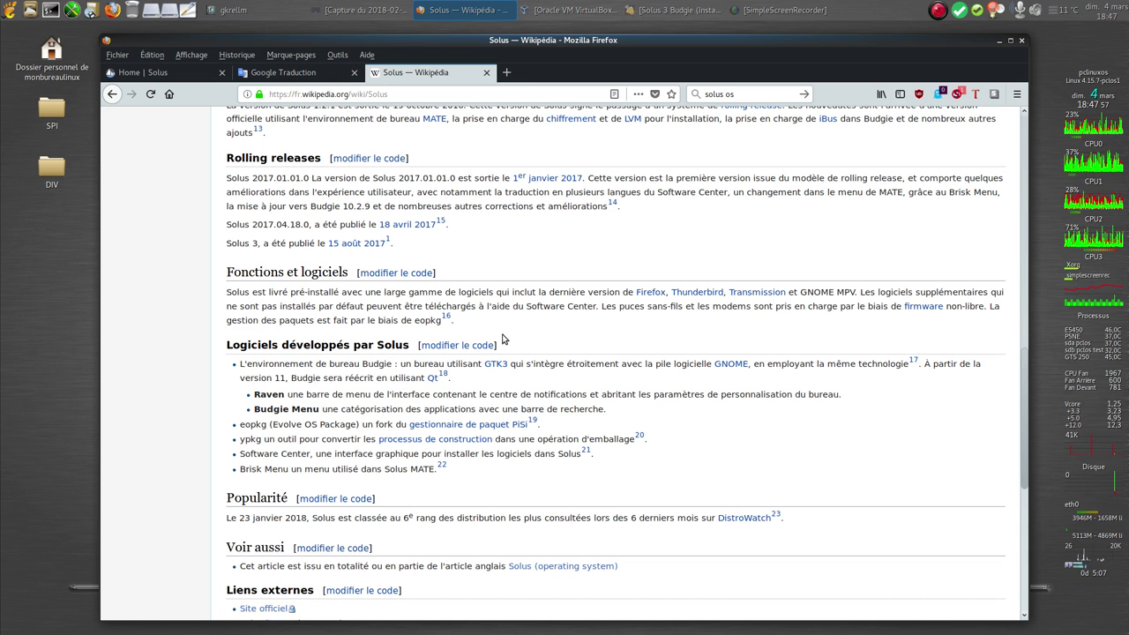
pyautogui.click(174, 75)
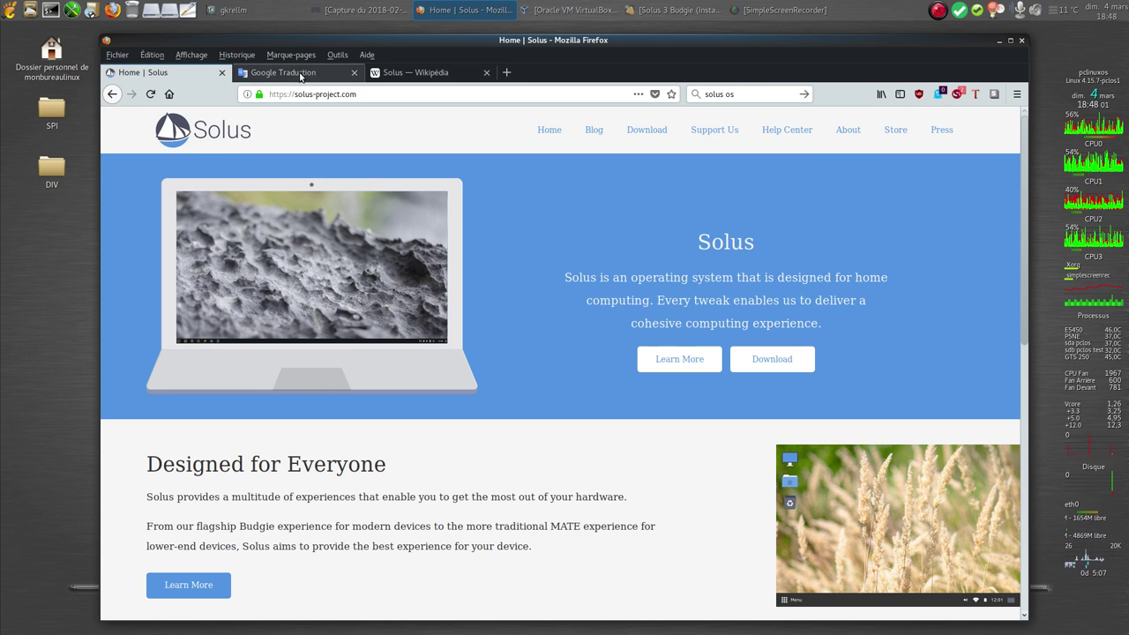
# Browse the French-translated Solus home page in Google Translate, then open its Télécharger page
pyautogui.click(298, 77)
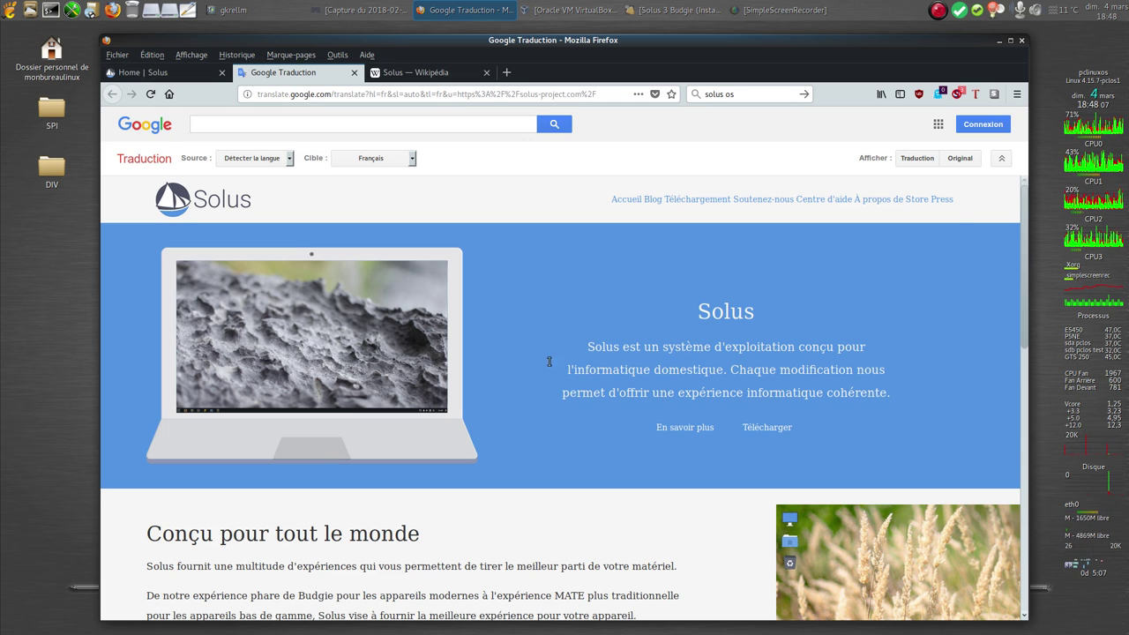
pyautogui.scroll(-2, 501, 327)
pyautogui.scroll(-1, 501, 326)
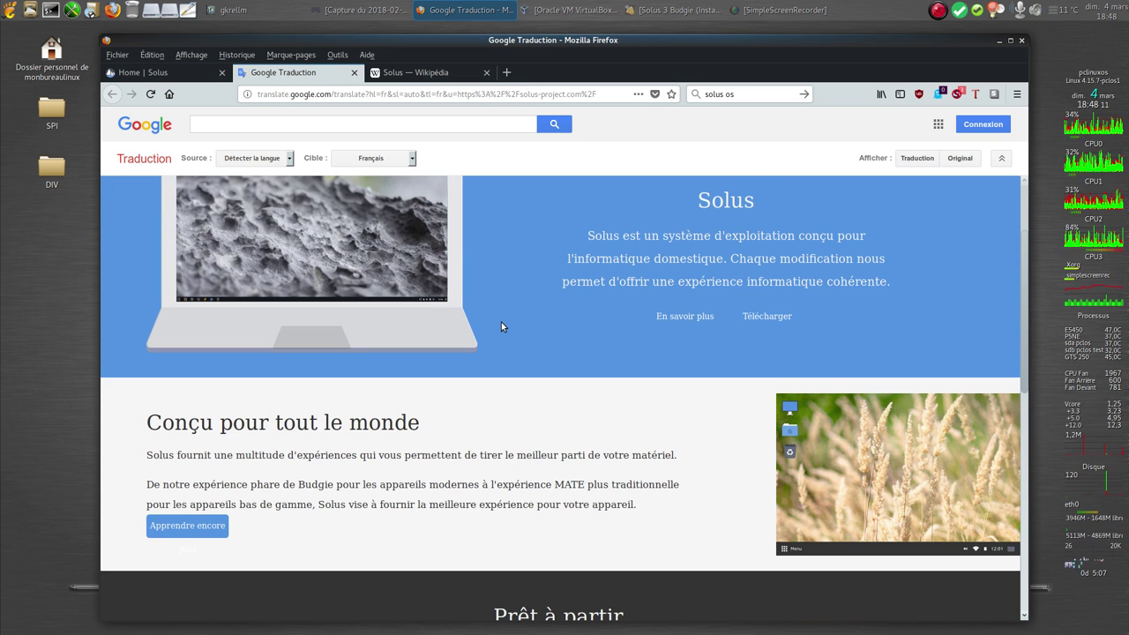
pyautogui.scroll(-3, 501, 326)
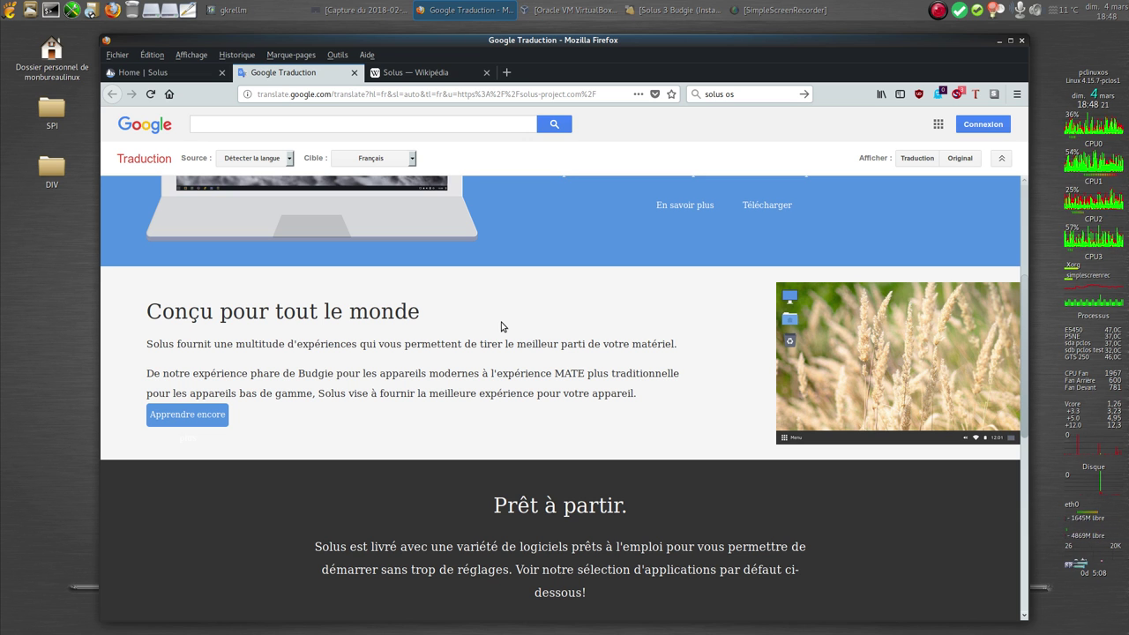
pyautogui.scroll(-3, 501, 327)
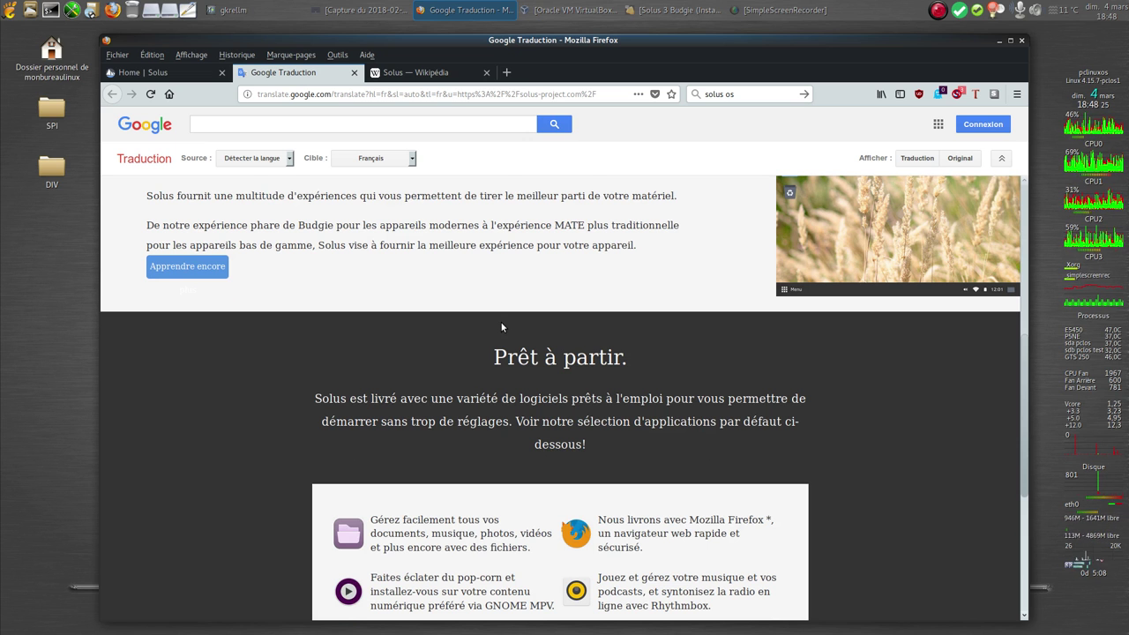
pyautogui.scroll(-1, 501, 327)
pyautogui.scroll(-3, 500, 328)
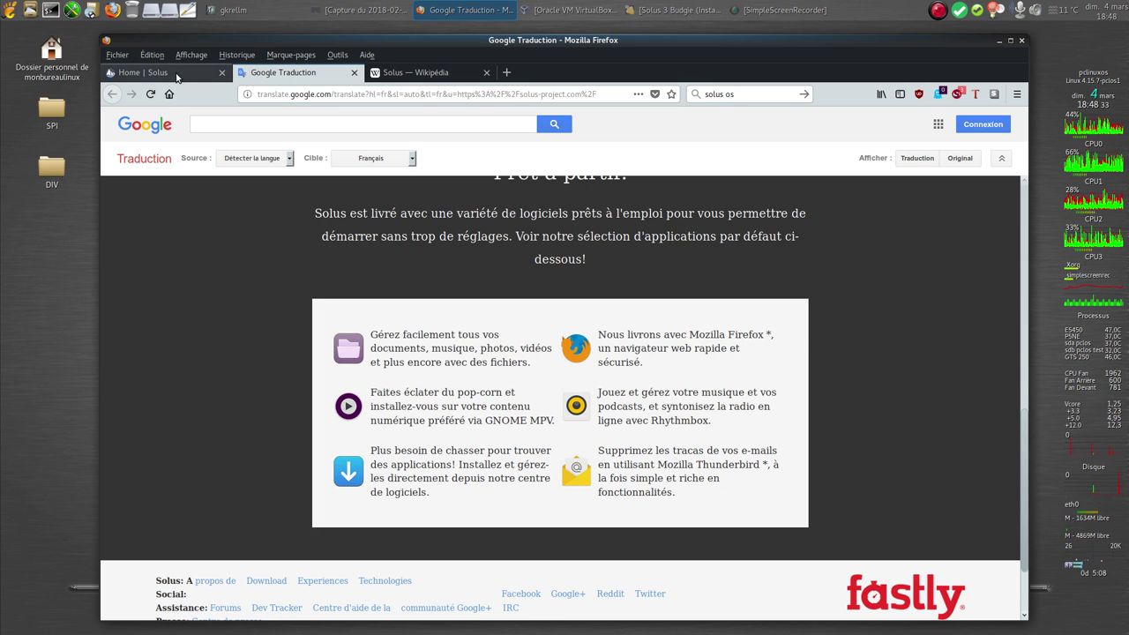
pyautogui.scroll(5, 775, 355)
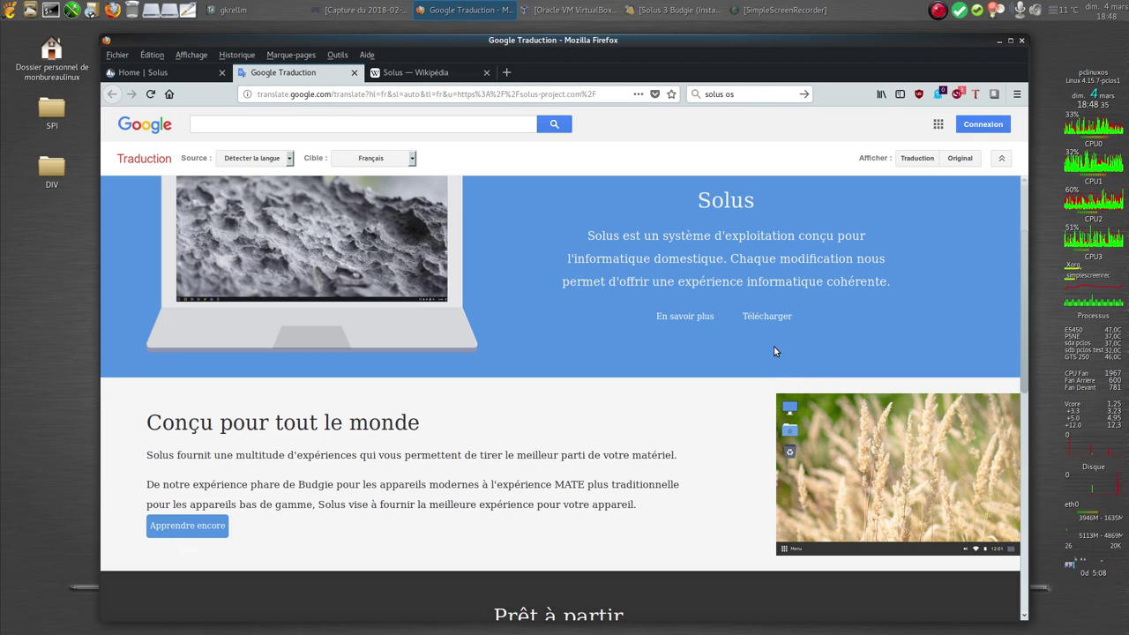
pyautogui.click(767, 316)
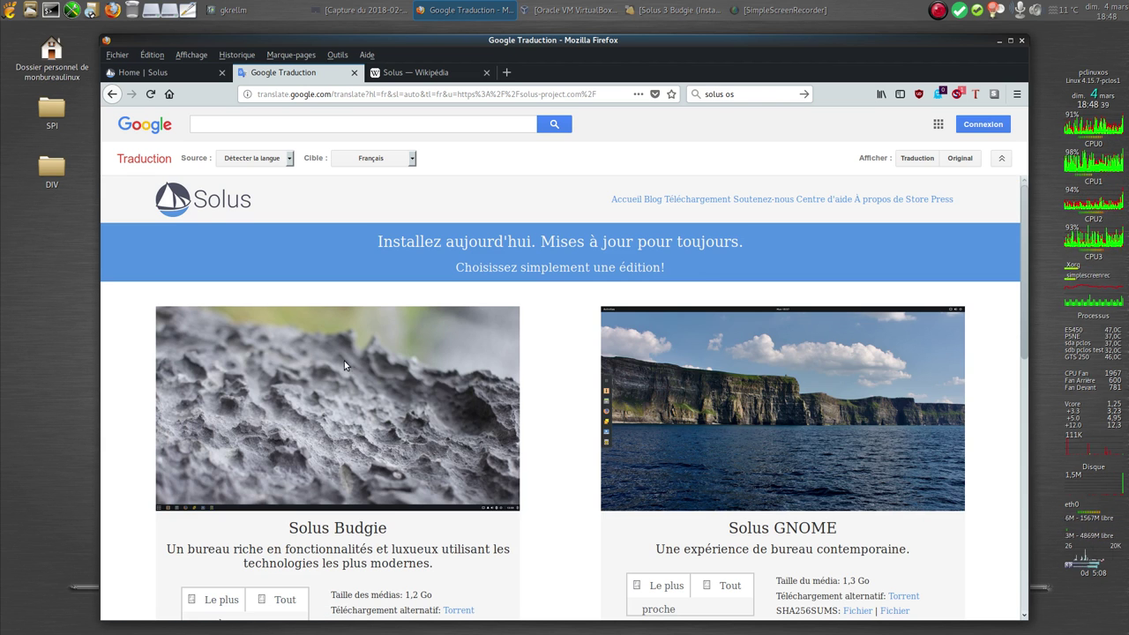
# Review the Budgie, GNOME and MATE download editions, then close Firefox
pyautogui.scroll(-1, 341, 364)
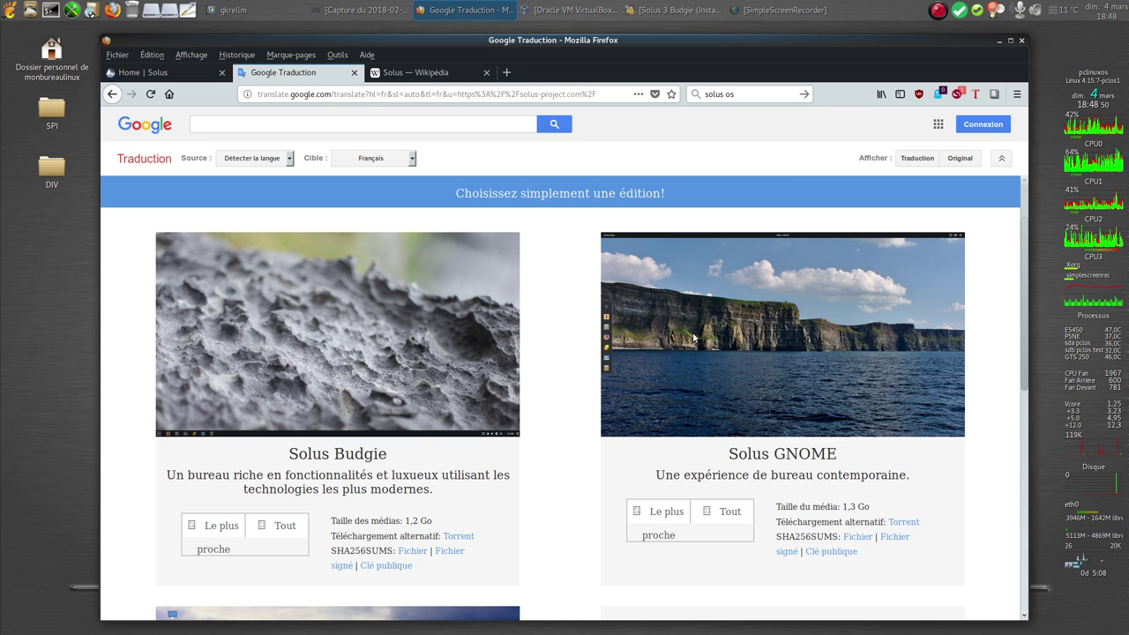
pyautogui.scroll(-5, 693, 337)
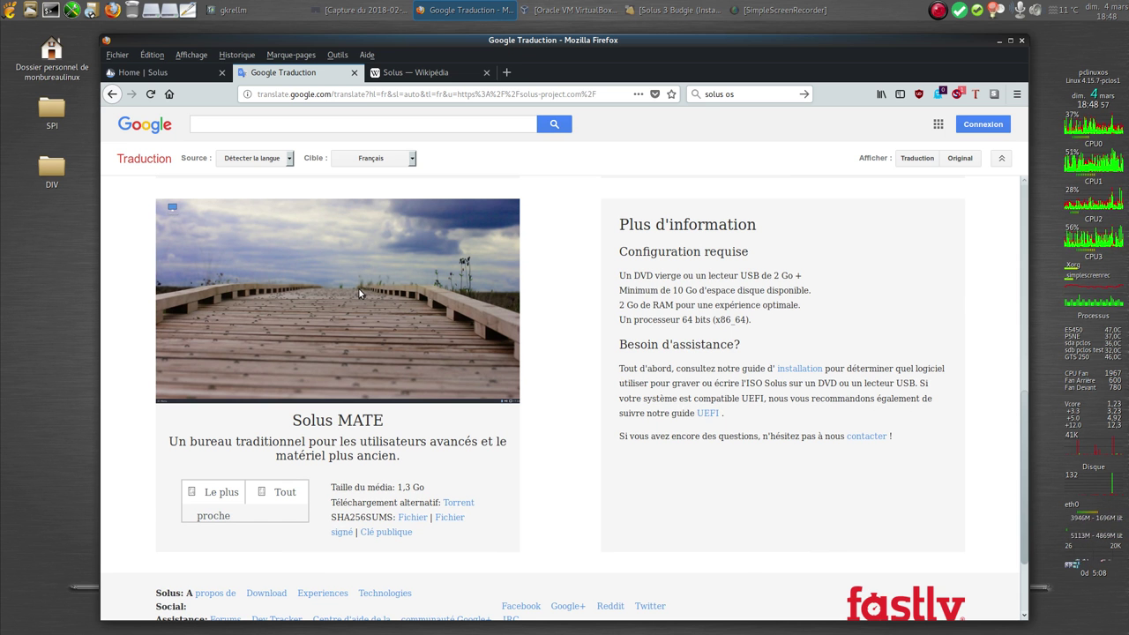
pyautogui.scroll(3, 359, 294)
pyautogui.scroll(3, 359, 294)
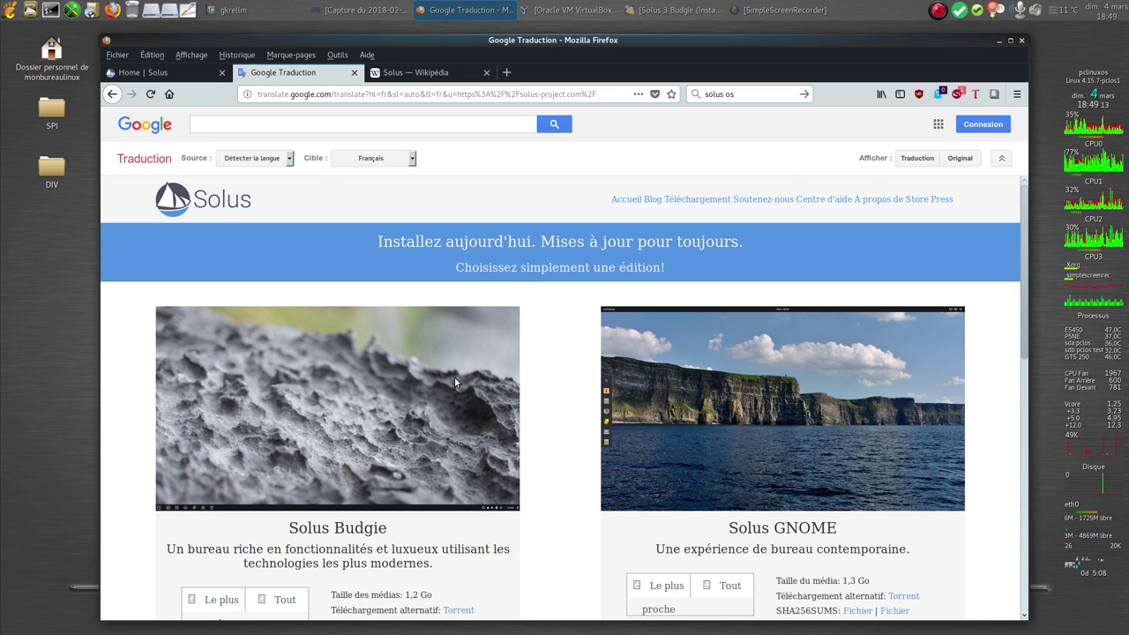
pyautogui.click(1021, 41)
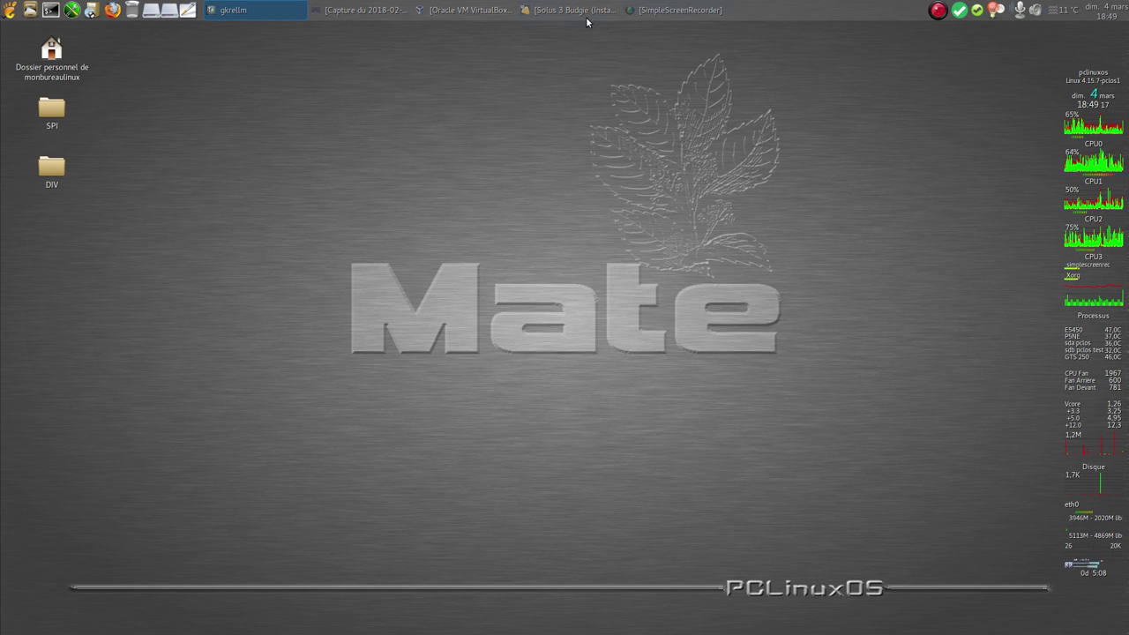
# In Eye of MATE, step from the live desktop screenshot through language, location, keyboard, timezone and disk screenshots
pyautogui.click(392, 12)
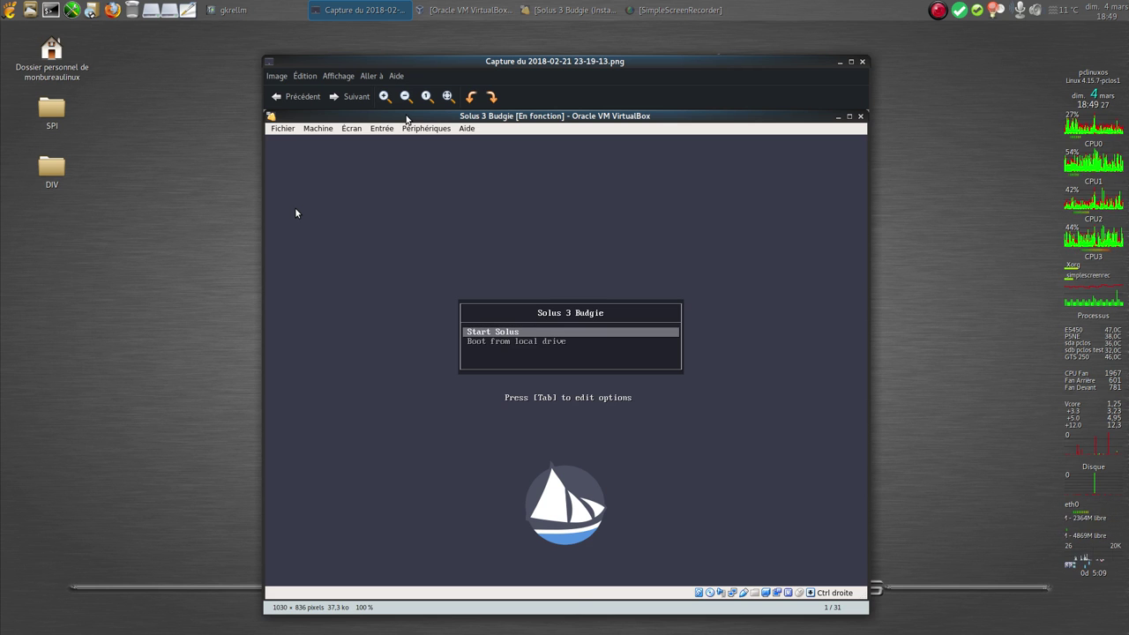
pyautogui.press('Right')
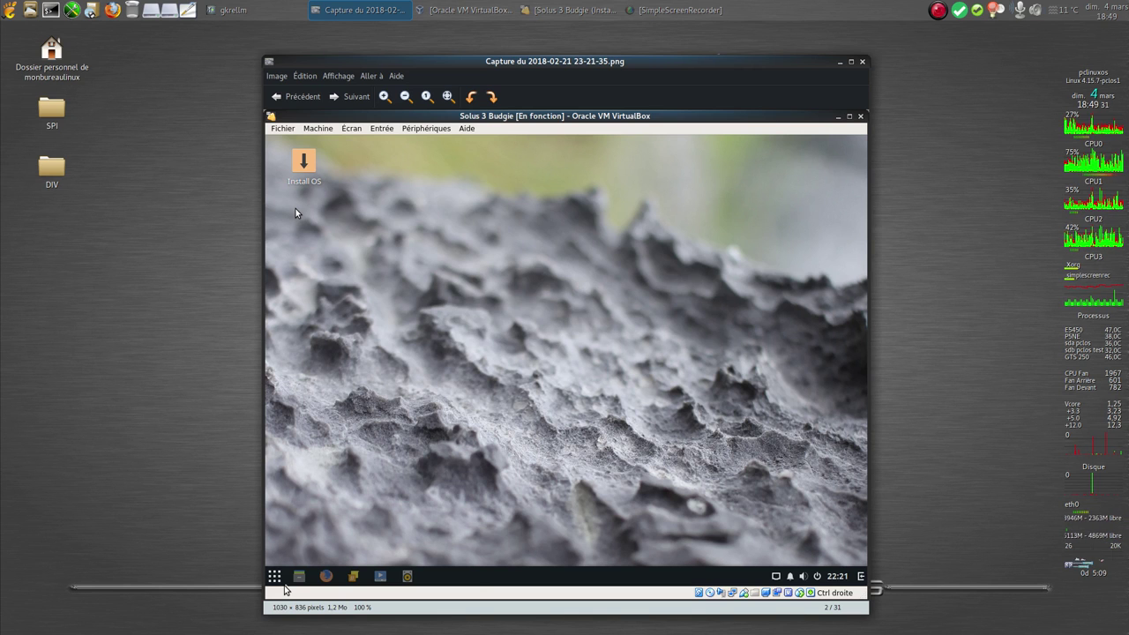
pyautogui.press('Right')
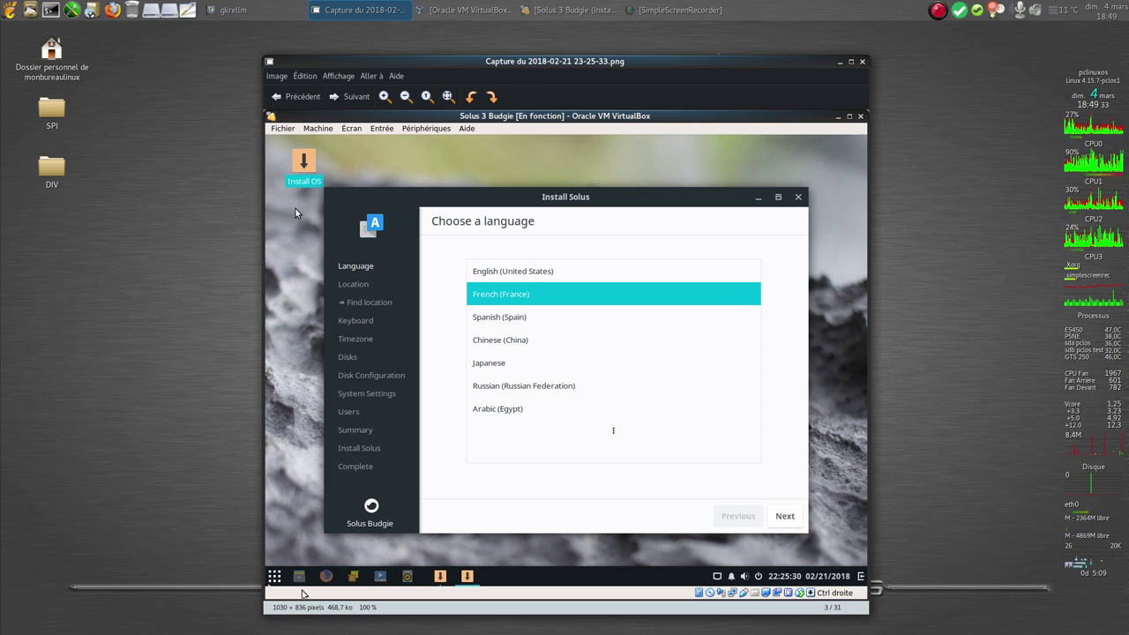
pyautogui.press('Right')
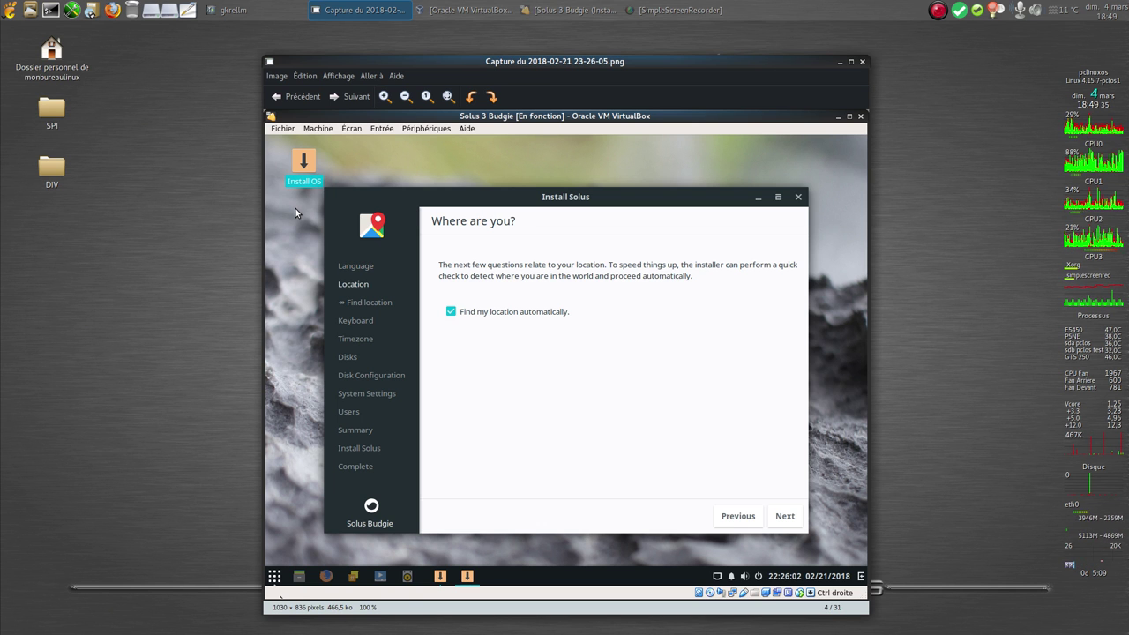
pyautogui.press('Right')
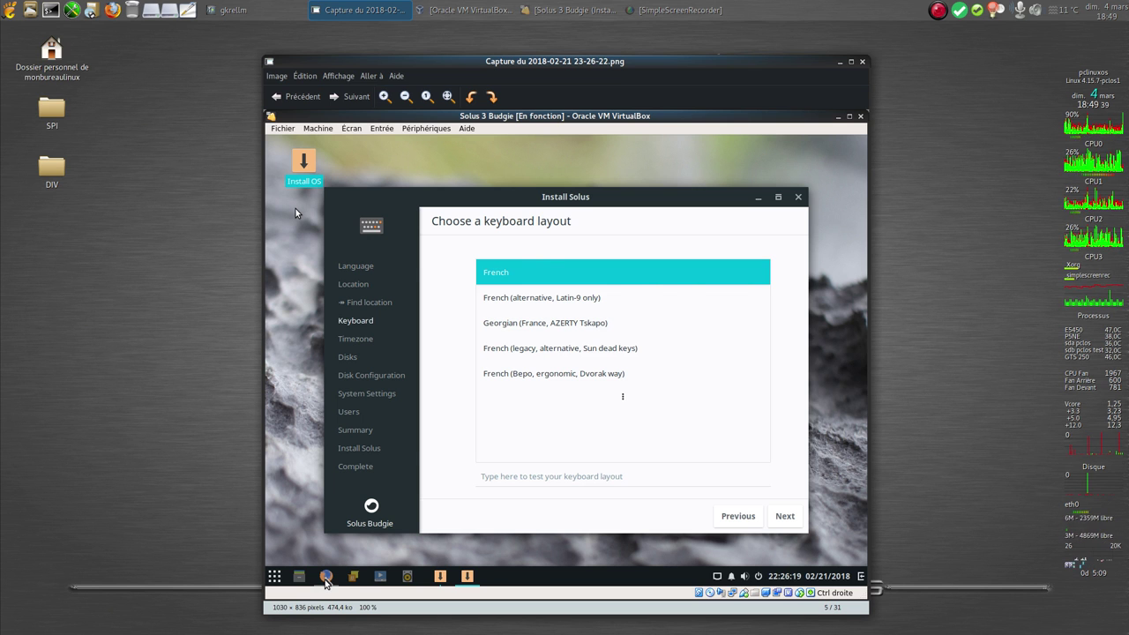
pyautogui.press('Right')
pyautogui.press('Right')
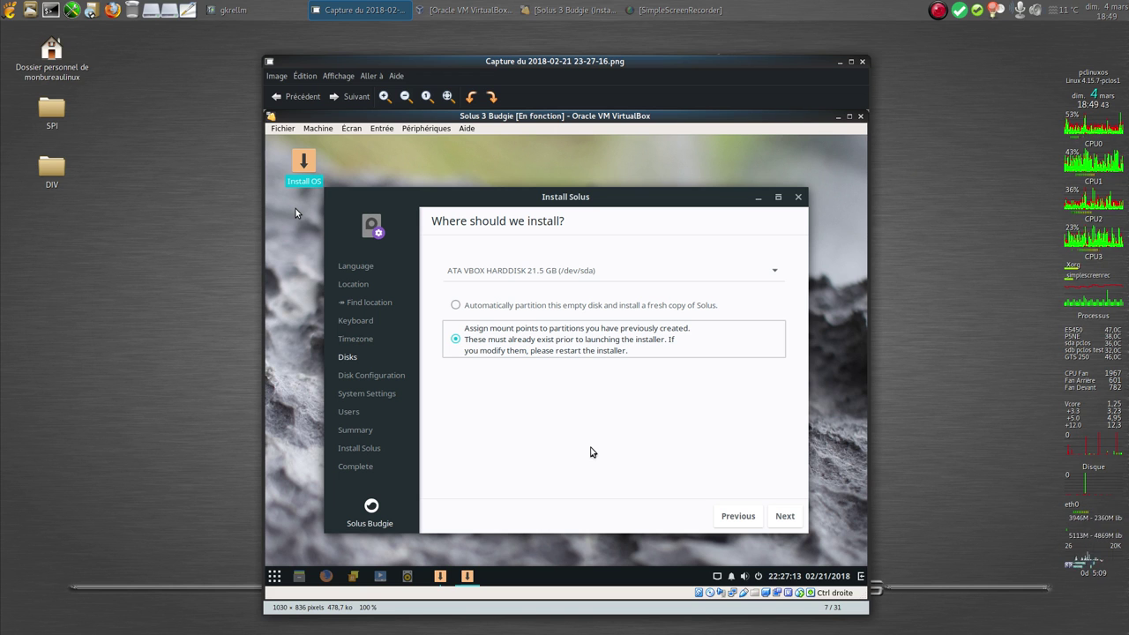
pyautogui.press('Right')
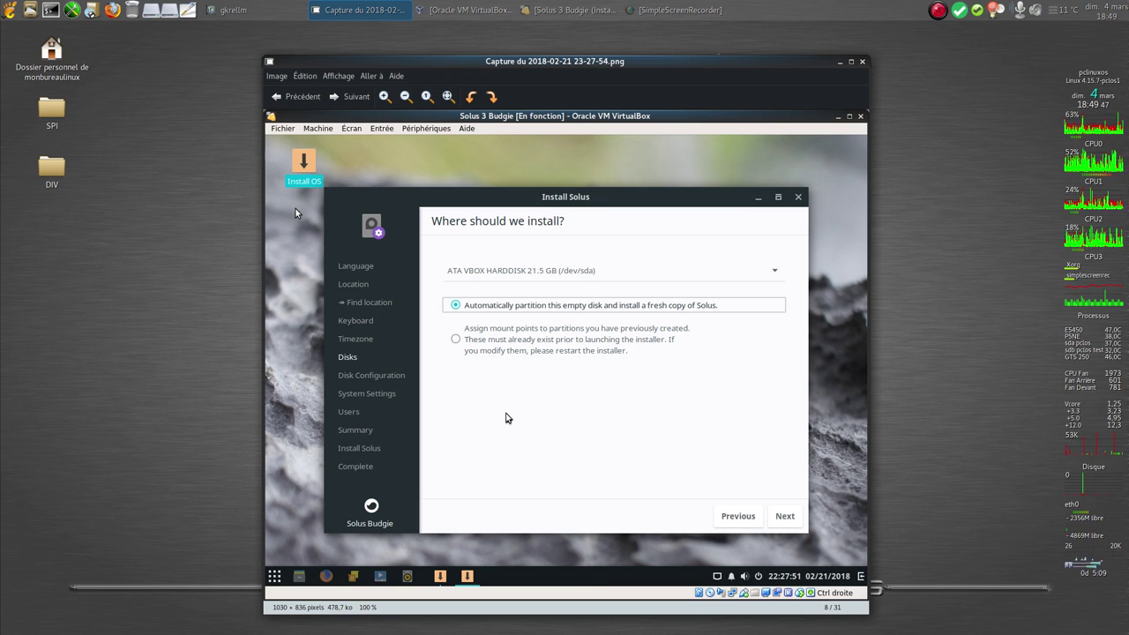
pyautogui.press('Right')
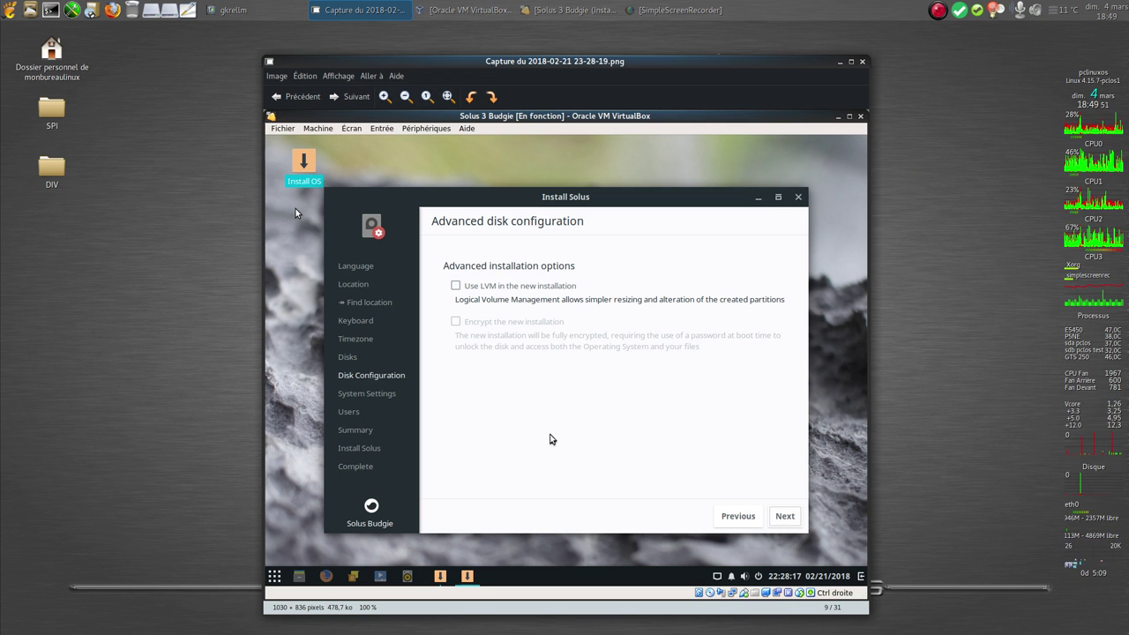
# Step through the bootloader, user setup and confirmation screenshots to the Installing Solus capture (18/31)
pyautogui.press('Right')
pyautogui.press('Right')
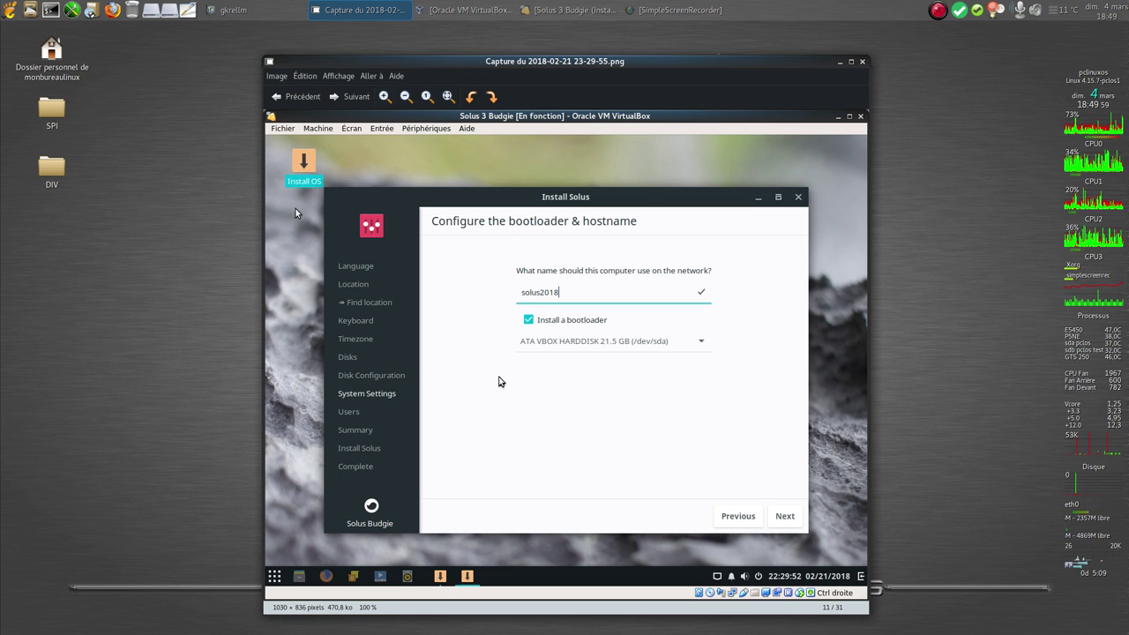
pyautogui.press('Right')
pyautogui.press('Right')
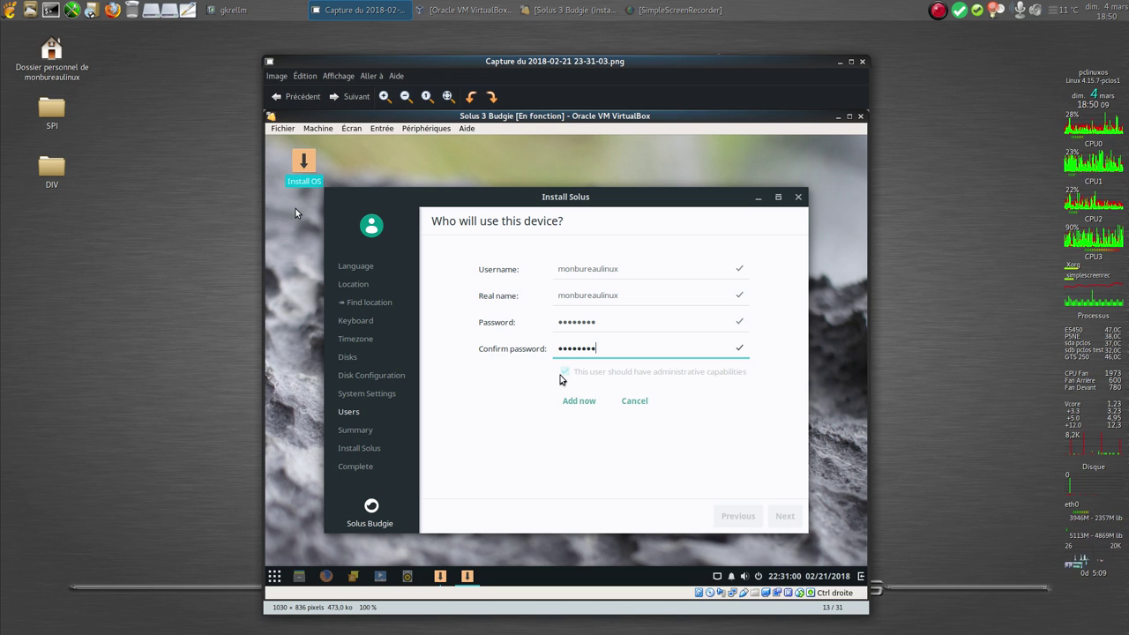
pyautogui.press('Right')
pyautogui.press('Right')
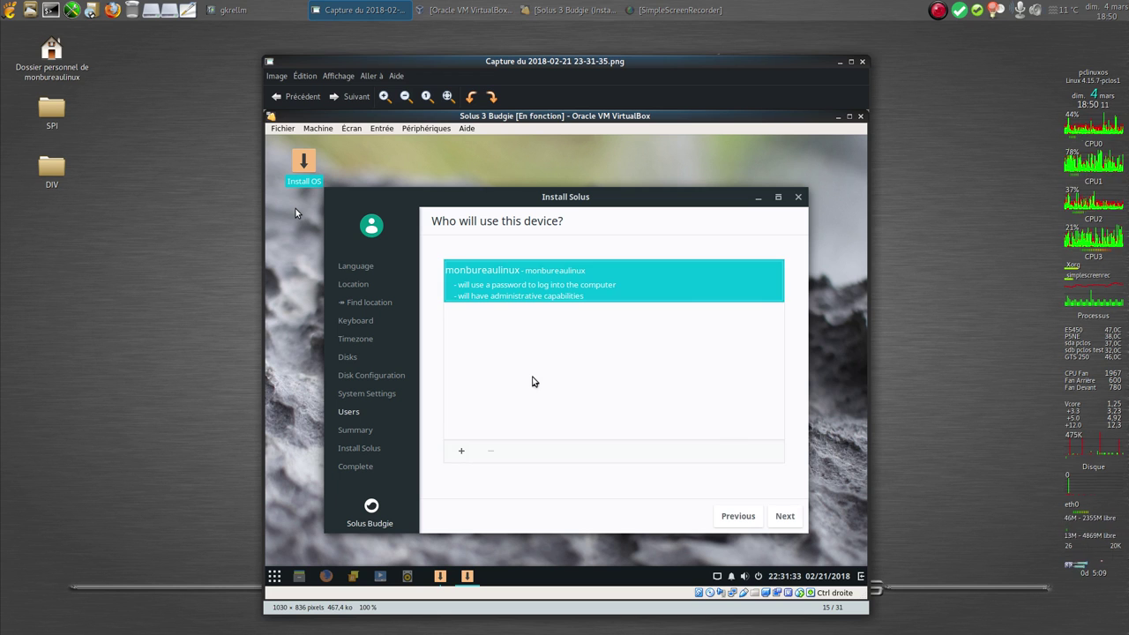
pyautogui.press('Right')
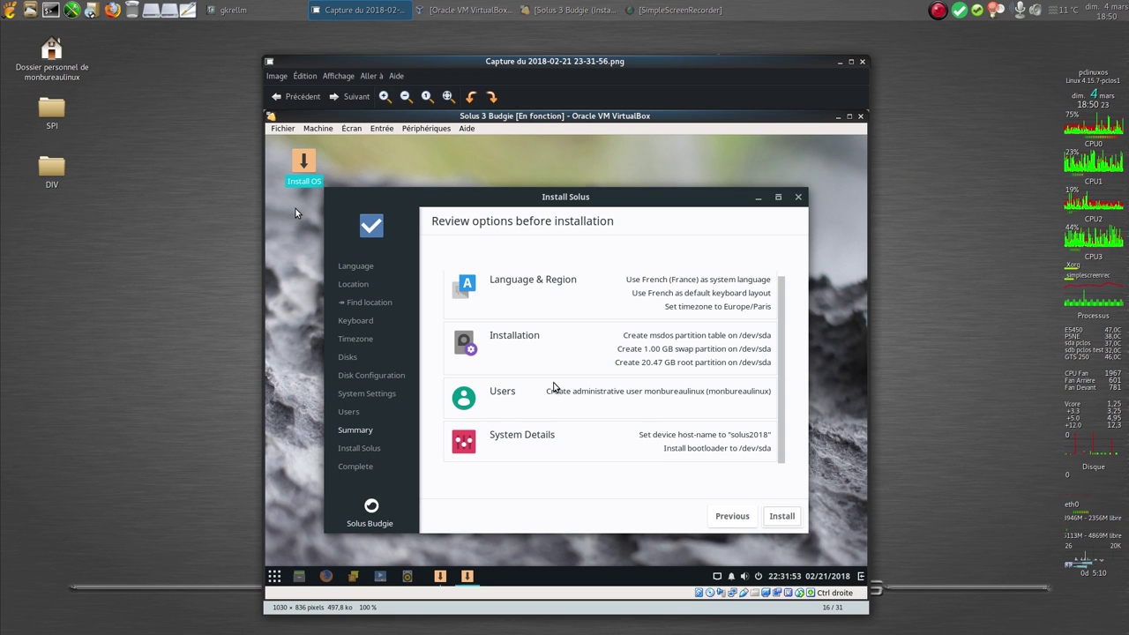
pyautogui.press('Right')
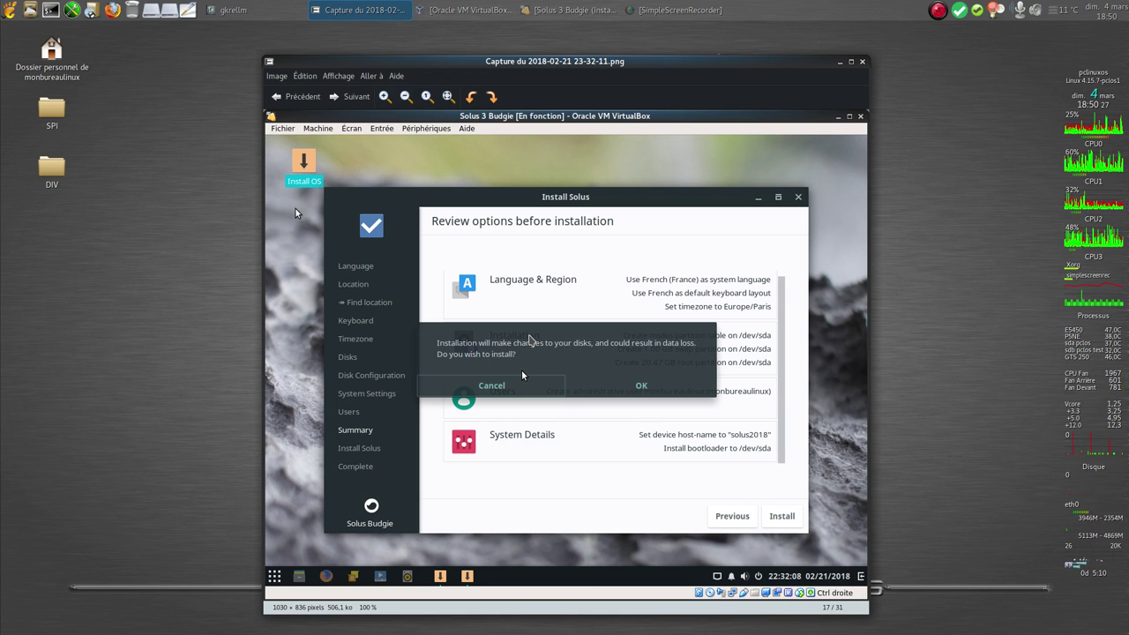
pyautogui.press('Right')
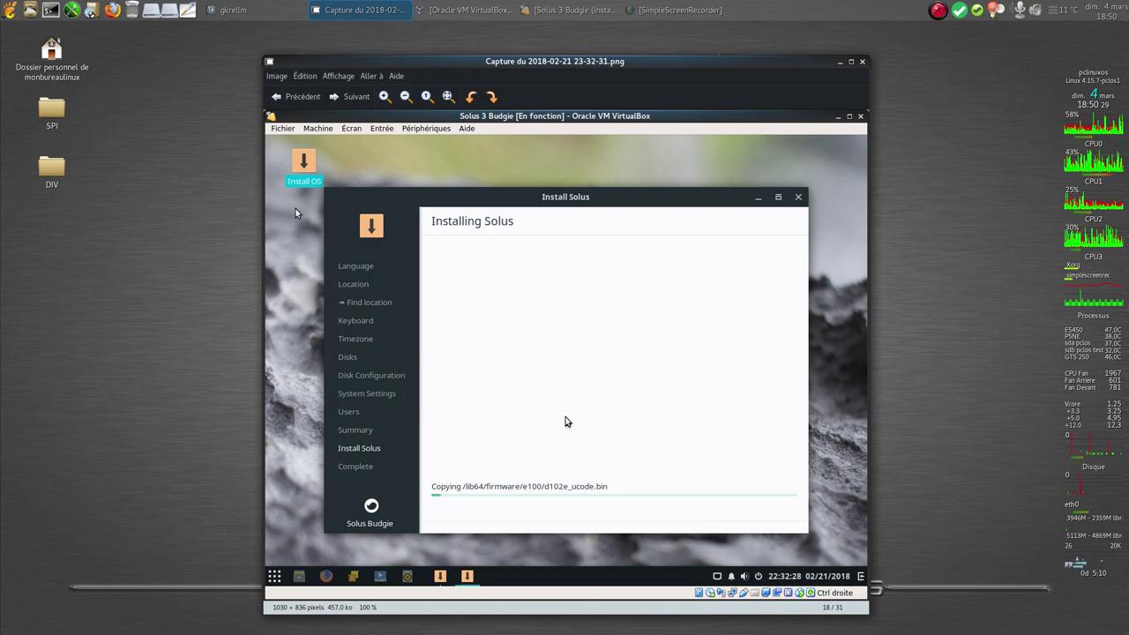
# Show the Installation complete screenshot (19/31), then close Eye of MATE
pyautogui.press('Right')
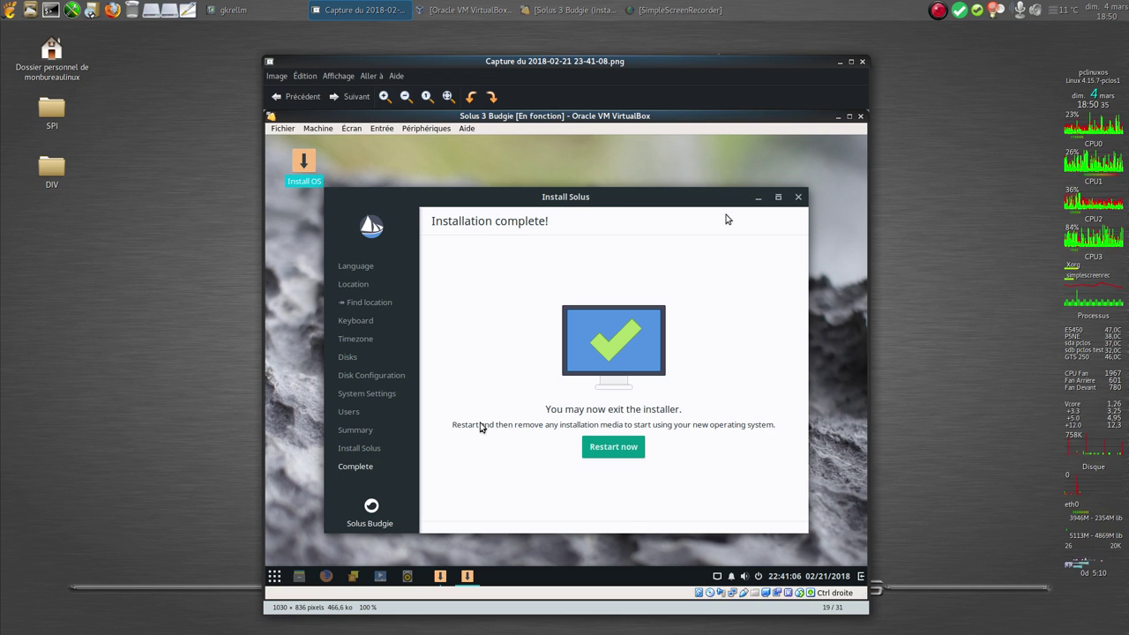
pyautogui.click(862, 62)
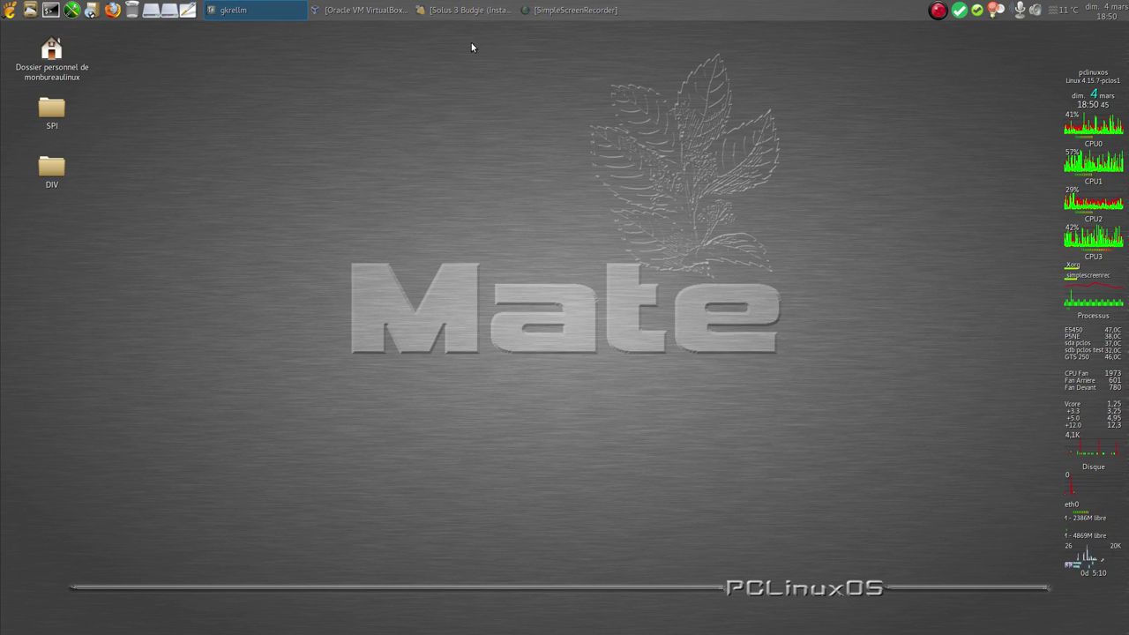
# Log in to the Solus 3 Budgie VM with the account password and focus its desktop
pyautogui.click(475, 13)
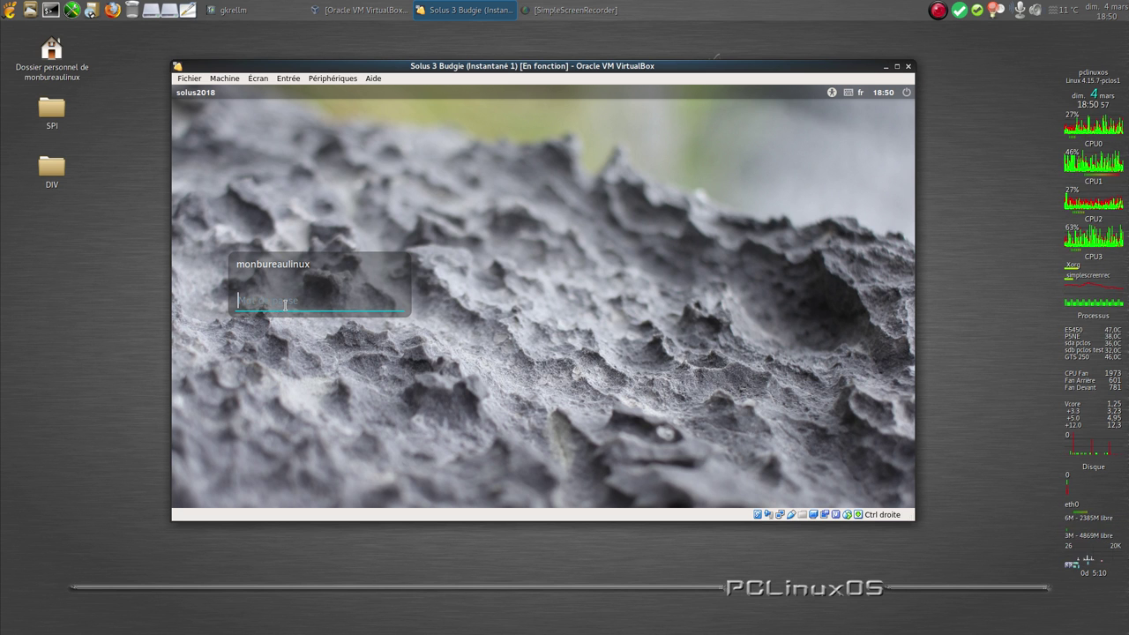
pyautogui.write('m*******')
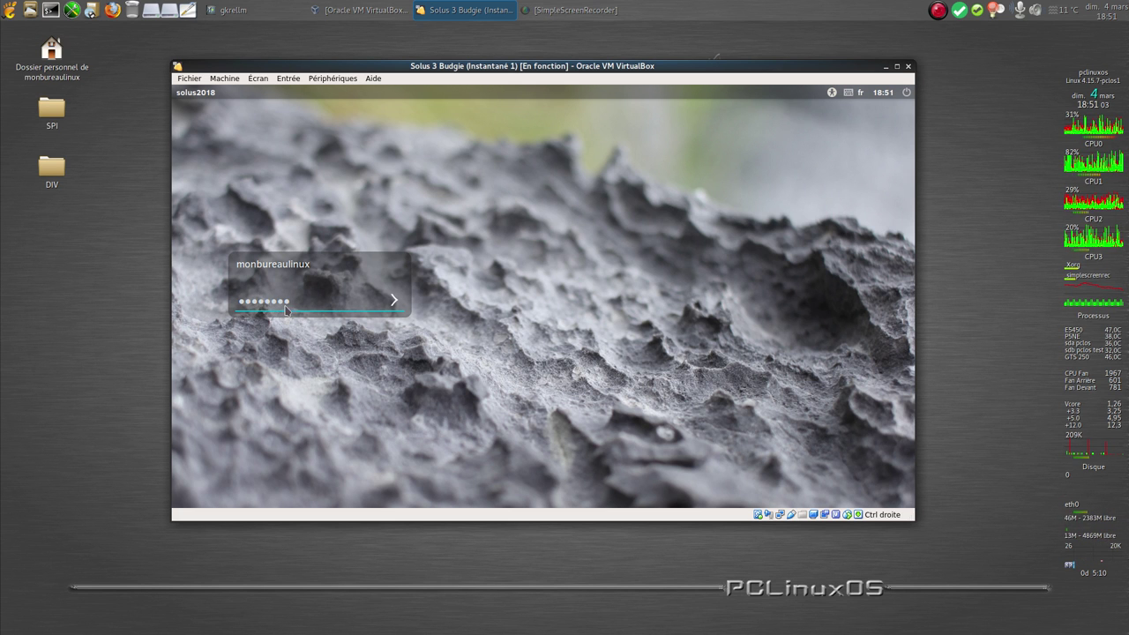
pyautogui.press('Return')
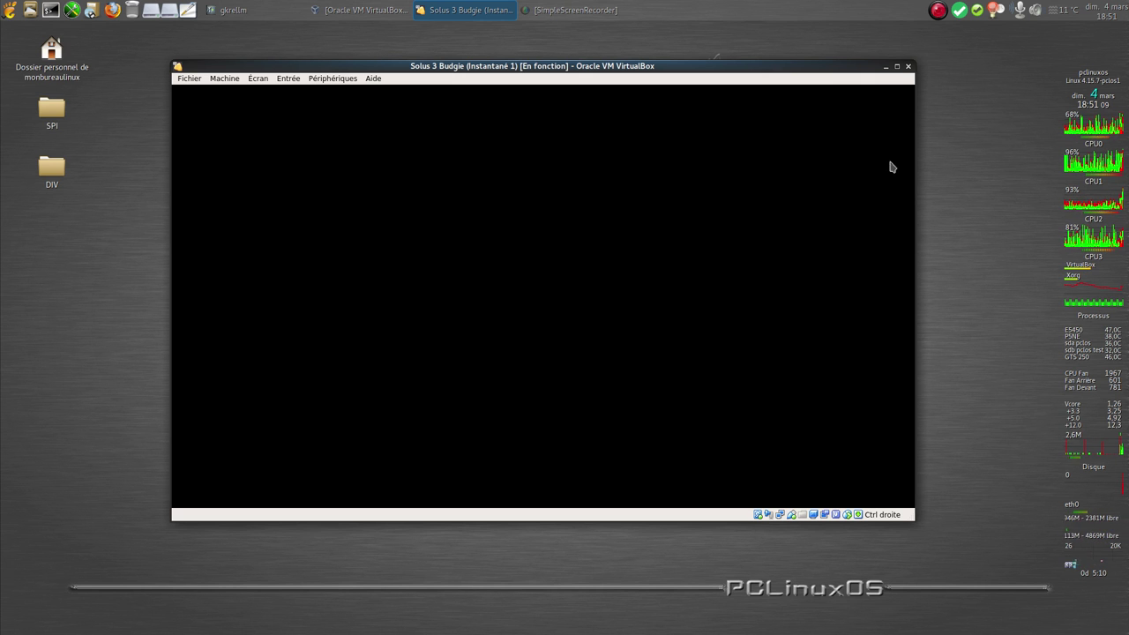
pyautogui.click(1061, 112)
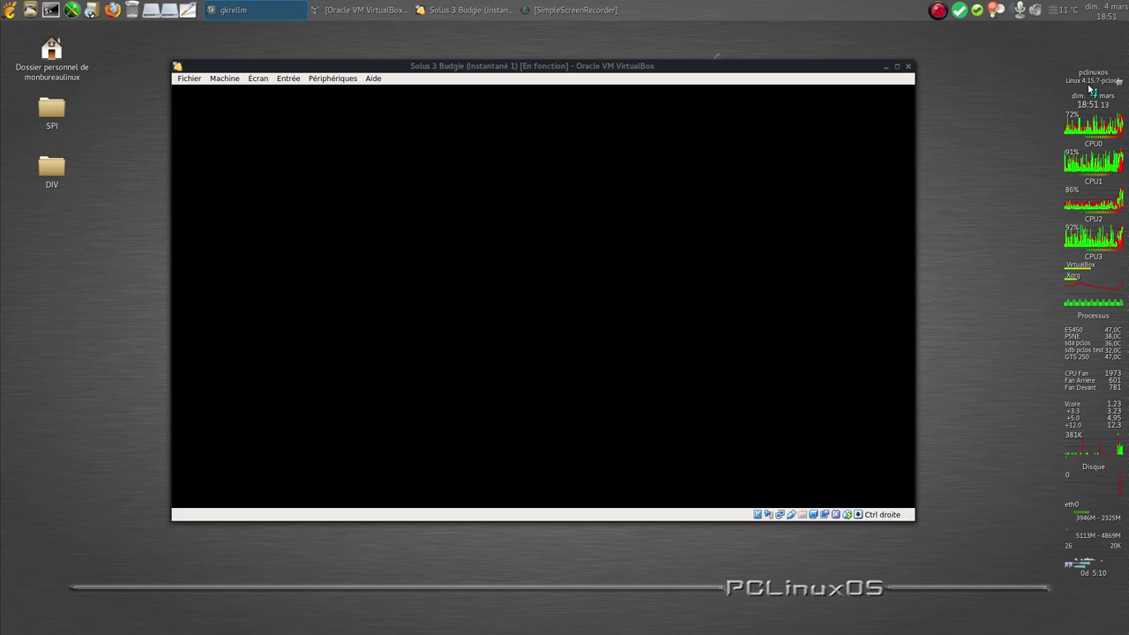
pyautogui.click(729, 102)
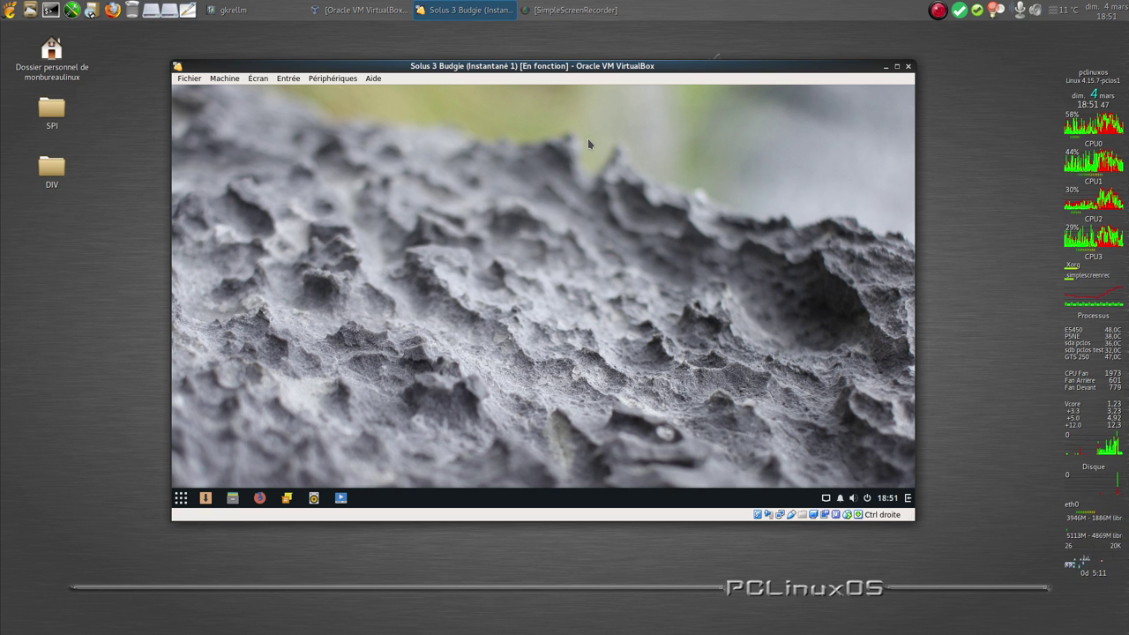
# Switch the Solus VM to full-screen with Écran > Mode plein écran, confirming with Permuter
pyautogui.click(258, 79)
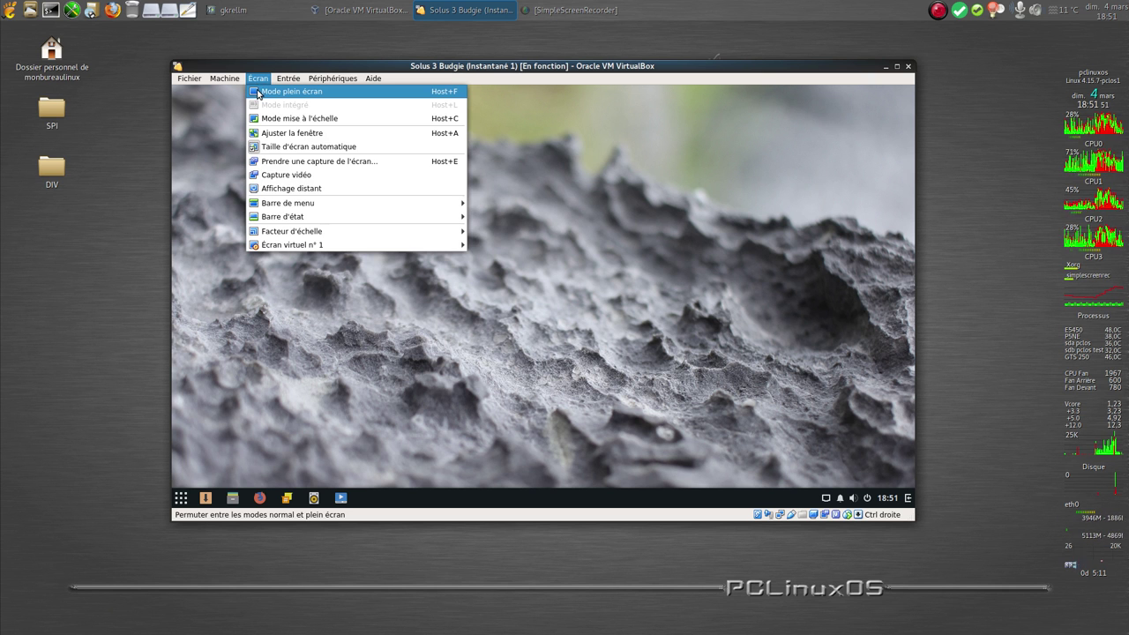
pyautogui.click(259, 92)
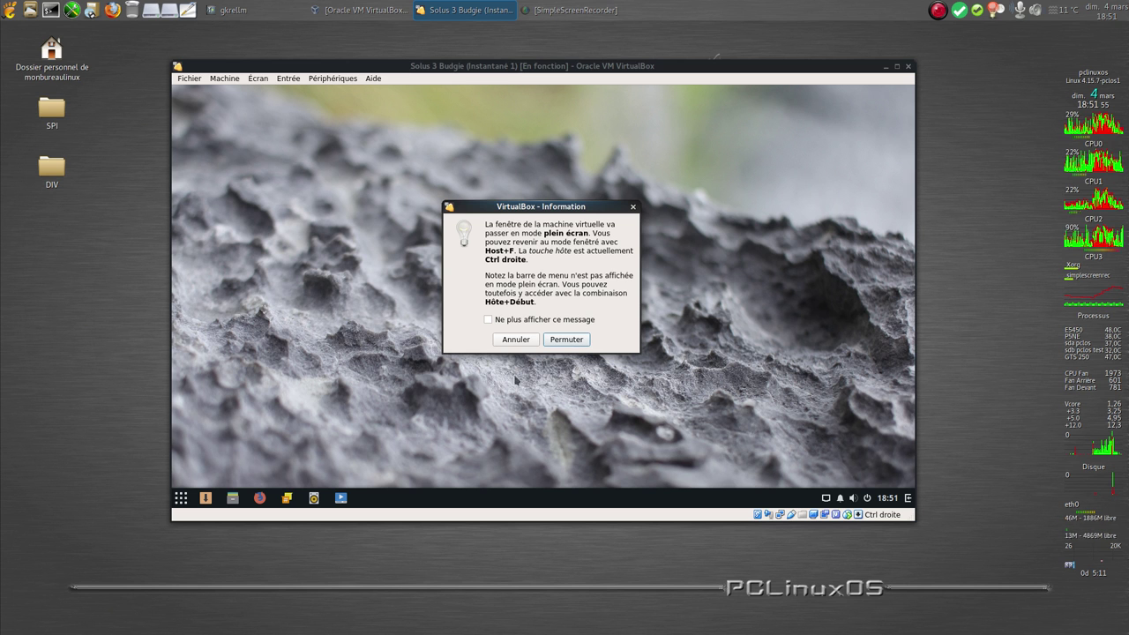
pyautogui.click(568, 344)
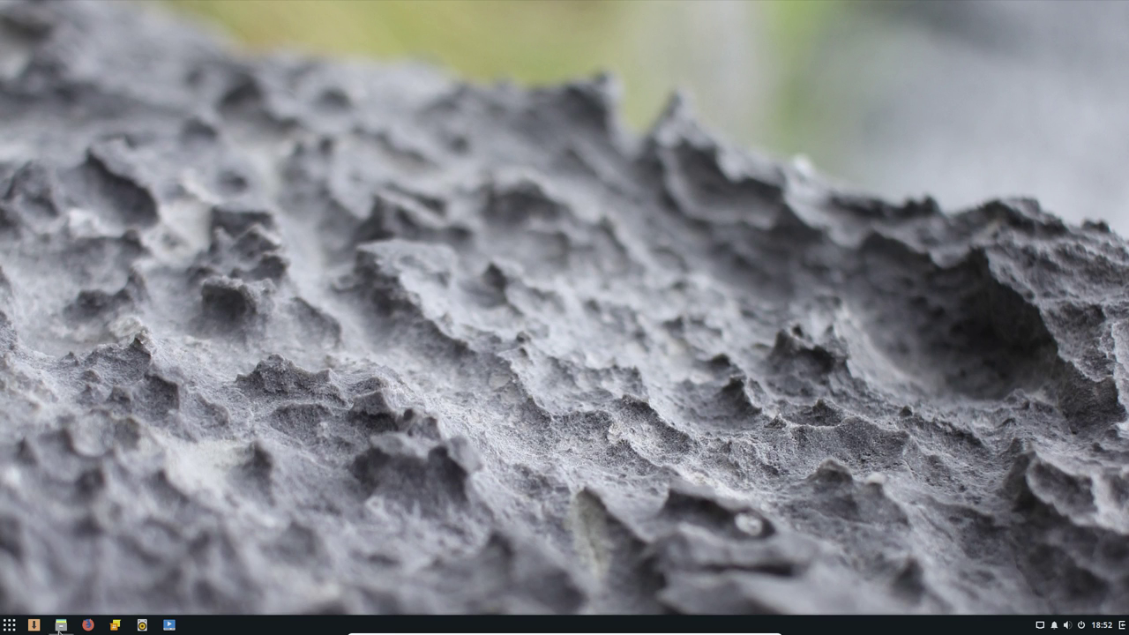
# Launch LibreOffice Writer from the menu's Bureautique category after browsing Accessoires and Accès universel
pyautogui.click(10, 627)
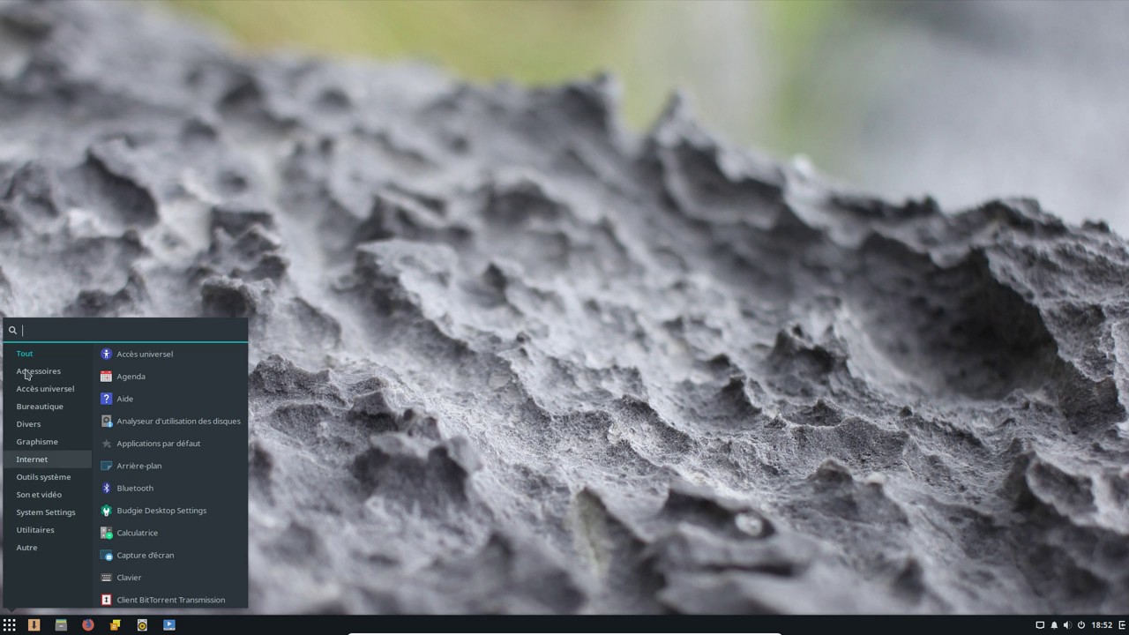
pyautogui.write('vlc')
pyautogui.press('BackSpace')
pyautogui.press('BackSpace')
pyautogui.press('BackSpace')
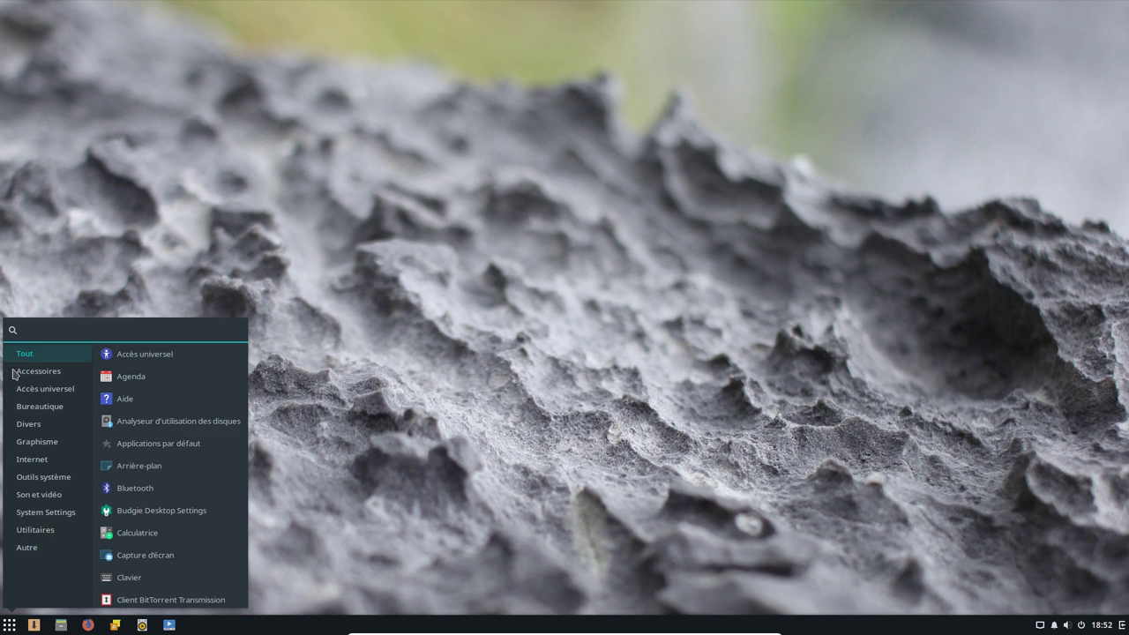
pyautogui.click(35, 378)
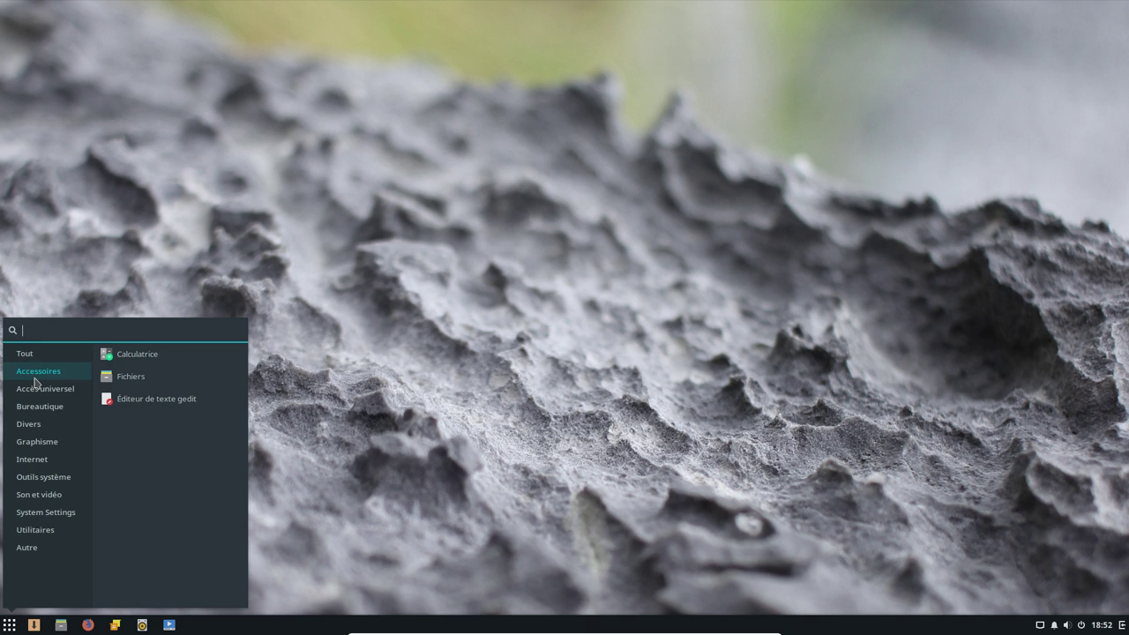
pyautogui.click(35, 391)
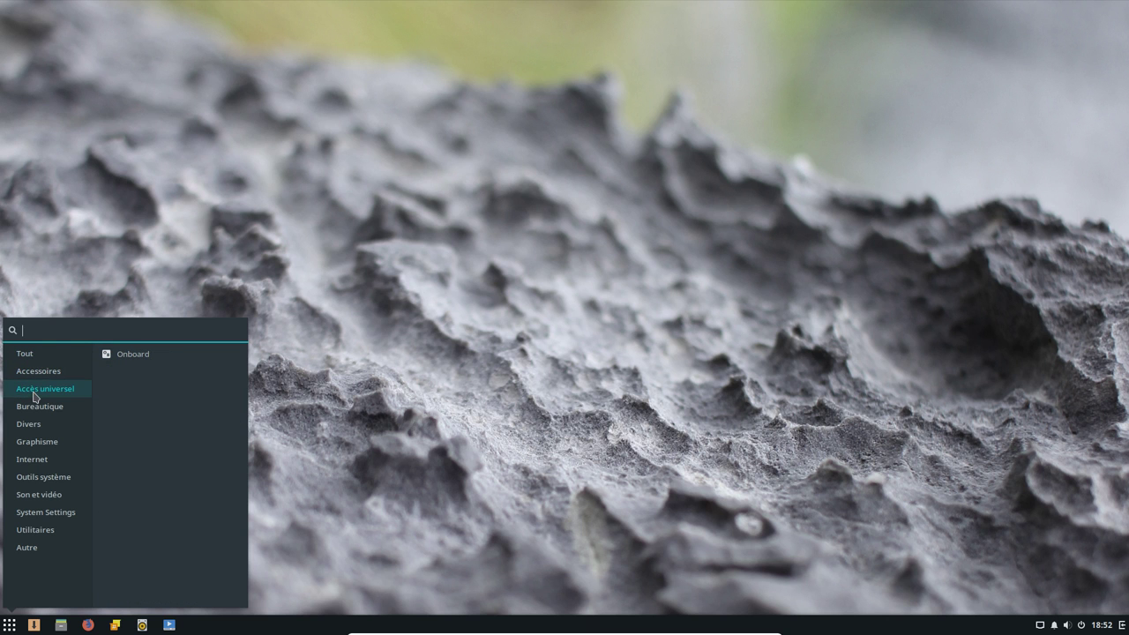
pyautogui.click(35, 410)
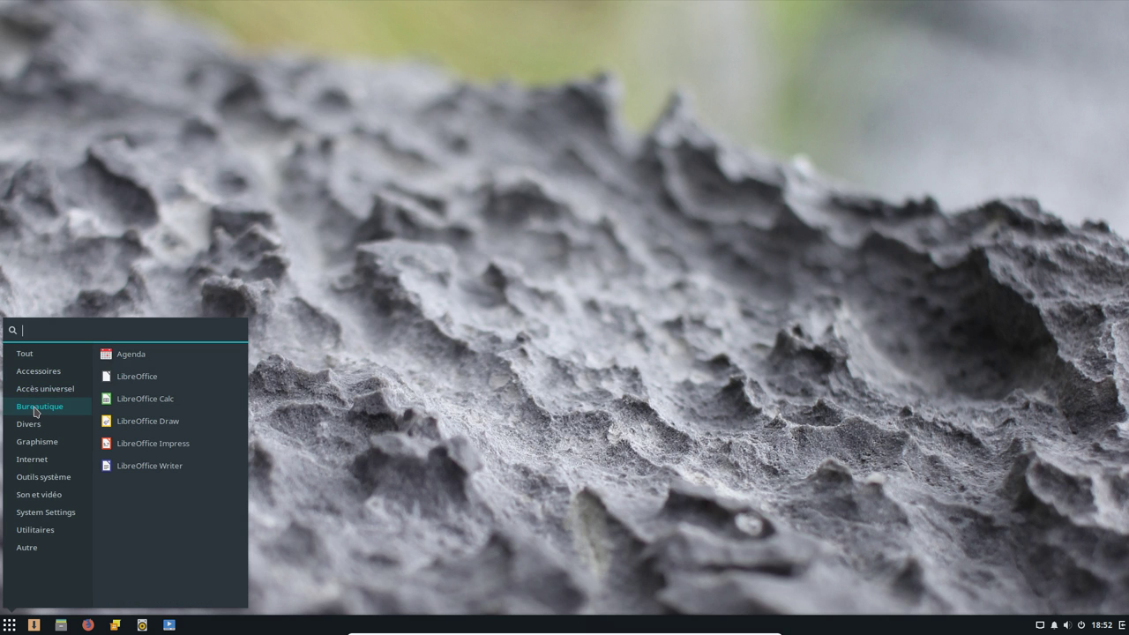
pyautogui.click(171, 467)
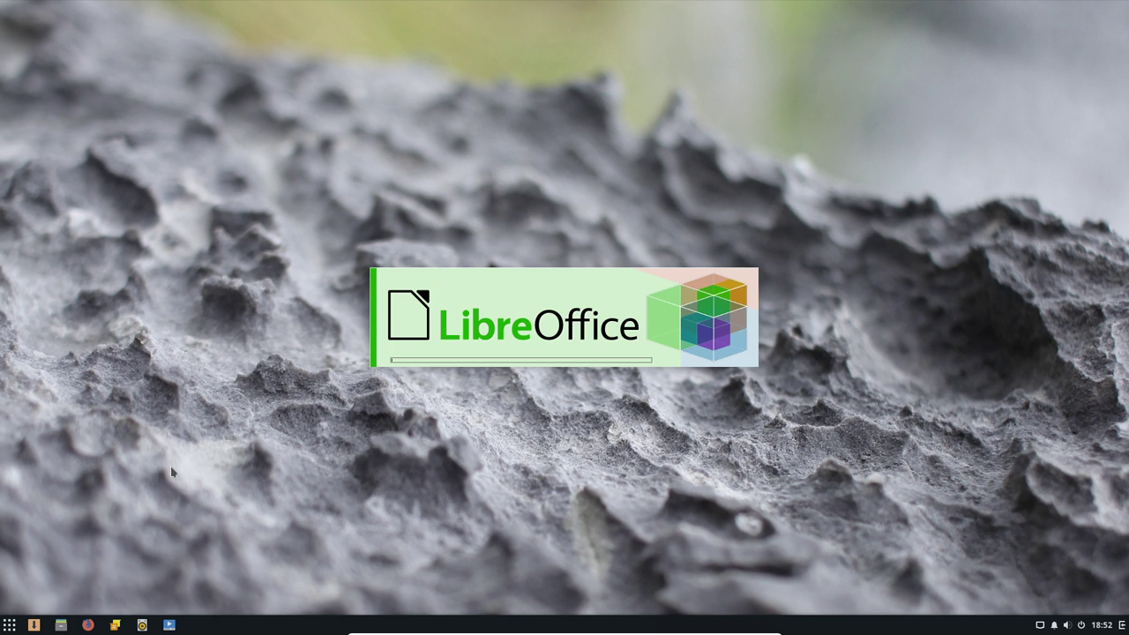
# Reopen the application menu and browse the Divers, Graphisme and Internet categories
pyautogui.click(9, 624)
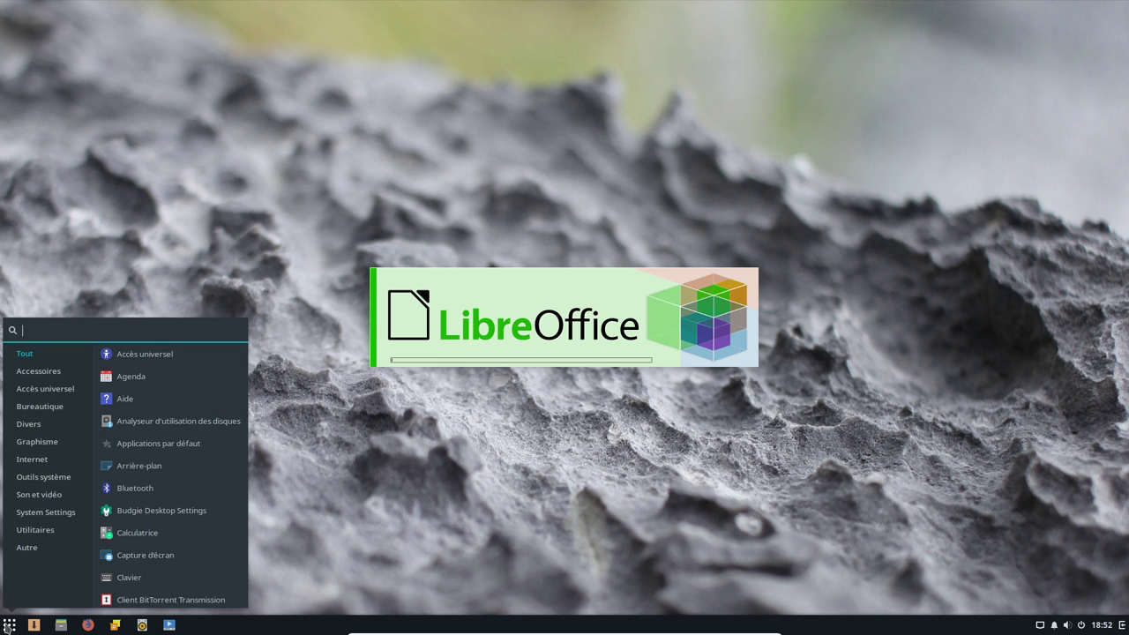
pyautogui.click(48, 427)
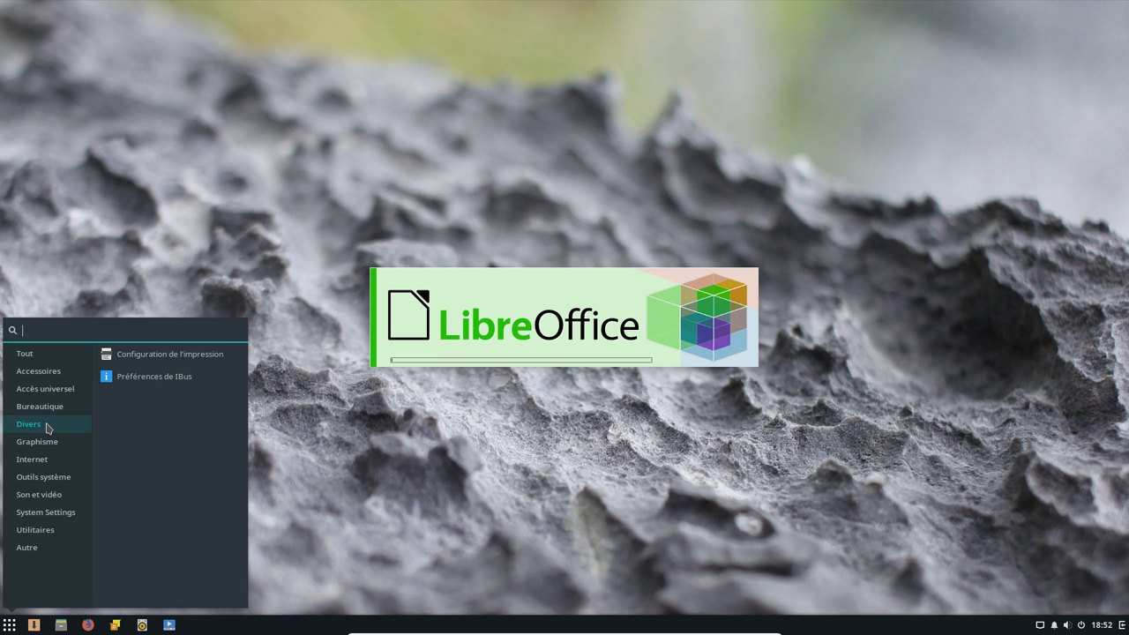
pyautogui.click(43, 447)
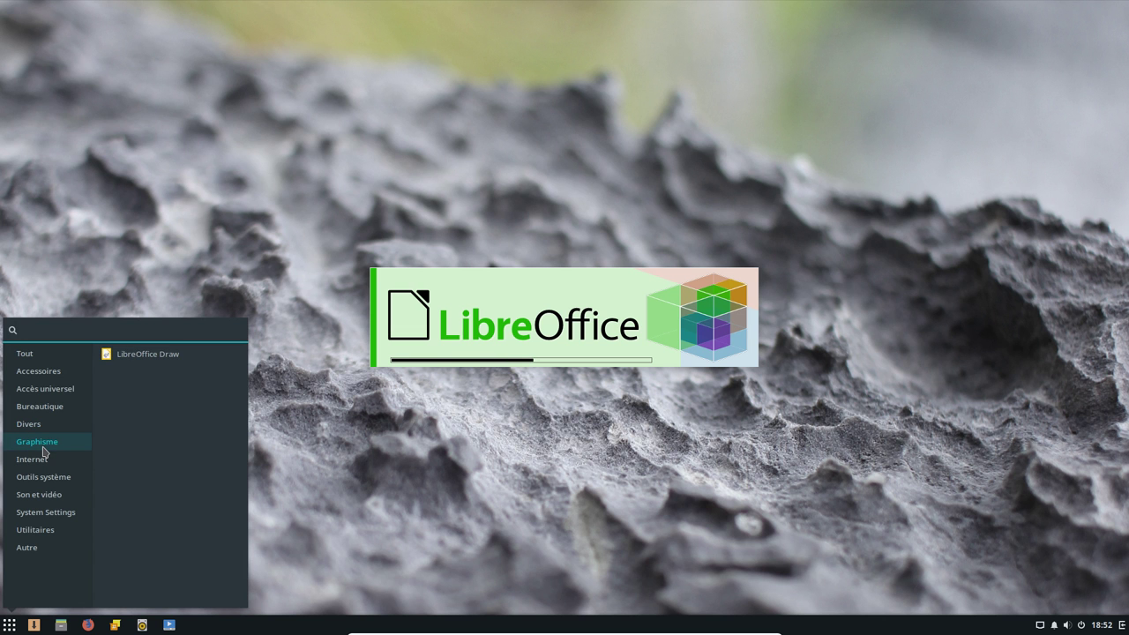
pyautogui.click(38, 462)
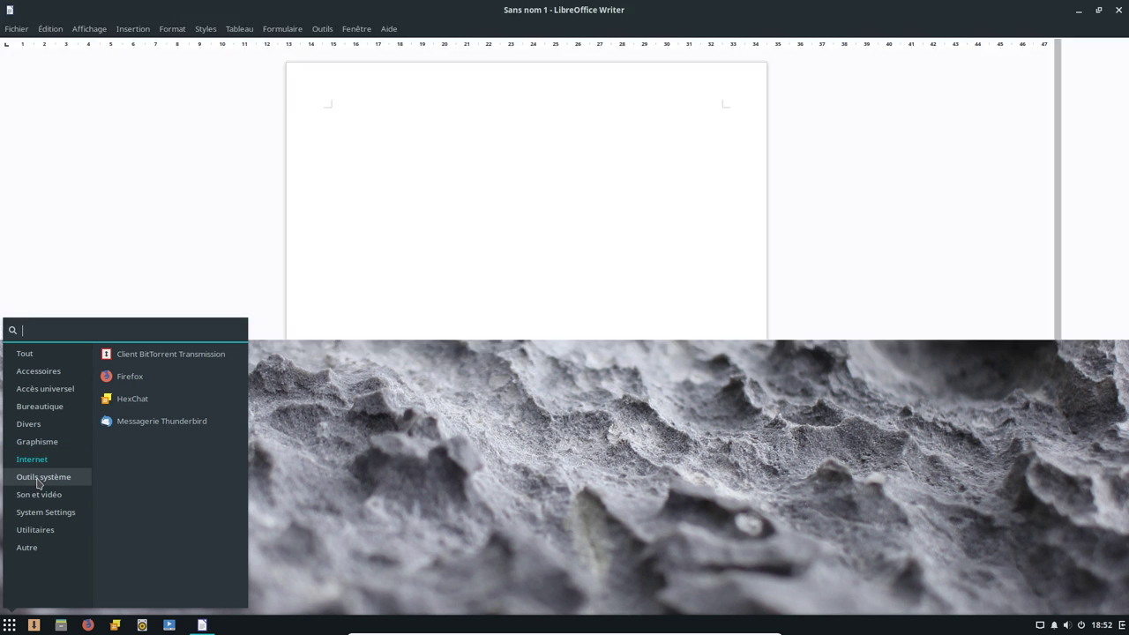
# Check LibreOffice's version 6.0.1.1 in Aide > À propos de LibreOffice, then close the dialog
pyautogui.click(37, 481)
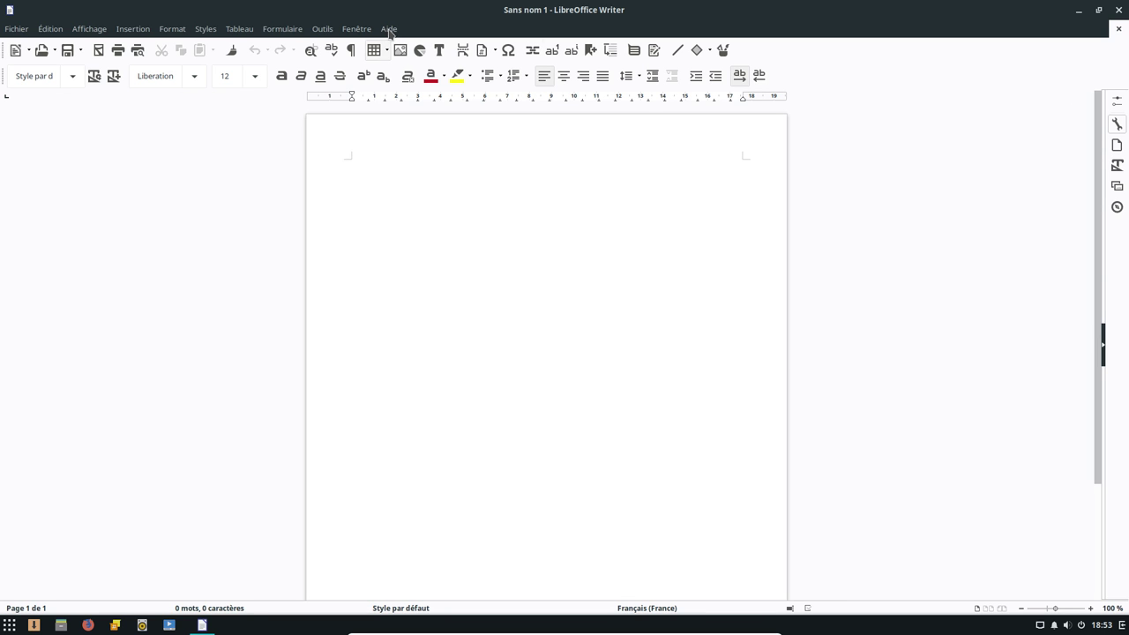
pyautogui.click(389, 30)
pyautogui.click(437, 219)
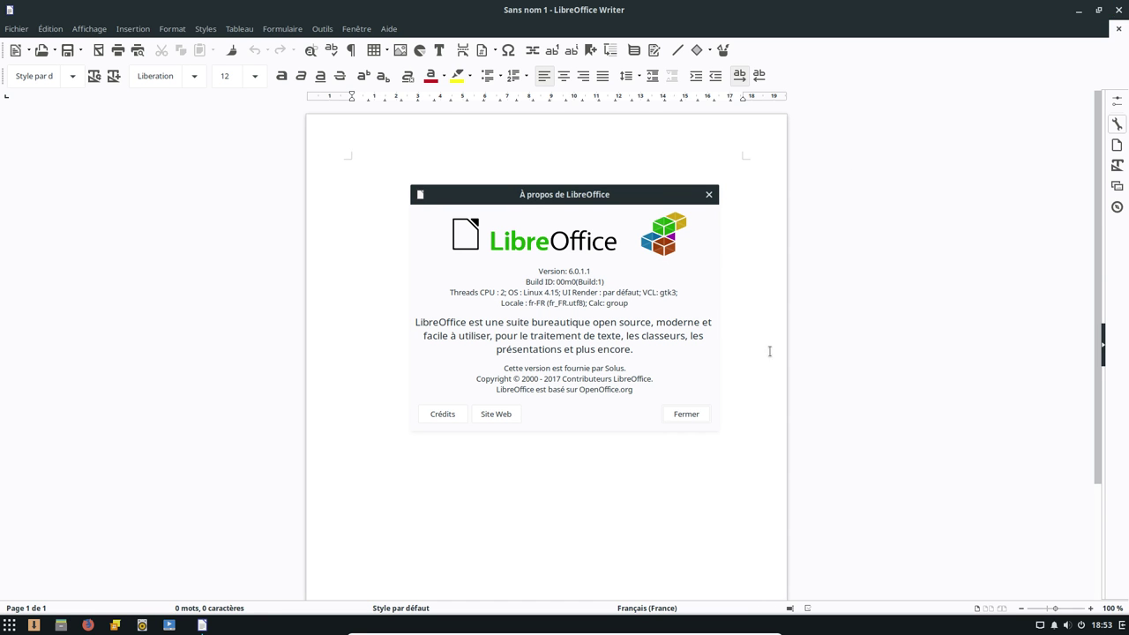
pyautogui.click(686, 414)
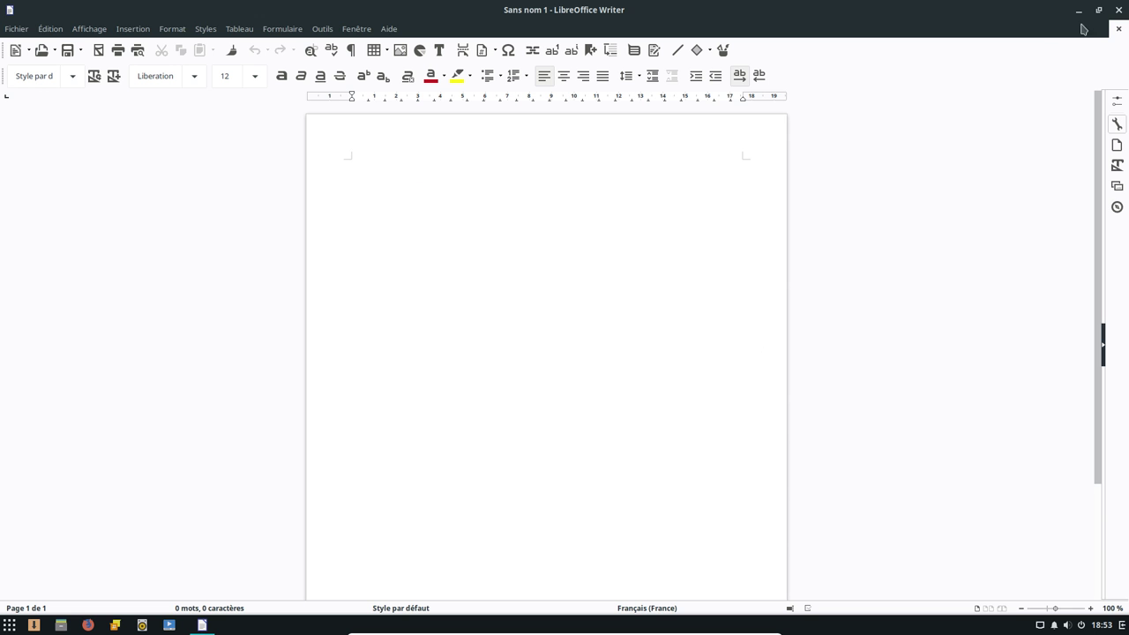
# Close LibreOffice Writer and launch Budgie Desktop Settings from Outils système
pyautogui.click(1119, 9)
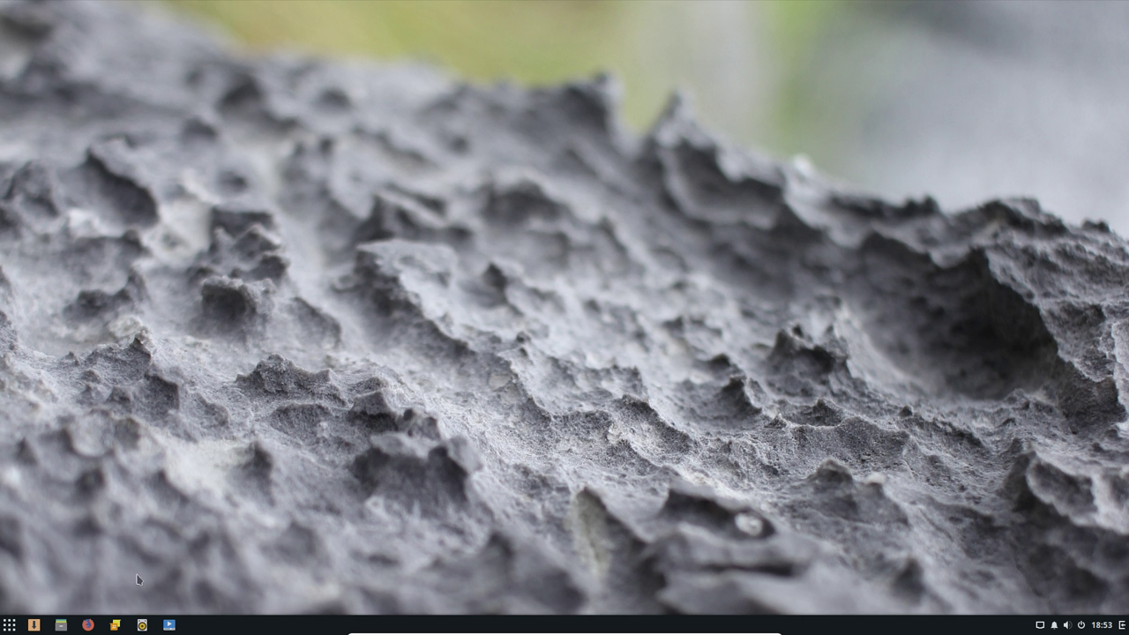
pyautogui.click(8, 624)
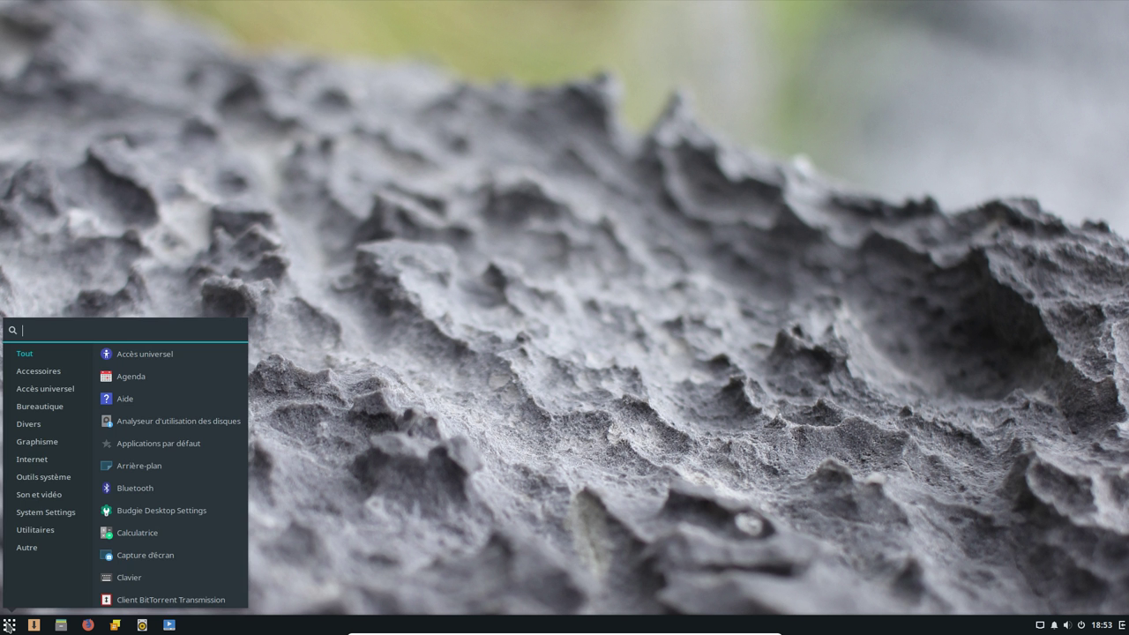
pyautogui.click(64, 484)
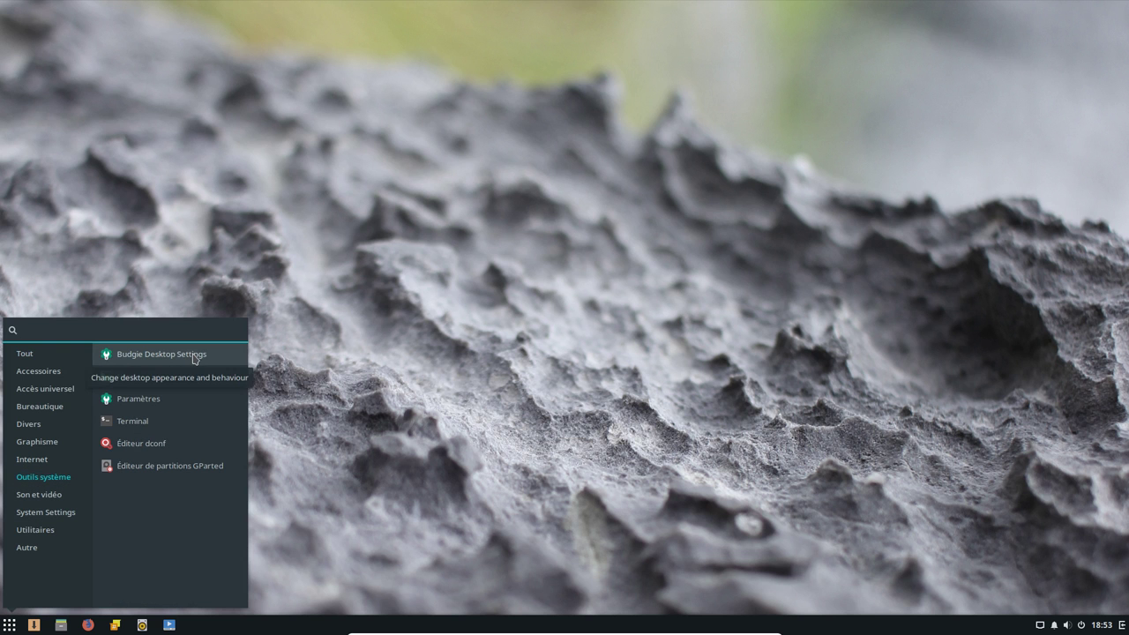
pyautogui.click(194, 356)
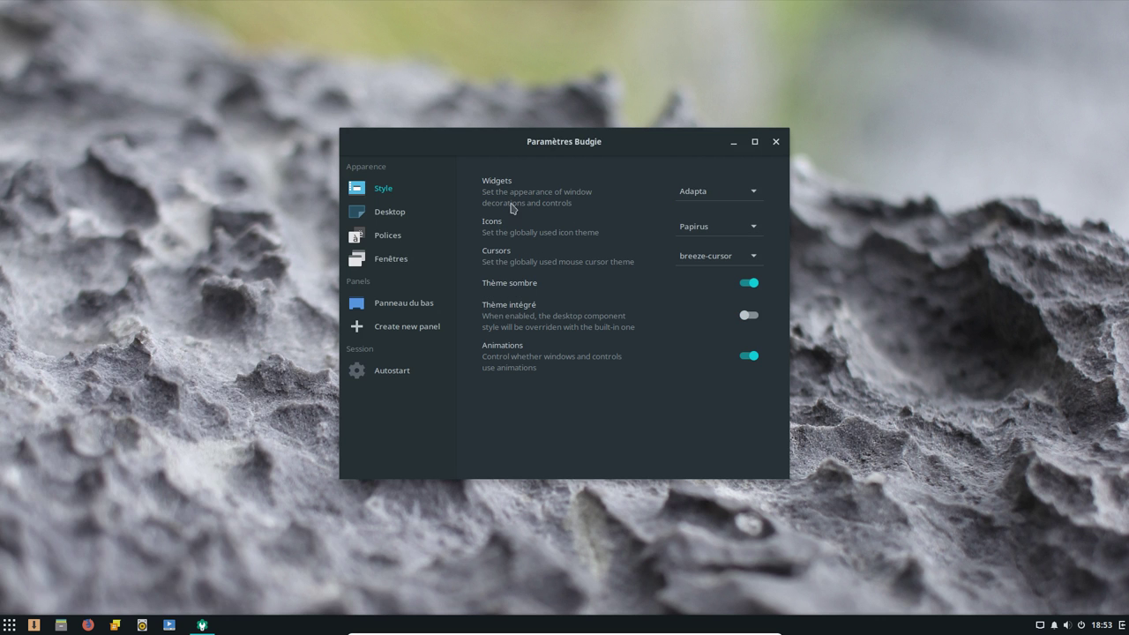
# Keep the Adapta widget theme, then view the Desktop, Polices, Fenêtres and Panneau du bas pages
pyautogui.click(754, 194)
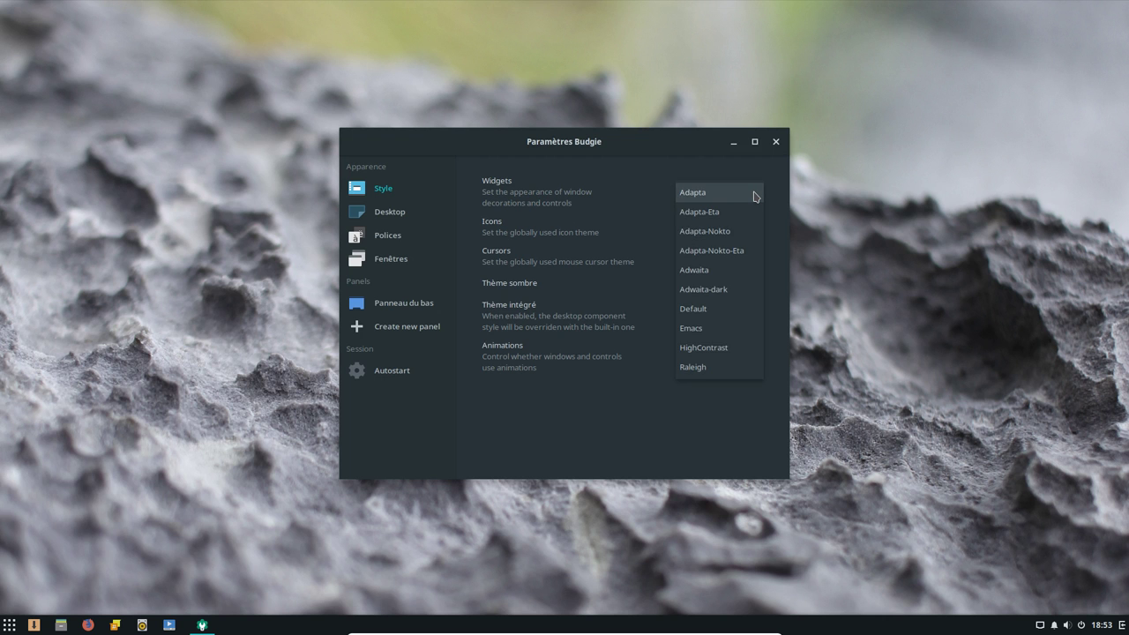
pyautogui.click(754, 195)
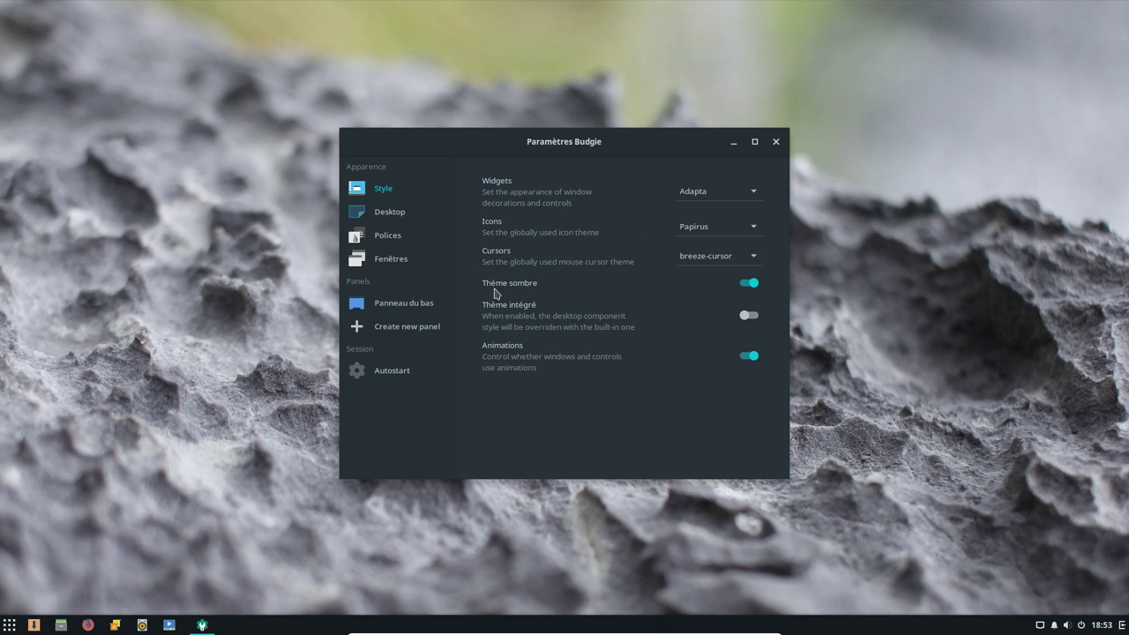
pyautogui.click(404, 217)
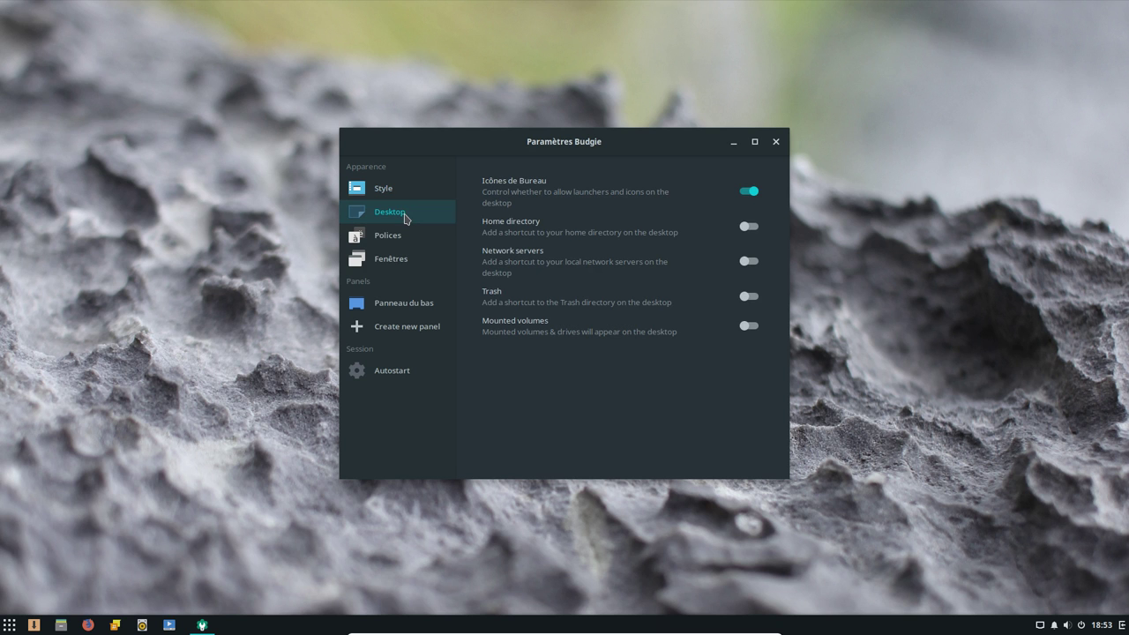
pyautogui.click(379, 234)
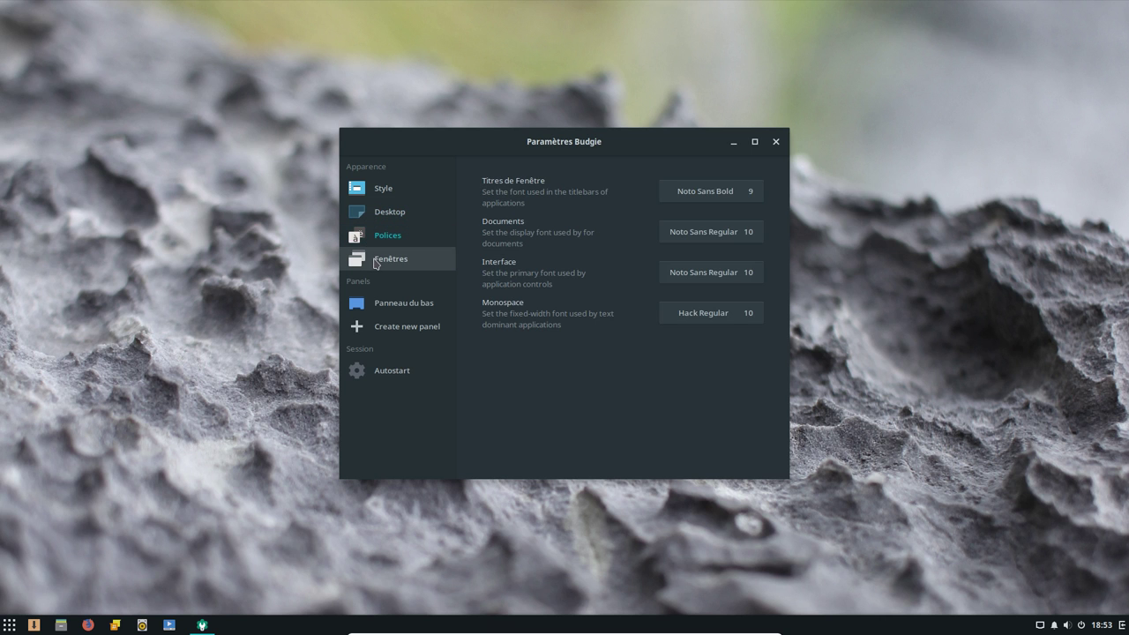
pyautogui.click(376, 262)
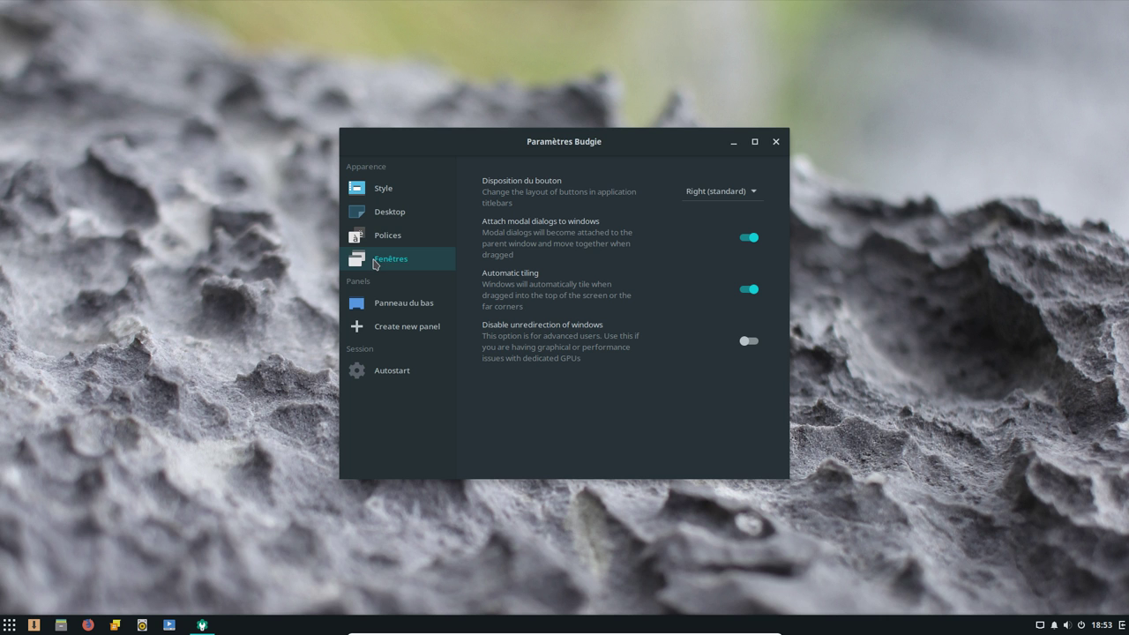
pyautogui.click(404, 305)
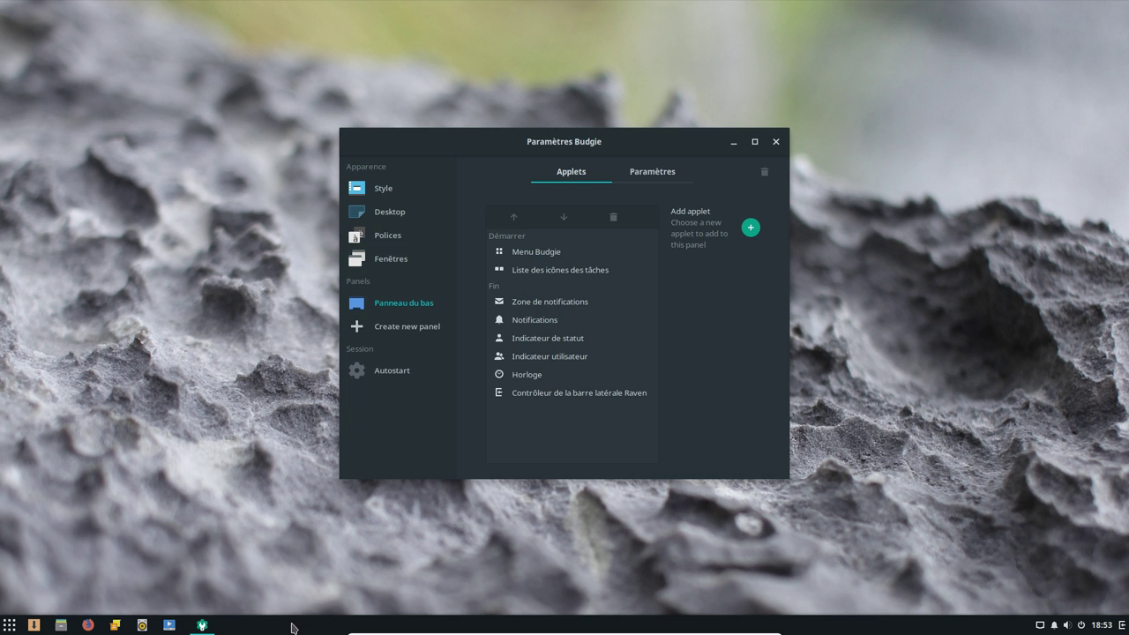
# Browse the applet chooser and cancel without adding an applet
pyautogui.click(749, 231)
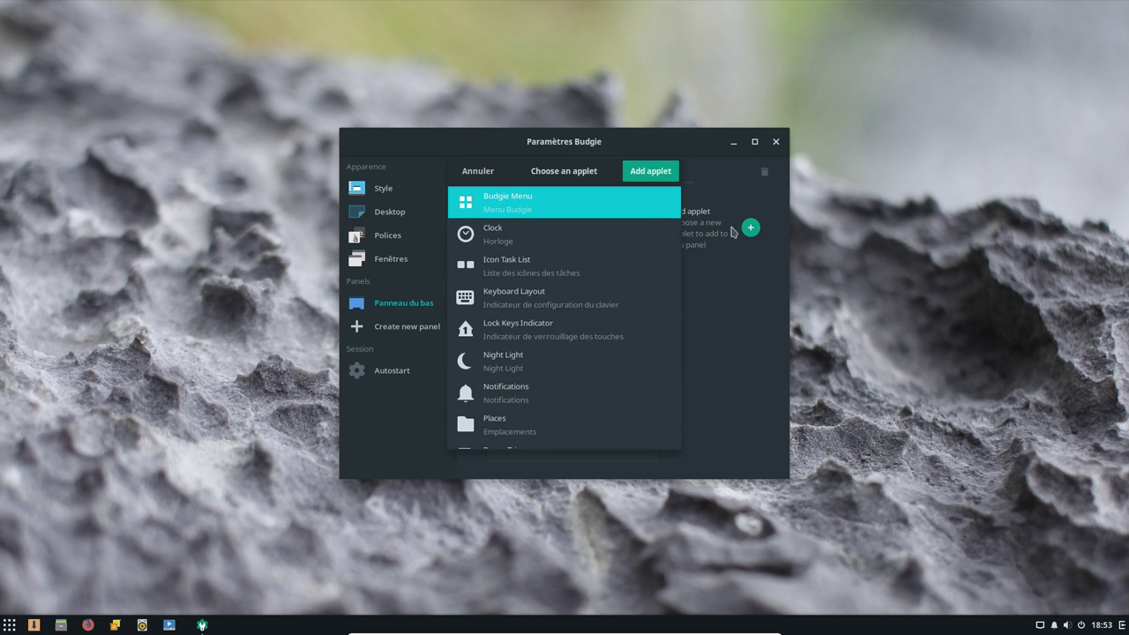
pyautogui.scroll(-3, 554, 368)
pyautogui.scroll(5, 555, 369)
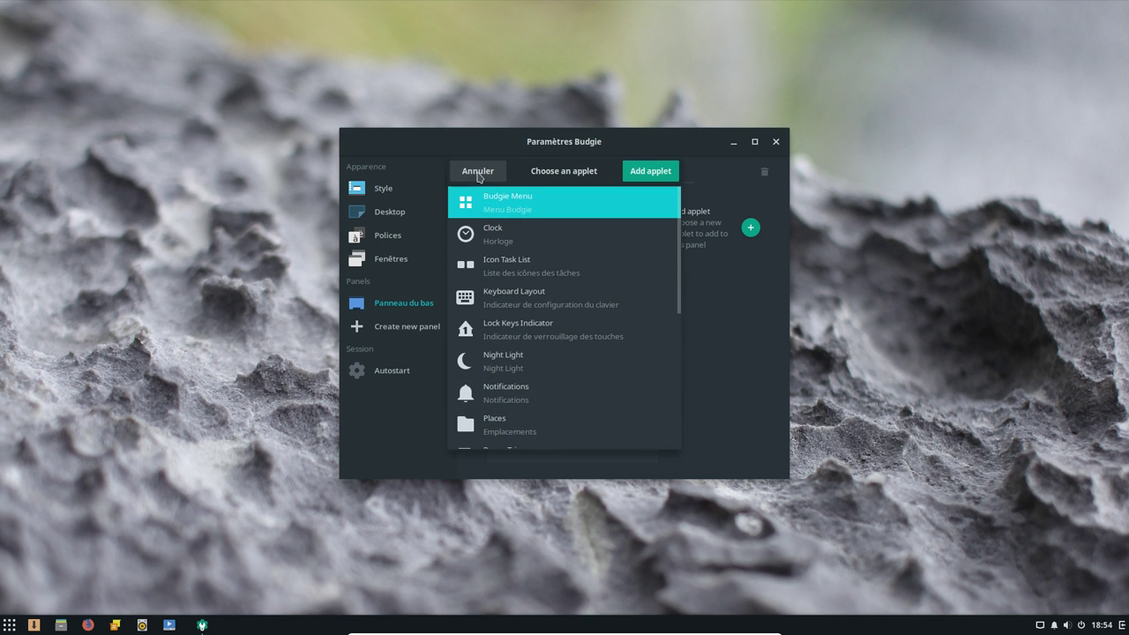
pyautogui.click(478, 173)
# Move the panel's position to Haut, then back to Bas
pyautogui.click(648, 177)
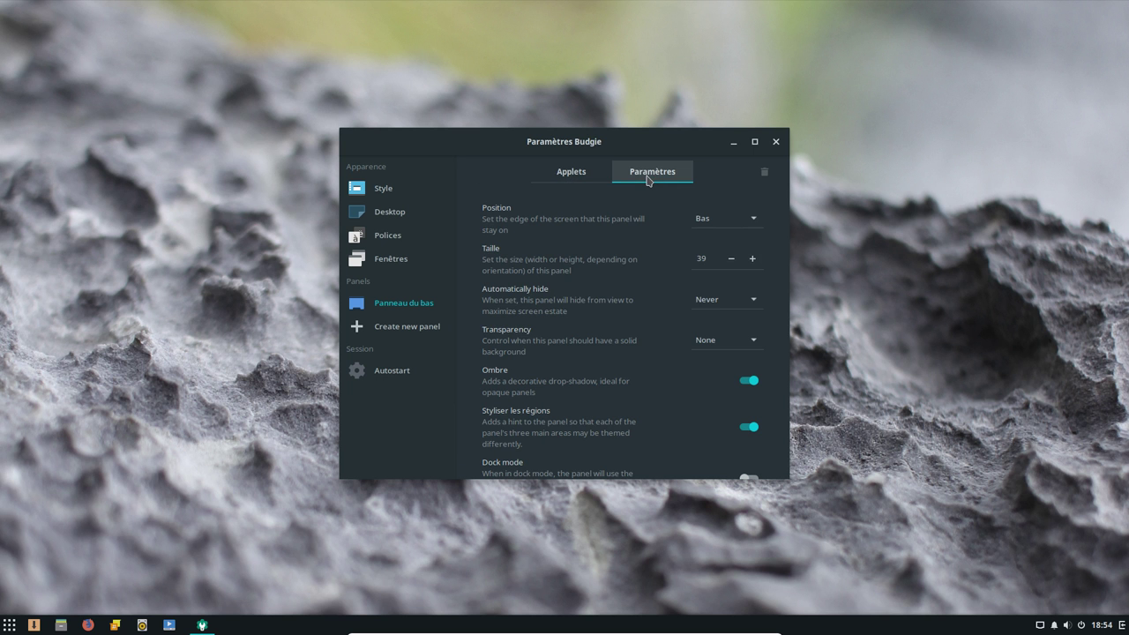
pyautogui.click(751, 221)
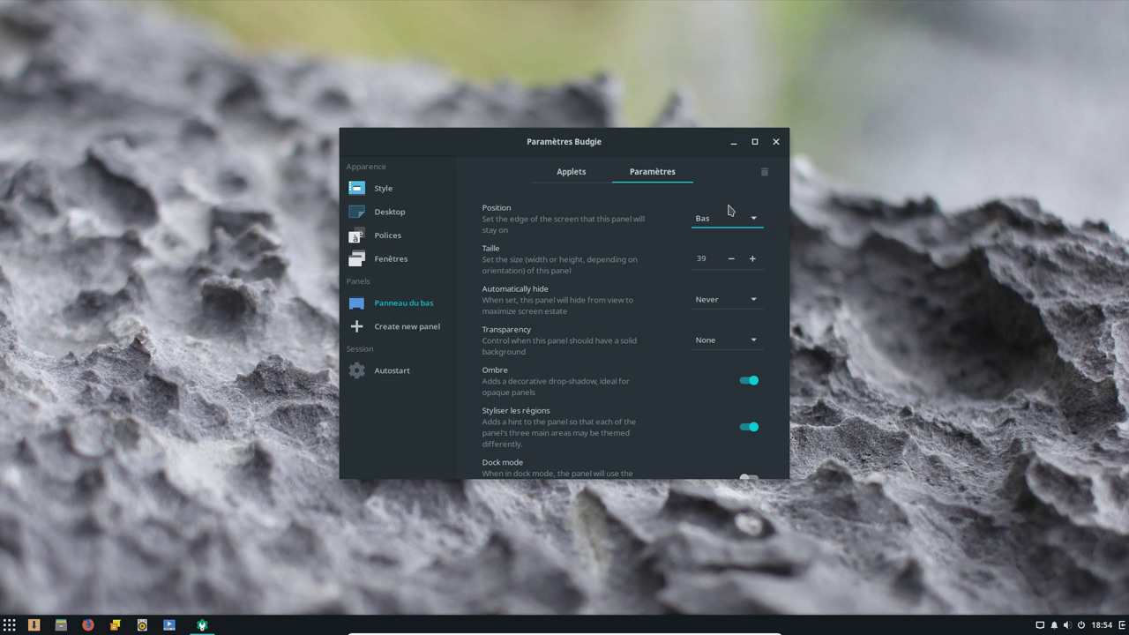
pyautogui.click(729, 201)
pyautogui.click(750, 220)
pyautogui.click(740, 239)
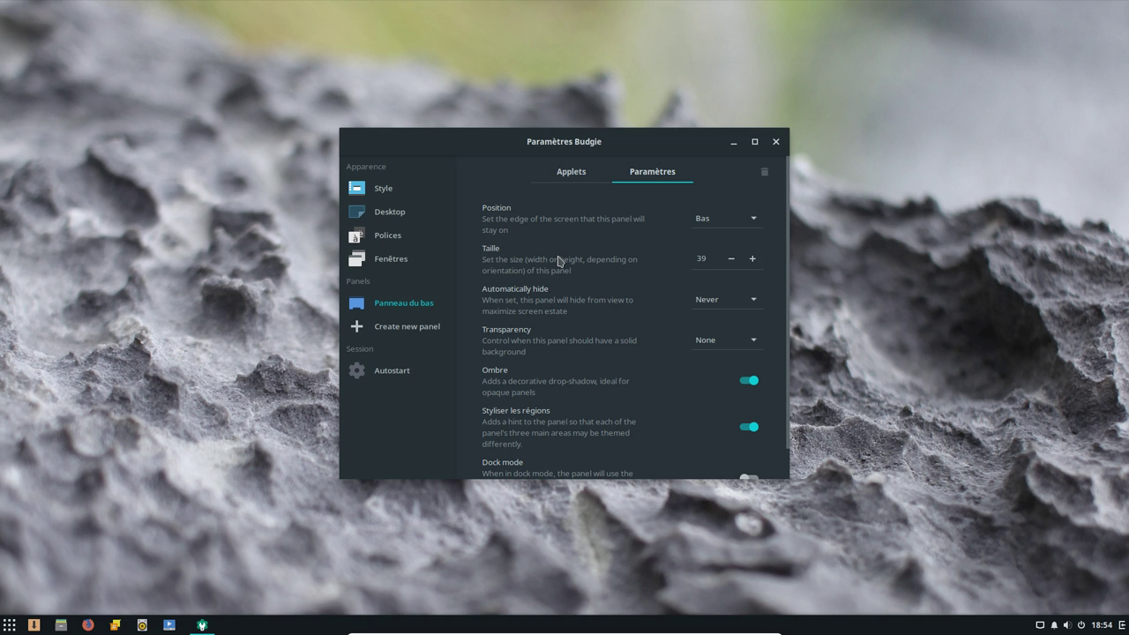
# Create a new top panel, then remove it
pyautogui.scroll(-2, 605, 421)
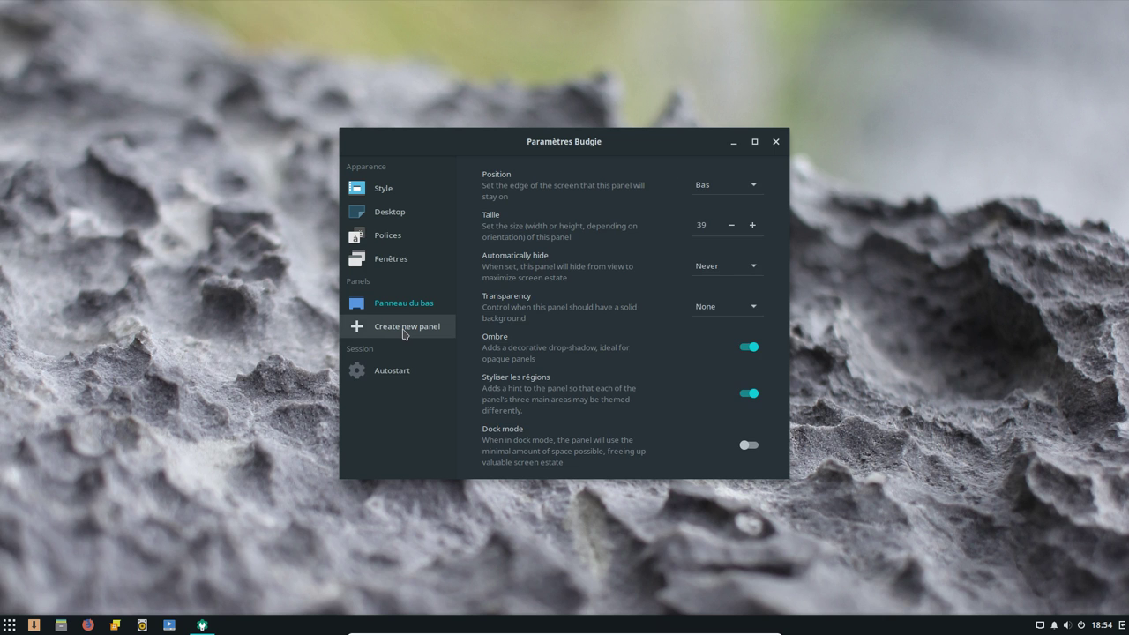
pyautogui.click(405, 333)
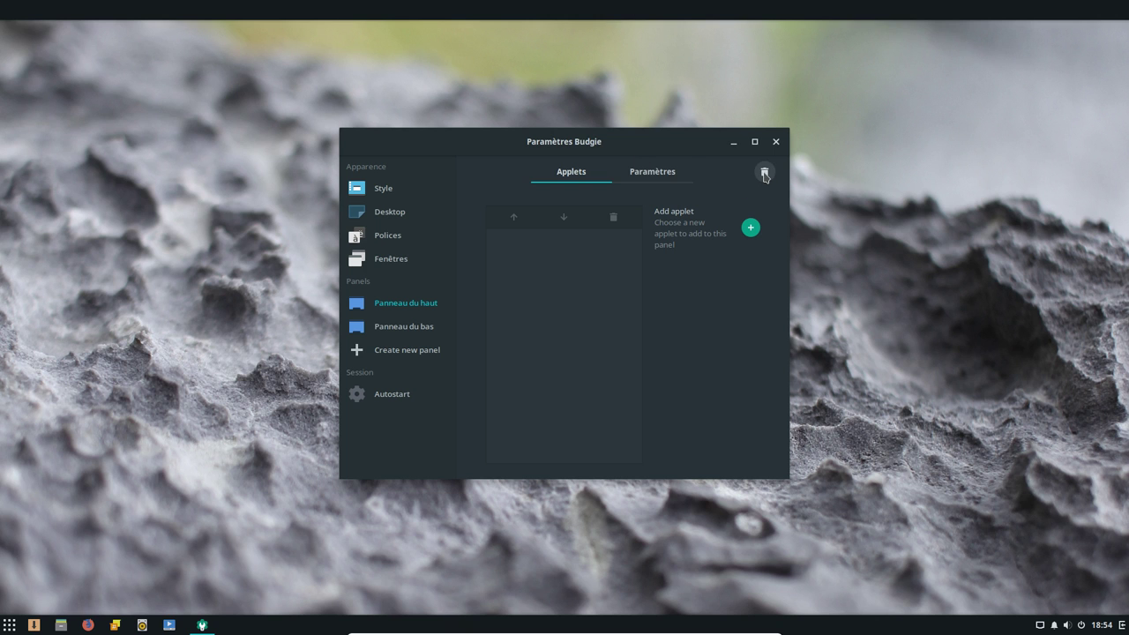
pyautogui.click(765, 173)
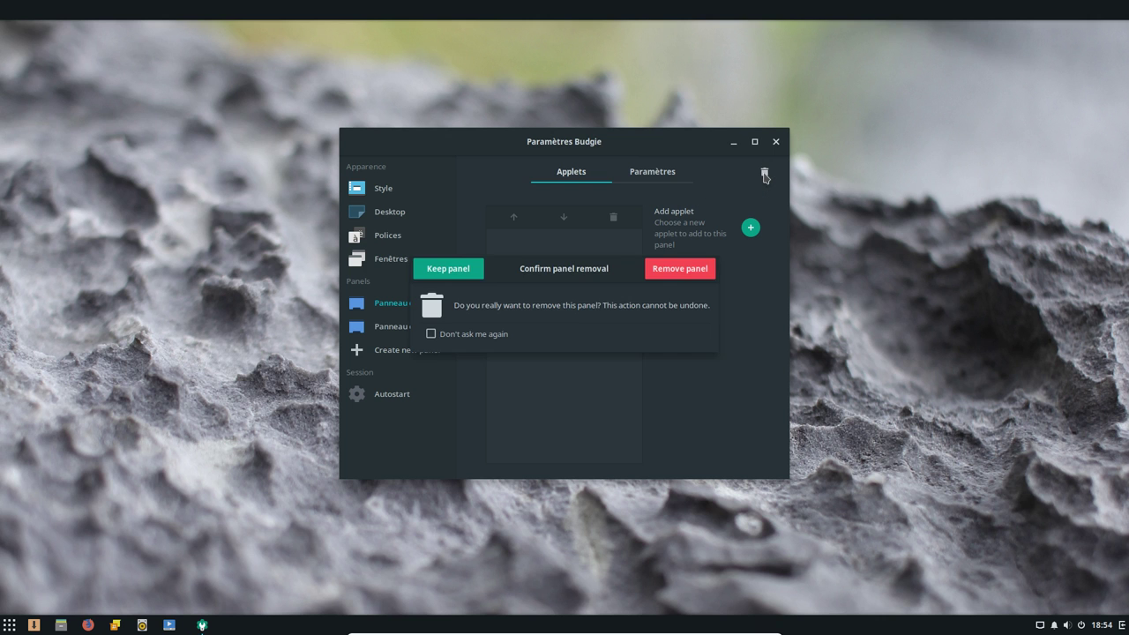
pyautogui.click(692, 276)
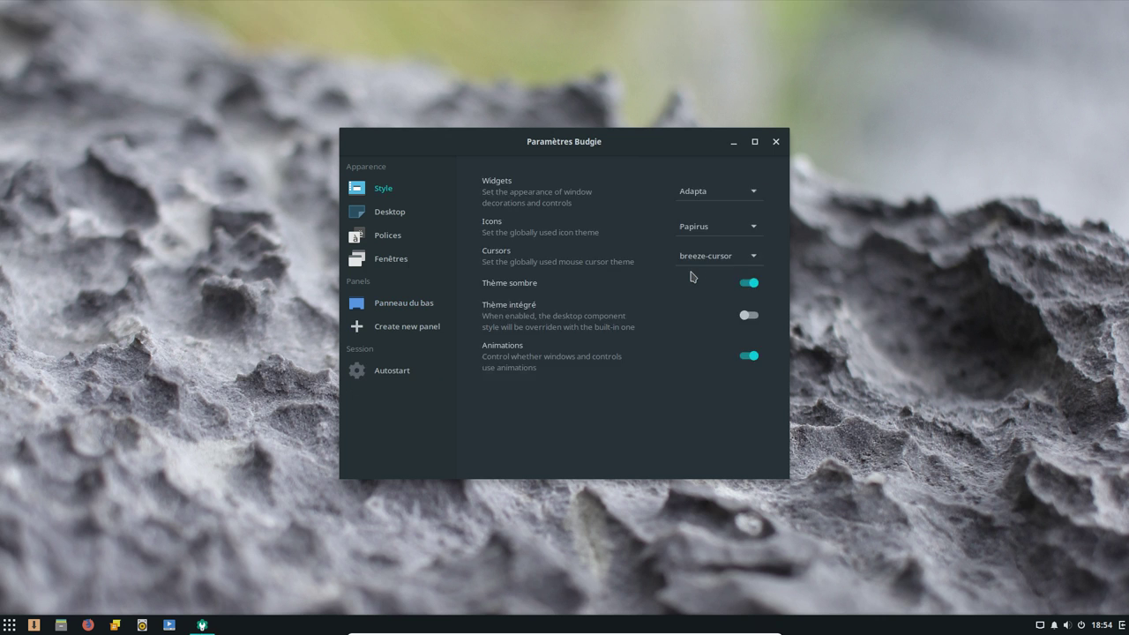
# Look at the Autostart apps, dismiss the add-entry options, and close Budgie Desktop Settings
pyautogui.click(383, 376)
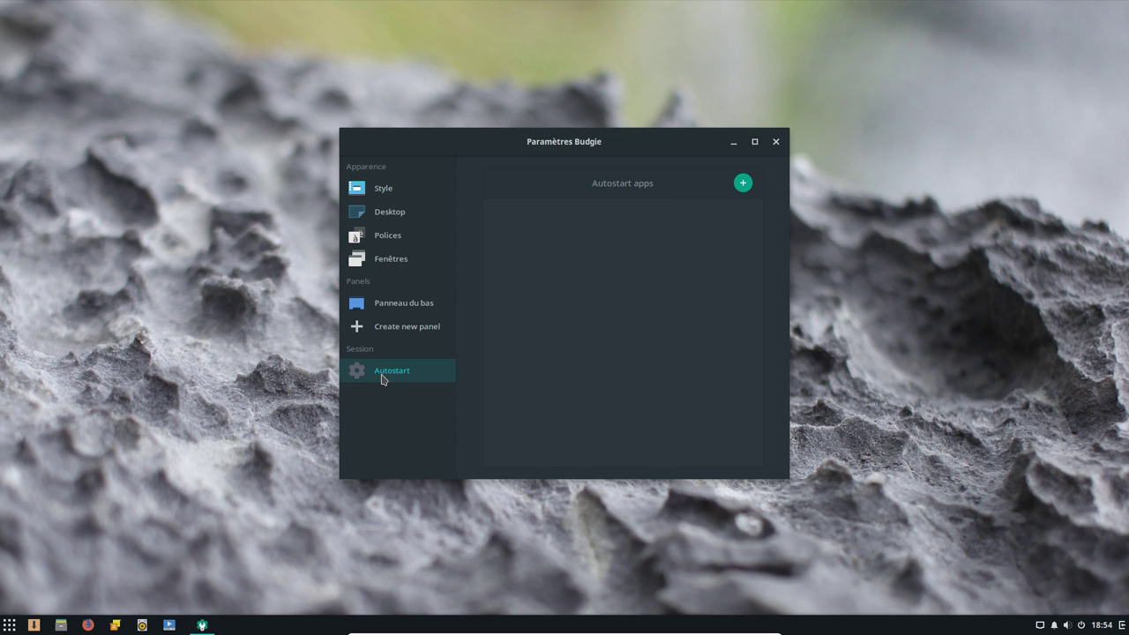
pyautogui.click(741, 186)
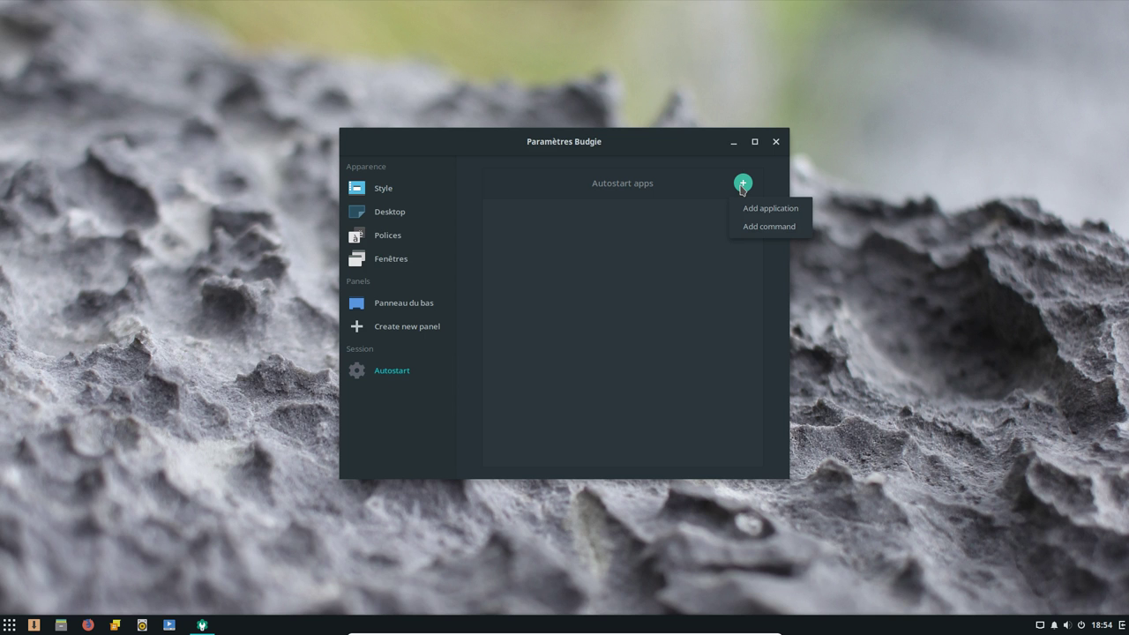
pyautogui.click(599, 273)
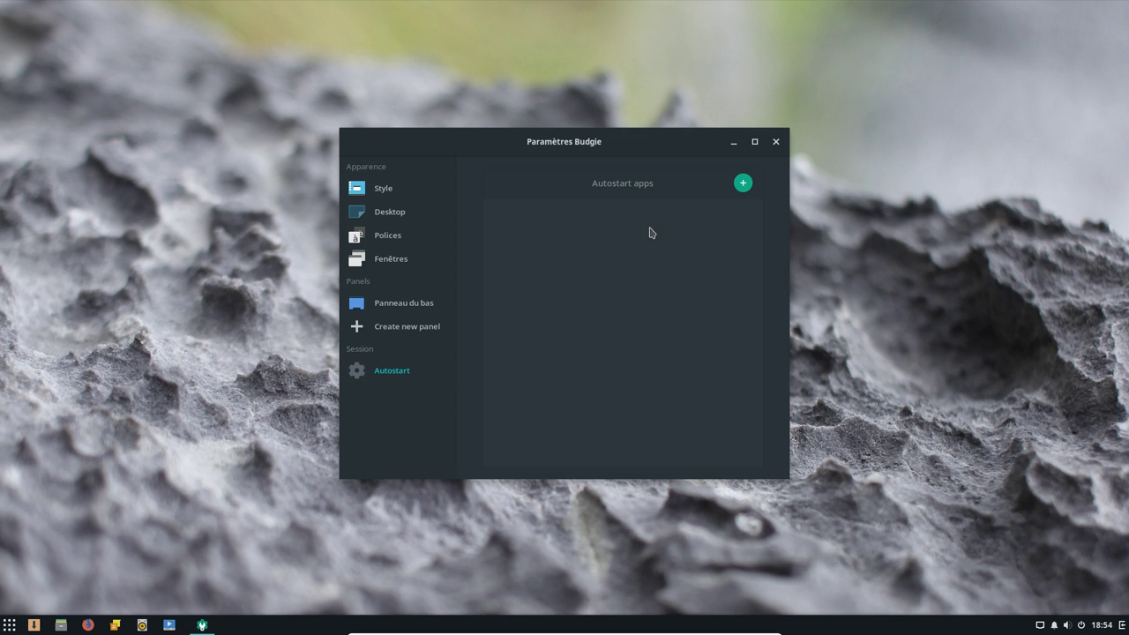
pyautogui.click(776, 143)
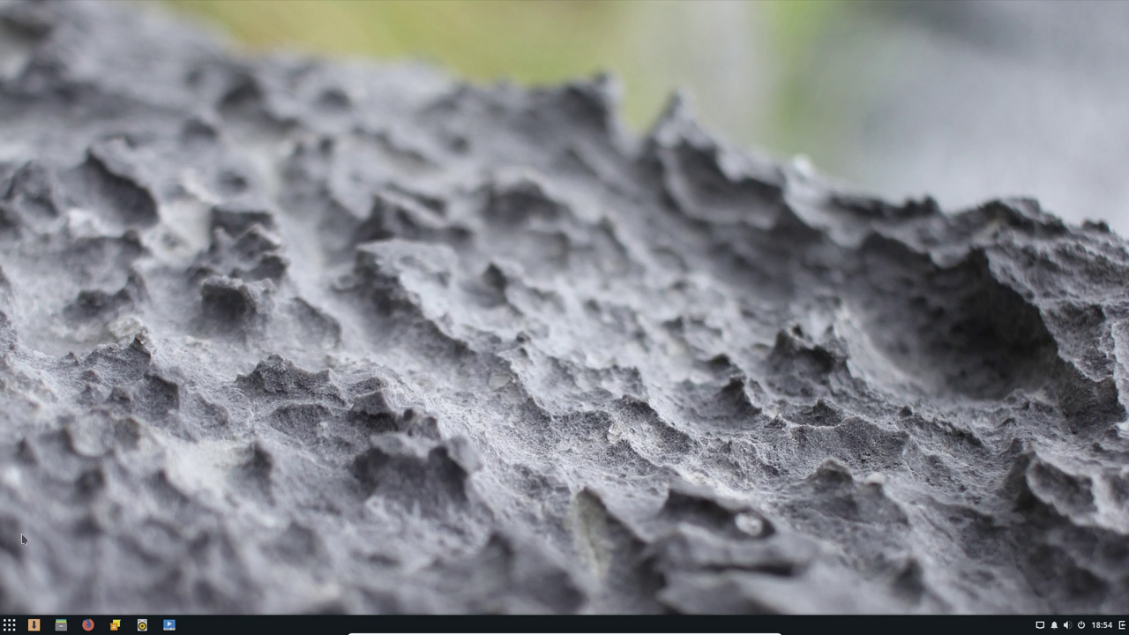
pyautogui.click(5, 625)
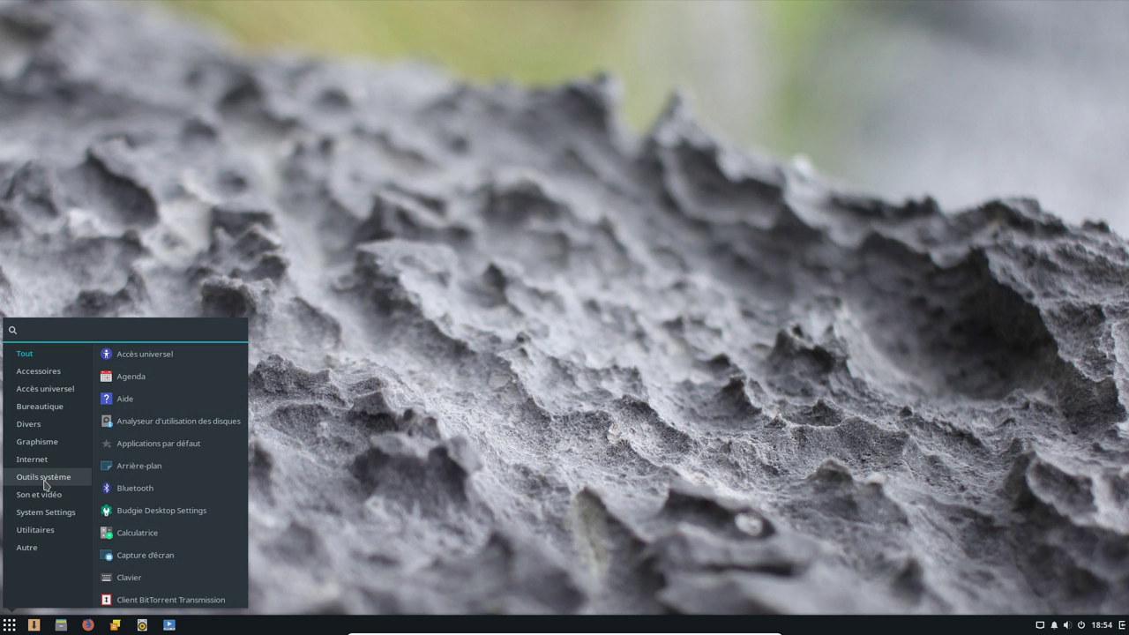
pyautogui.click(44, 479)
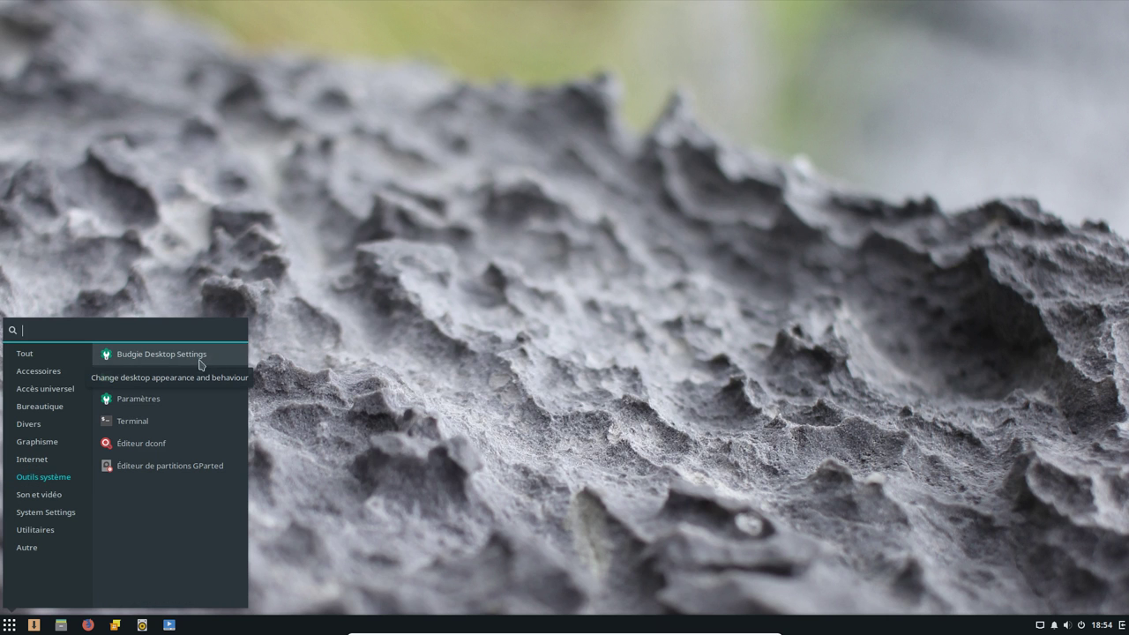
pyautogui.click(135, 379)
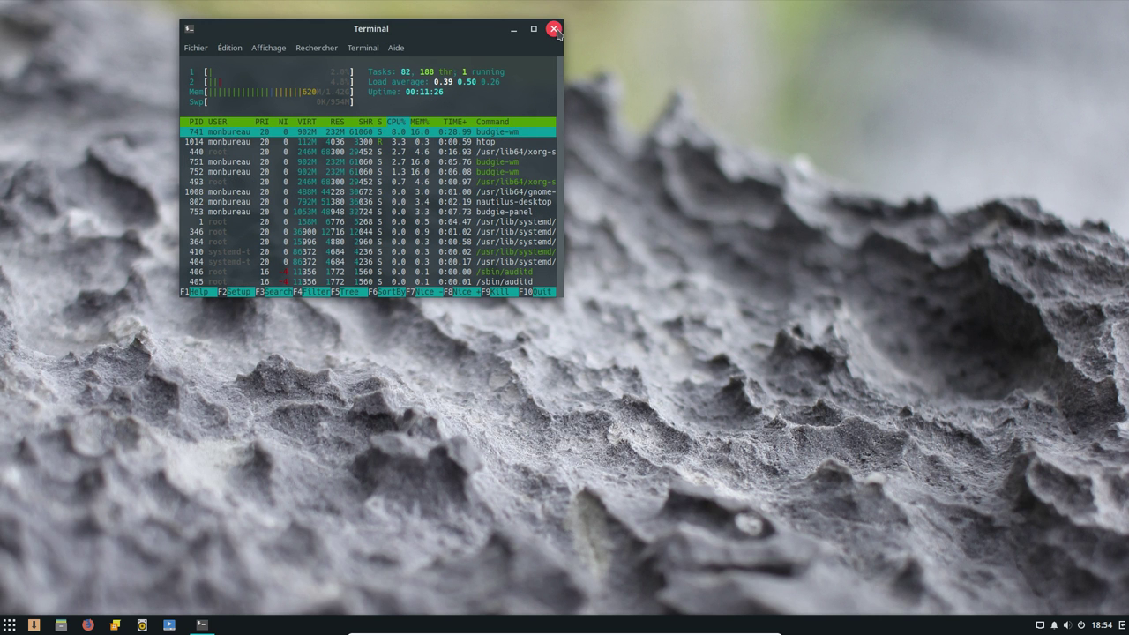
pyautogui.click(554, 29)
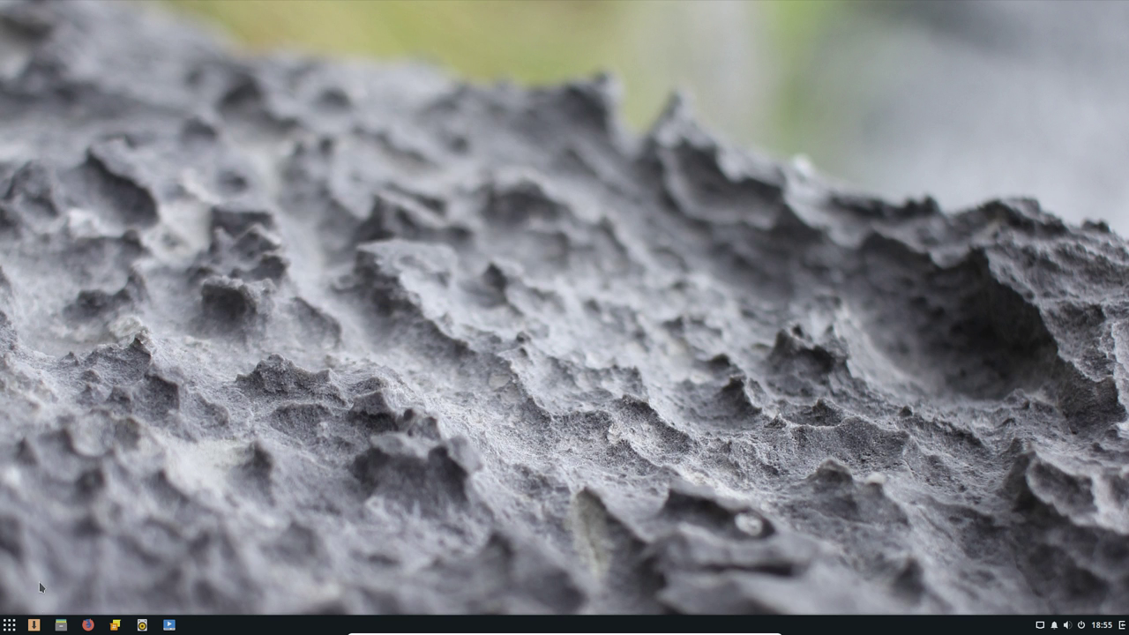
# Browse the menu's Outils système, Son et vidéo and Paramètres système categories, then show Utilitaires
pyautogui.click(8, 628)
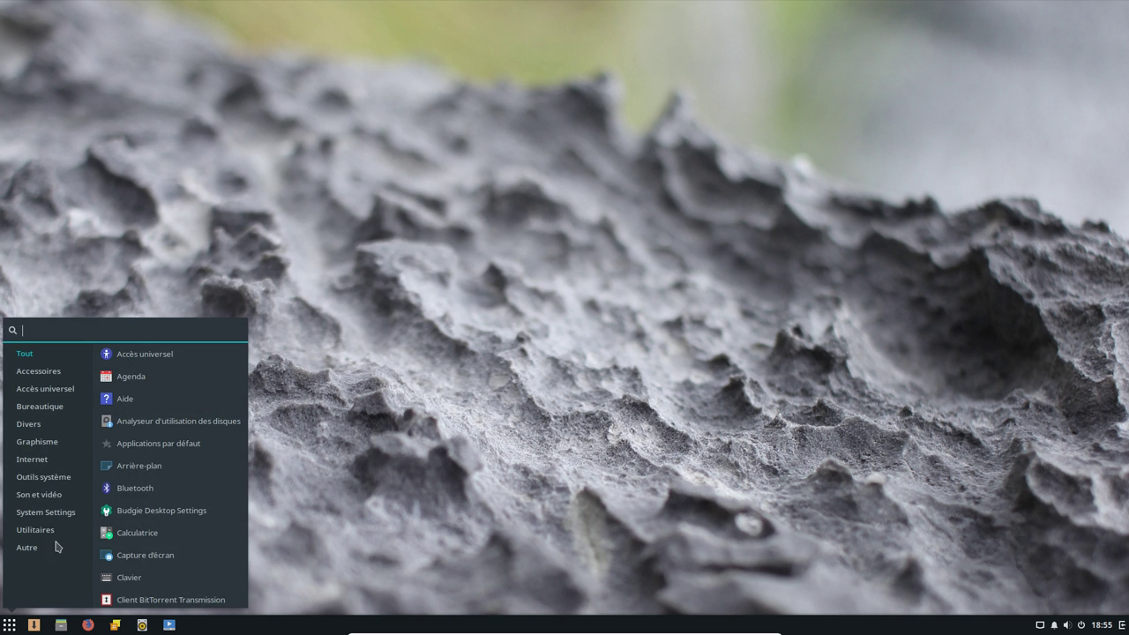
pyautogui.click(44, 477)
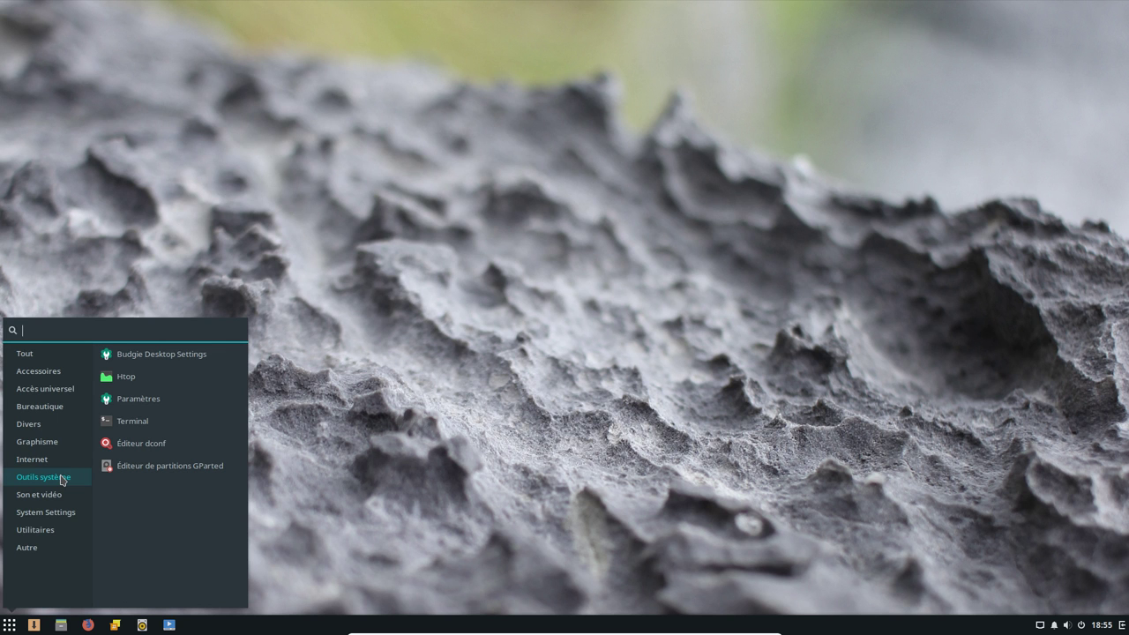
pyautogui.click(53, 499)
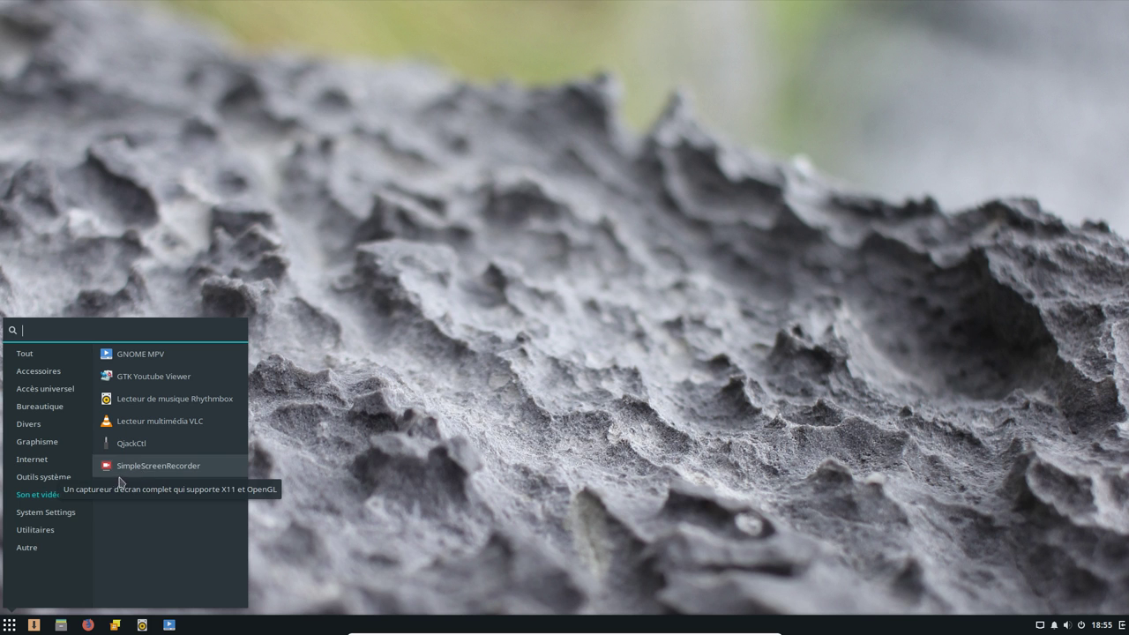
pyautogui.click(57, 515)
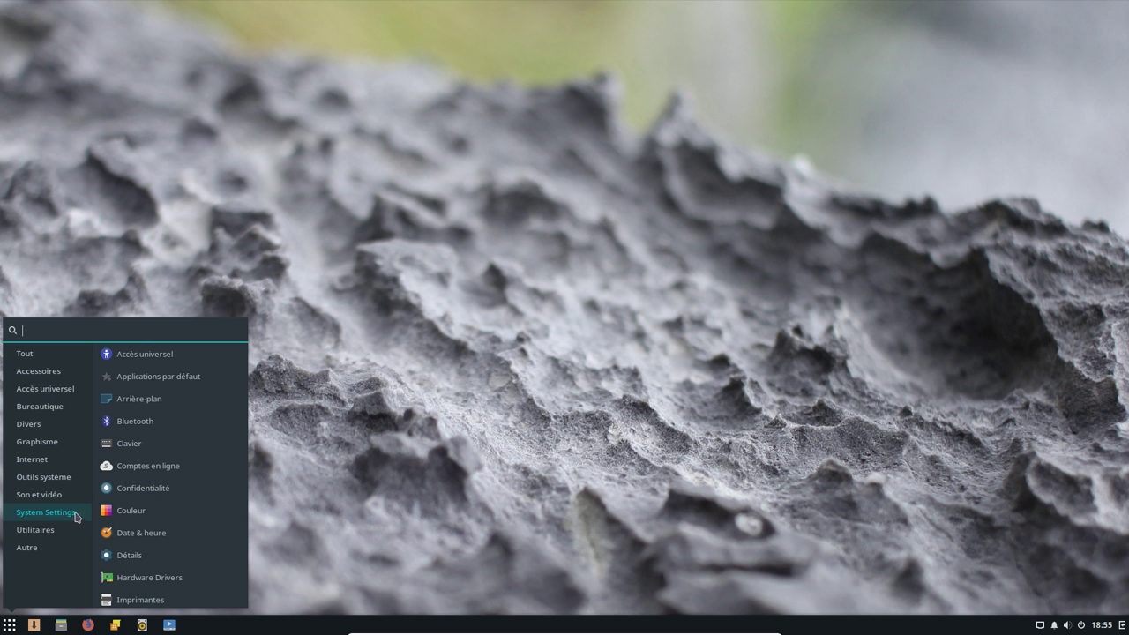
pyautogui.scroll(-1, 201, 466)
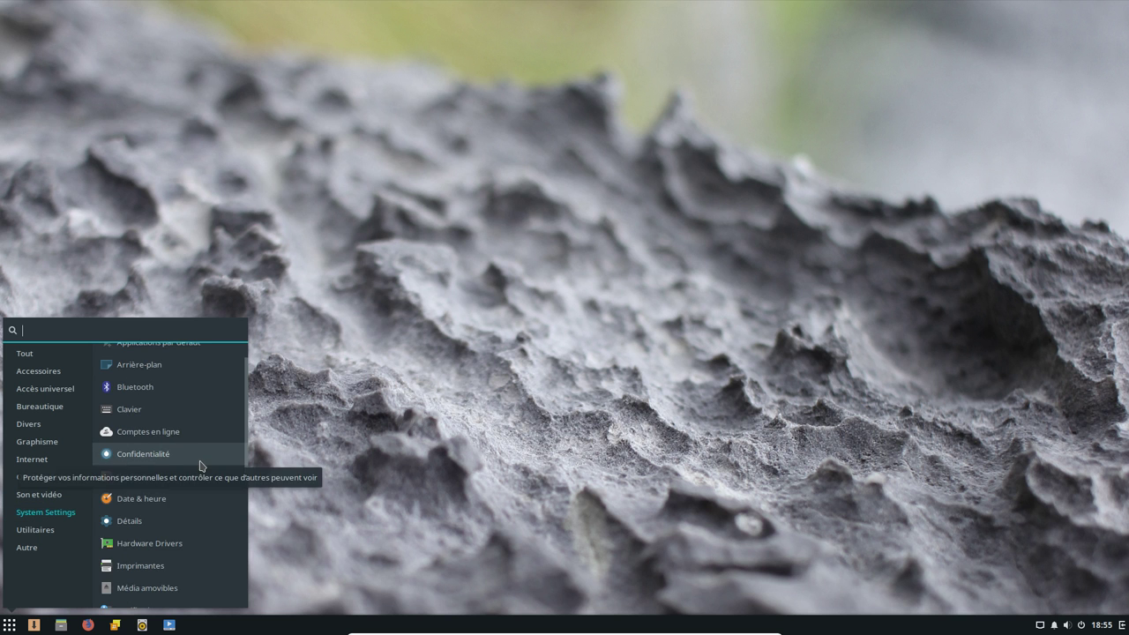
pyautogui.scroll(-1, 201, 465)
pyautogui.scroll(-3, 201, 466)
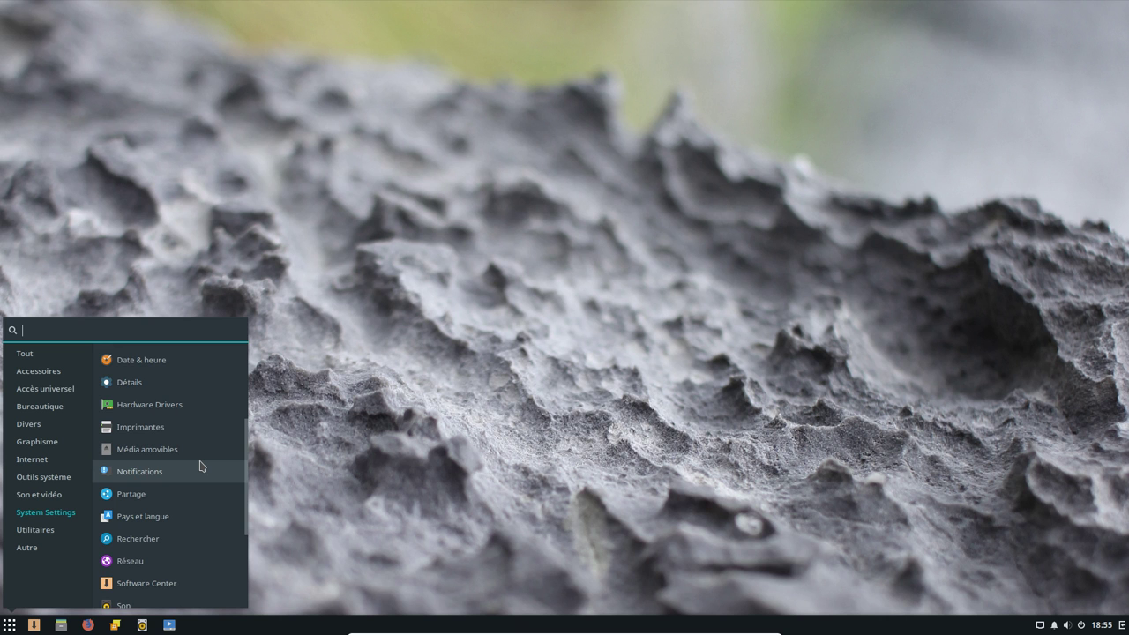
pyautogui.scroll(-5, 201, 465)
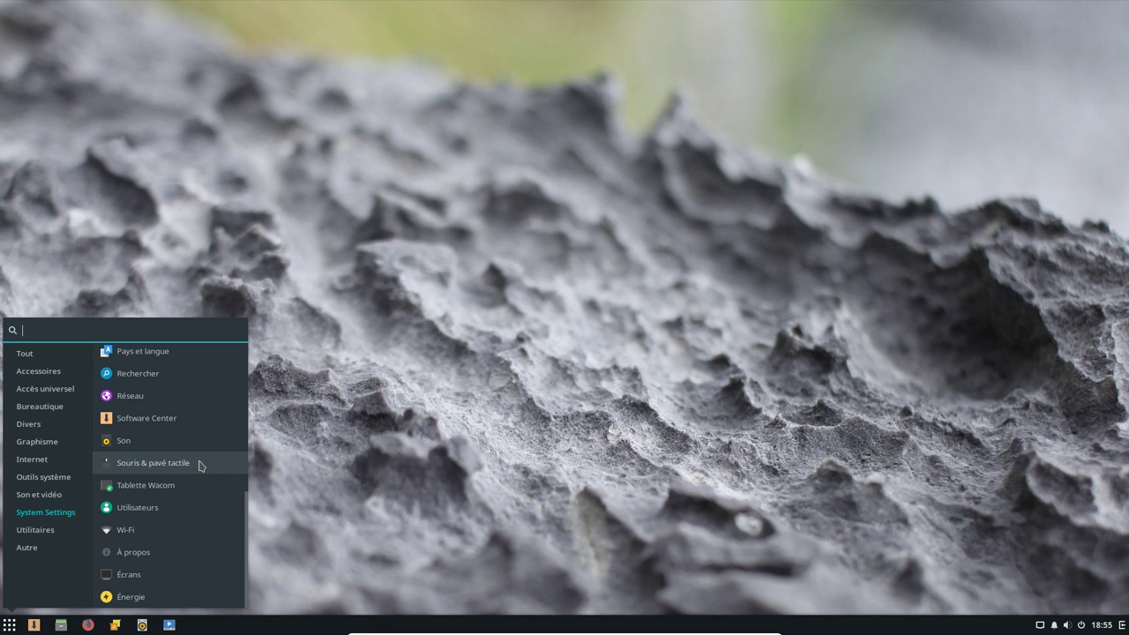
pyautogui.click(57, 535)
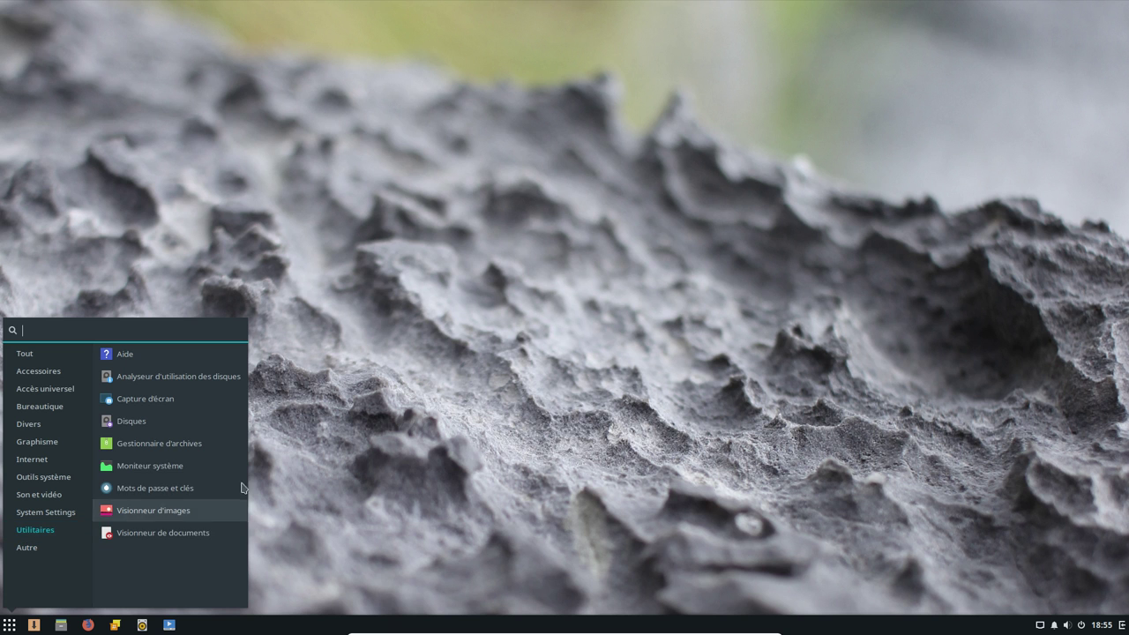
# Launch Moniteur système and view its Ressources and Systèmes de fichiers tabs
pyautogui.click(168, 467)
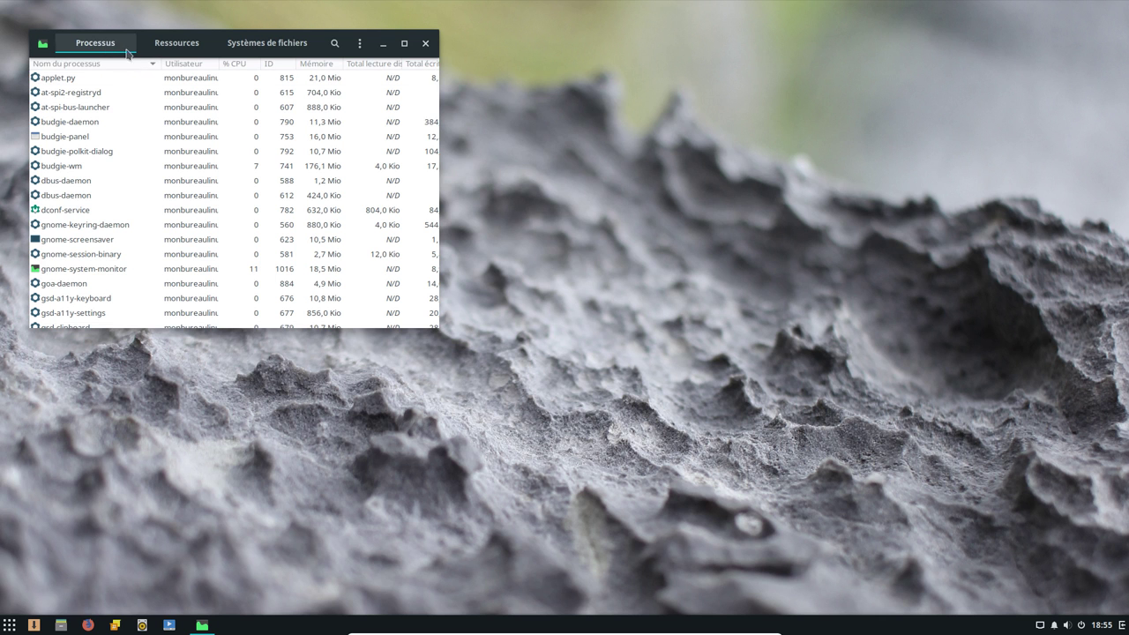
pyautogui.click(188, 52)
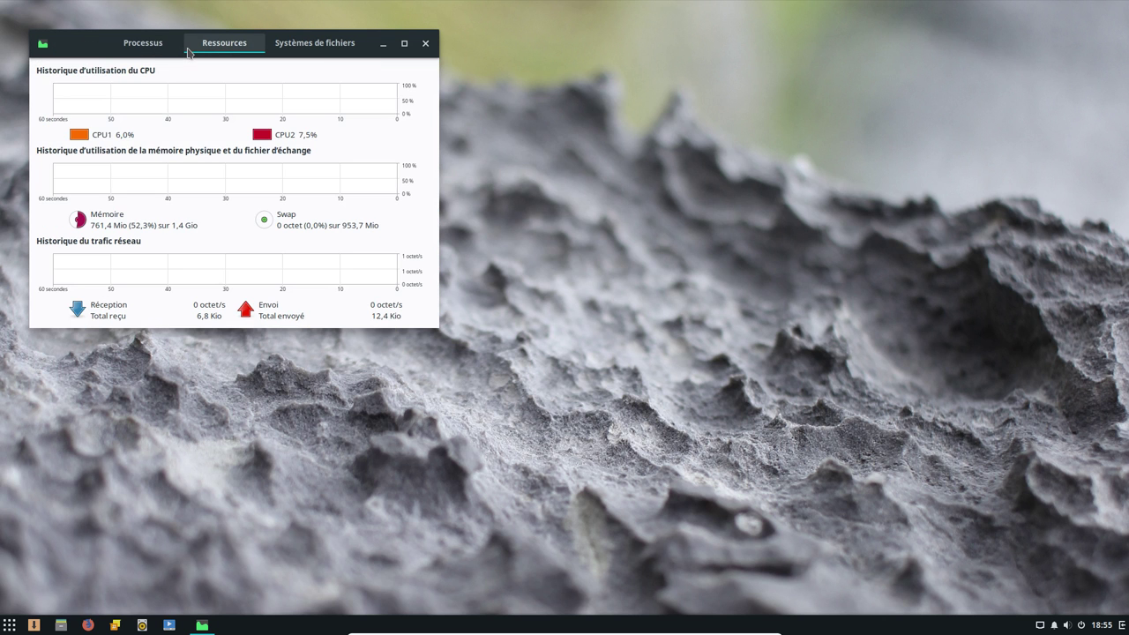
pyautogui.click(290, 48)
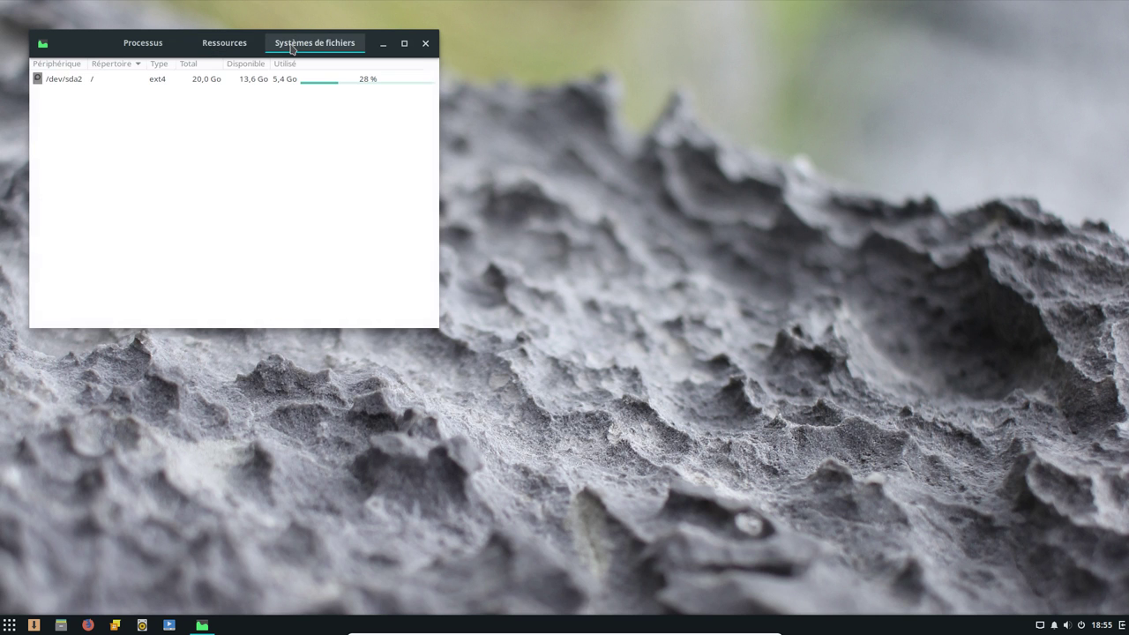
# Review the system monitor's resource and process preferences, then close Préférences
pyautogui.click(42, 45)
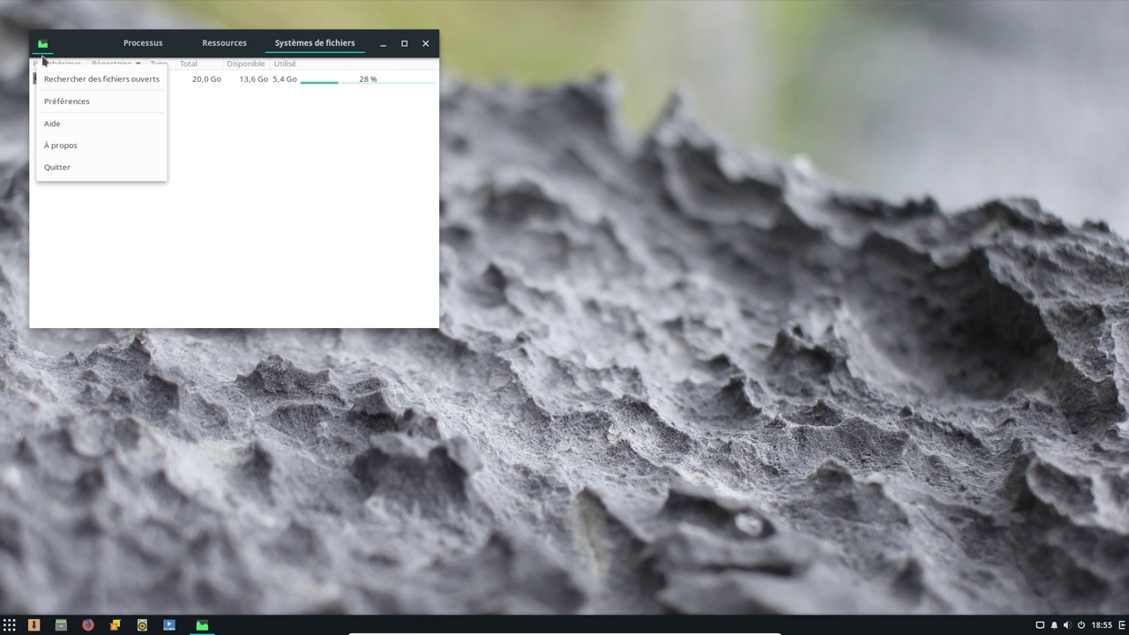
pyautogui.click(69, 103)
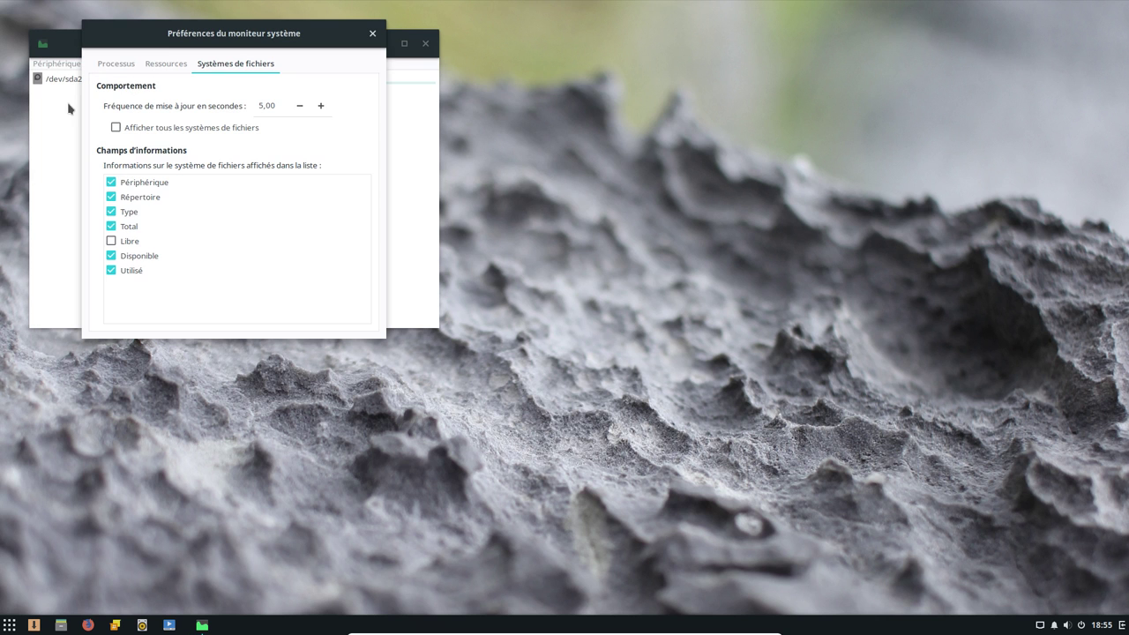
pyautogui.click(167, 66)
pyautogui.click(107, 67)
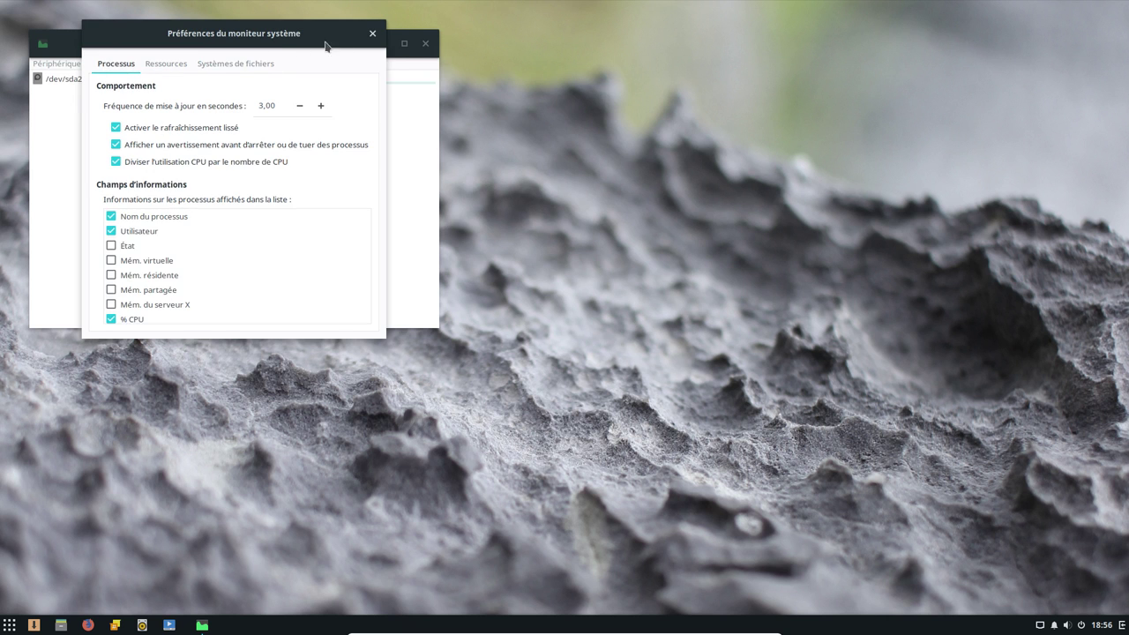
pyautogui.click(373, 33)
# Check Moniteur système's version 3.26.0 in À propos, close the app, and reopen the menu
pyautogui.click(42, 43)
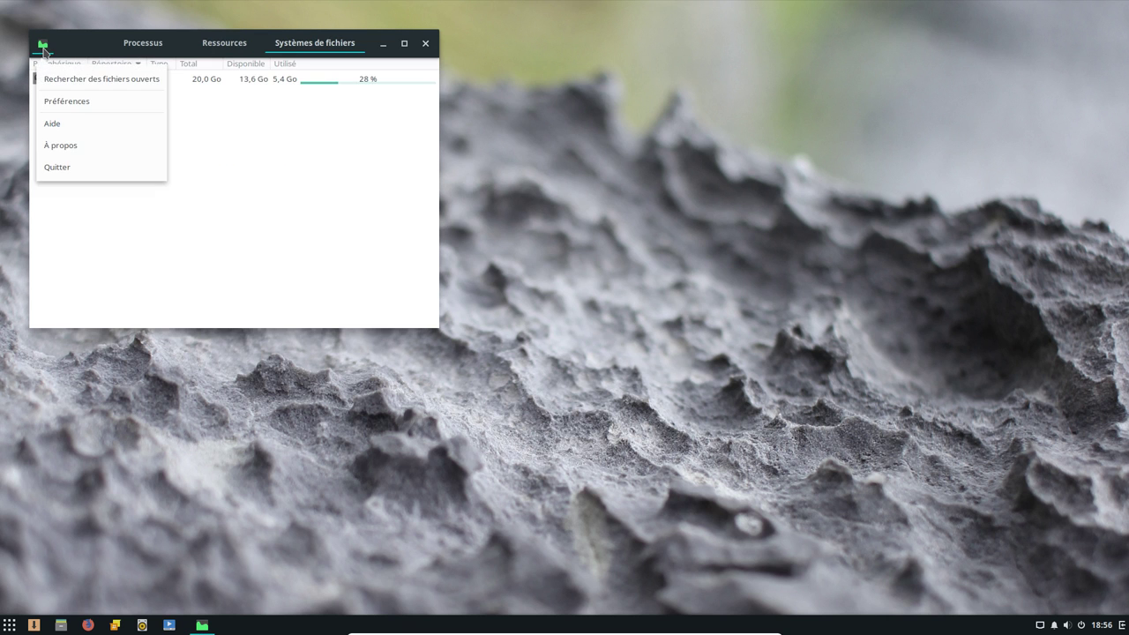
pyautogui.click(65, 146)
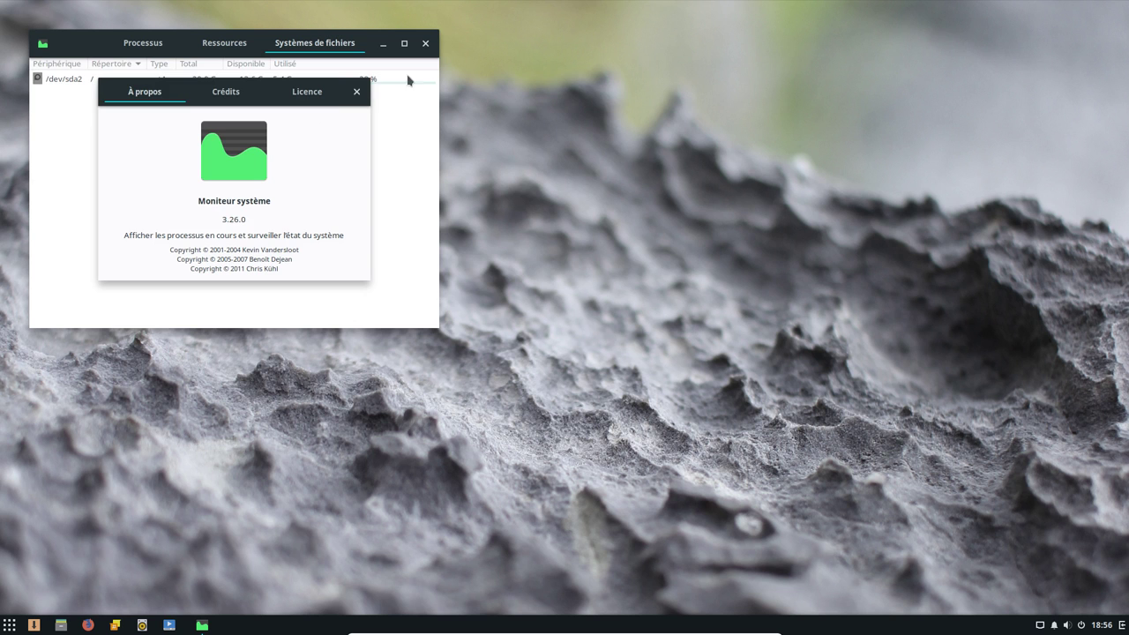
pyautogui.click(356, 91)
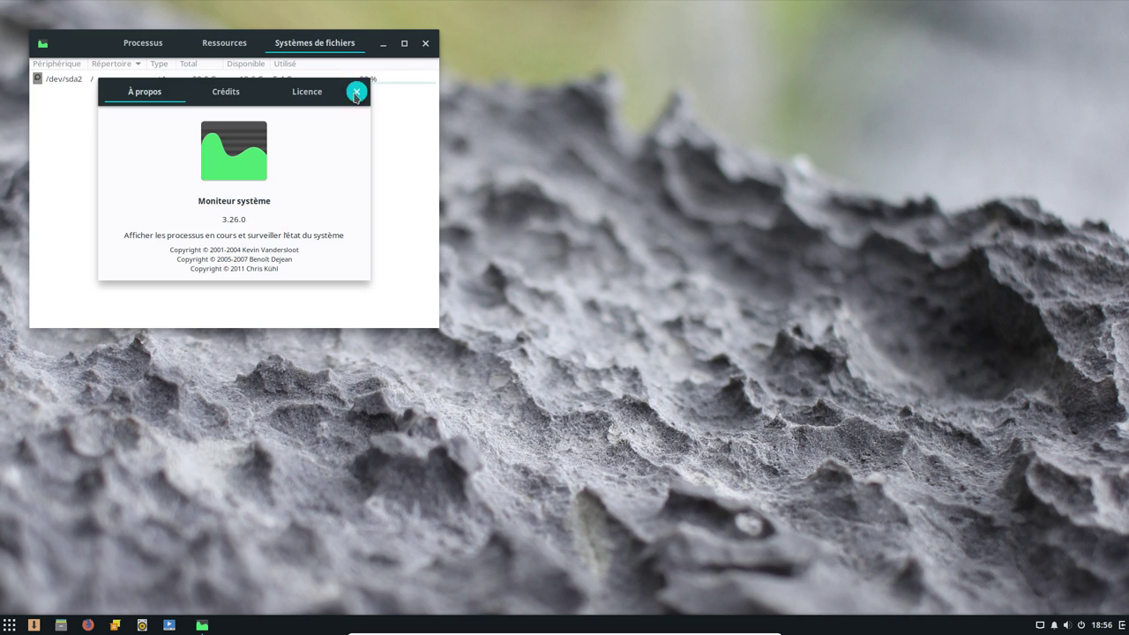
pyautogui.click(424, 46)
pyautogui.click(9, 624)
# Launch Paramètres d'Onboard from Autre, view each page from Aide à la saisie to Général, and close it
pyautogui.click(28, 547)
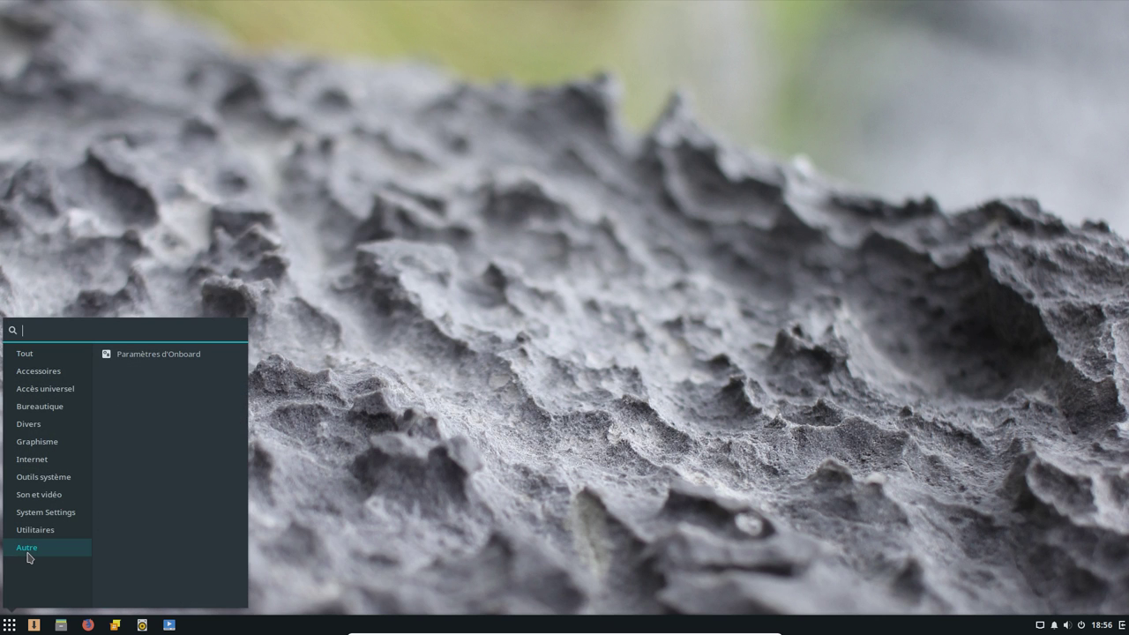
pyautogui.click(188, 357)
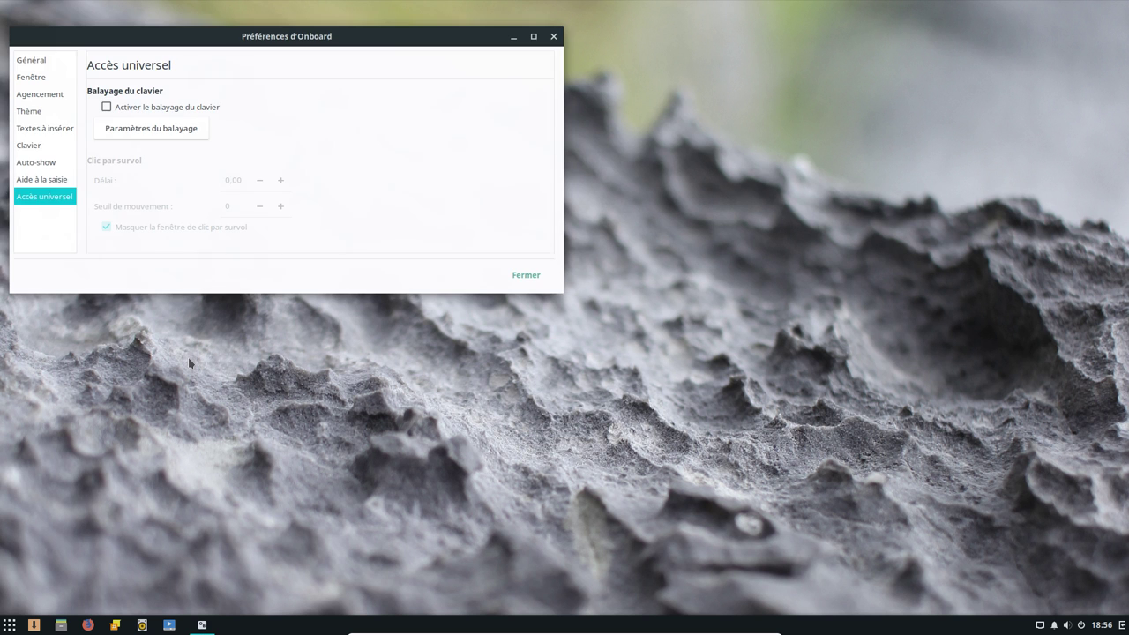
pyautogui.click(42, 182)
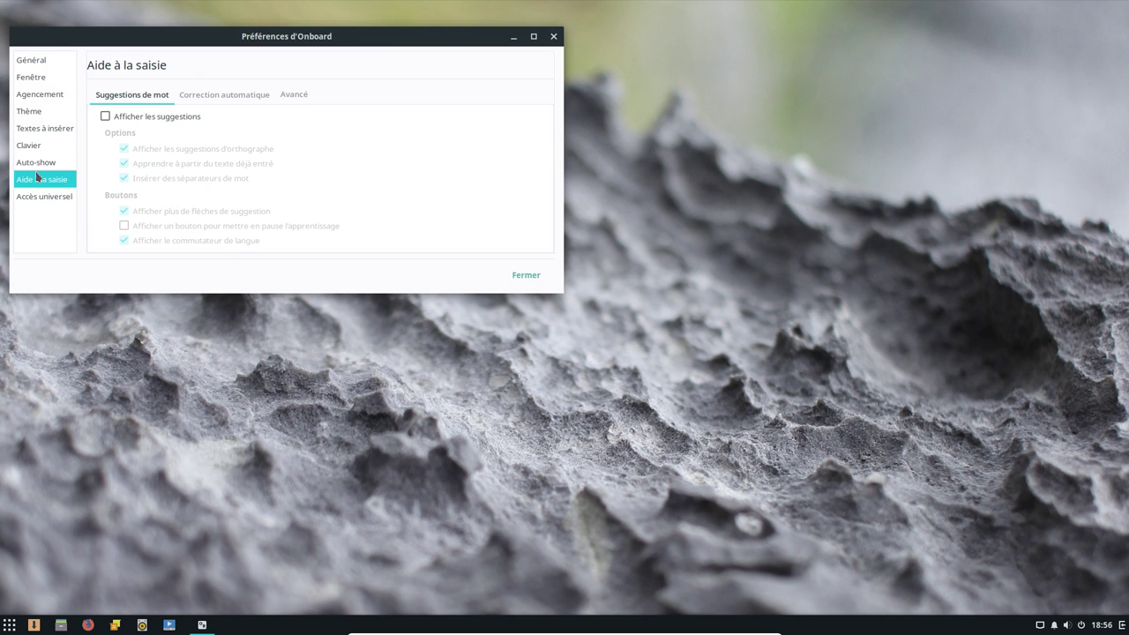
pyautogui.click(33, 163)
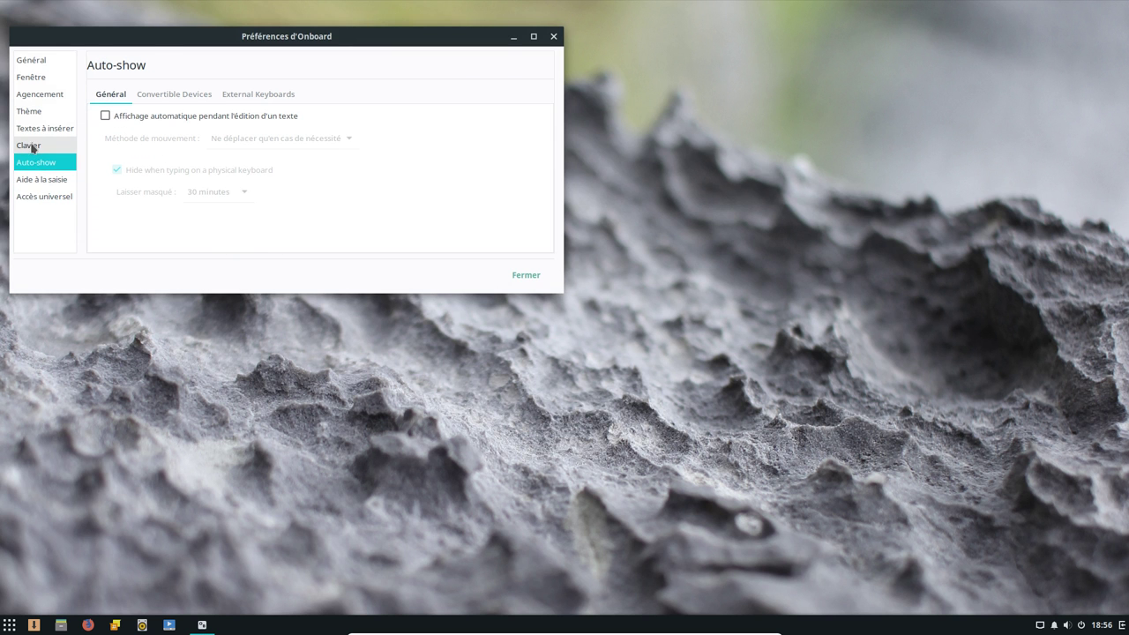
pyautogui.click(35, 148)
pyautogui.click(34, 128)
pyautogui.click(26, 110)
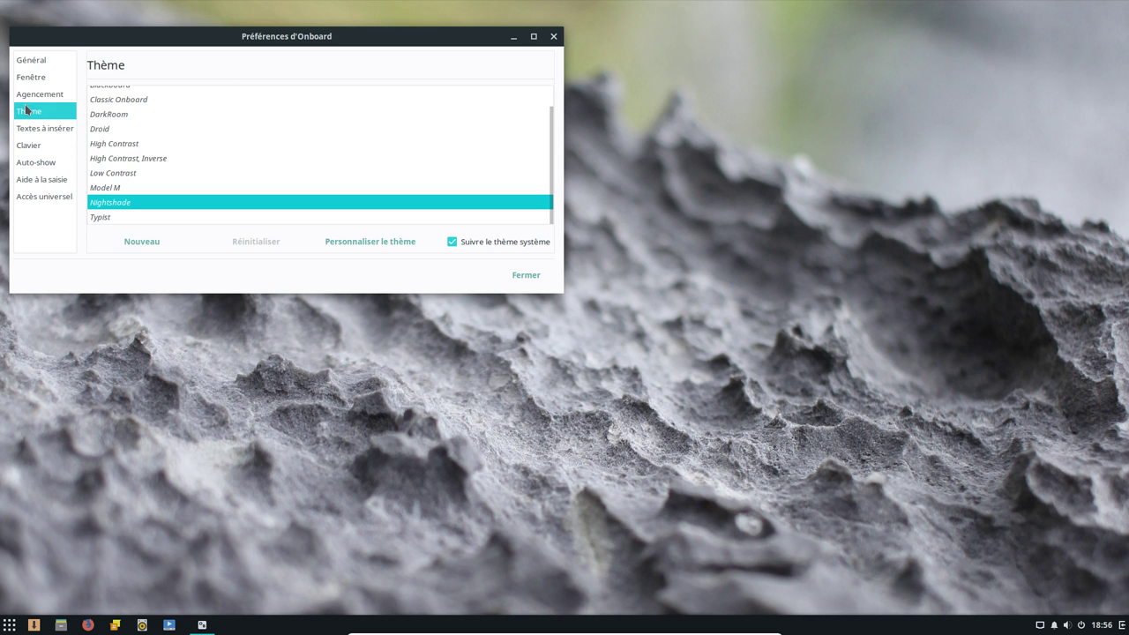
pyautogui.click(25, 93)
pyautogui.click(27, 77)
pyautogui.click(29, 61)
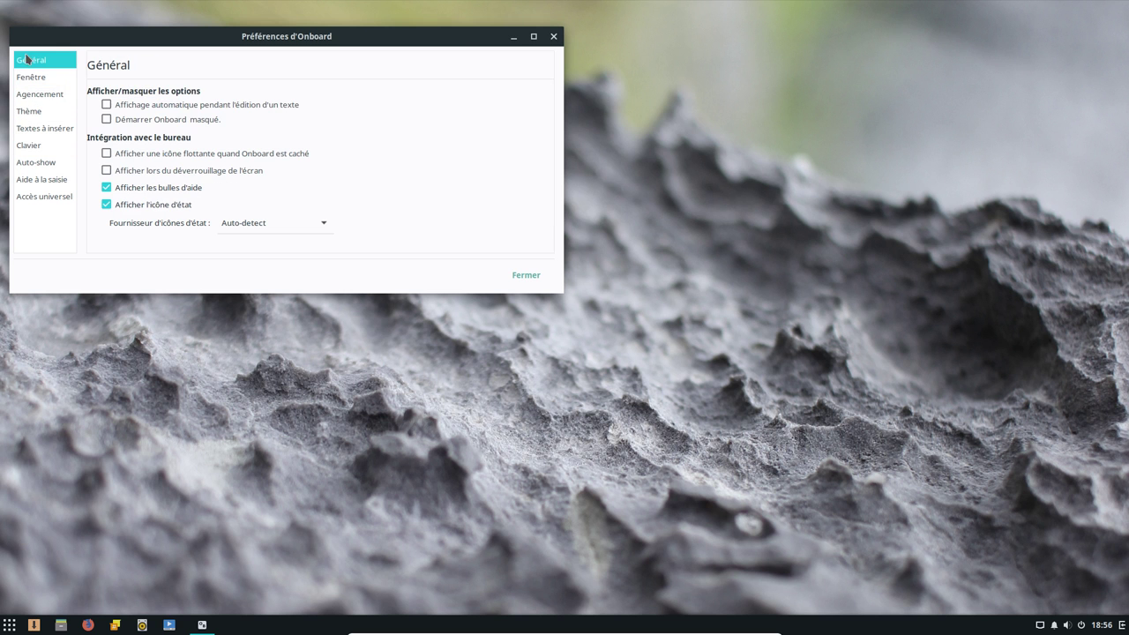
pyautogui.click(553, 37)
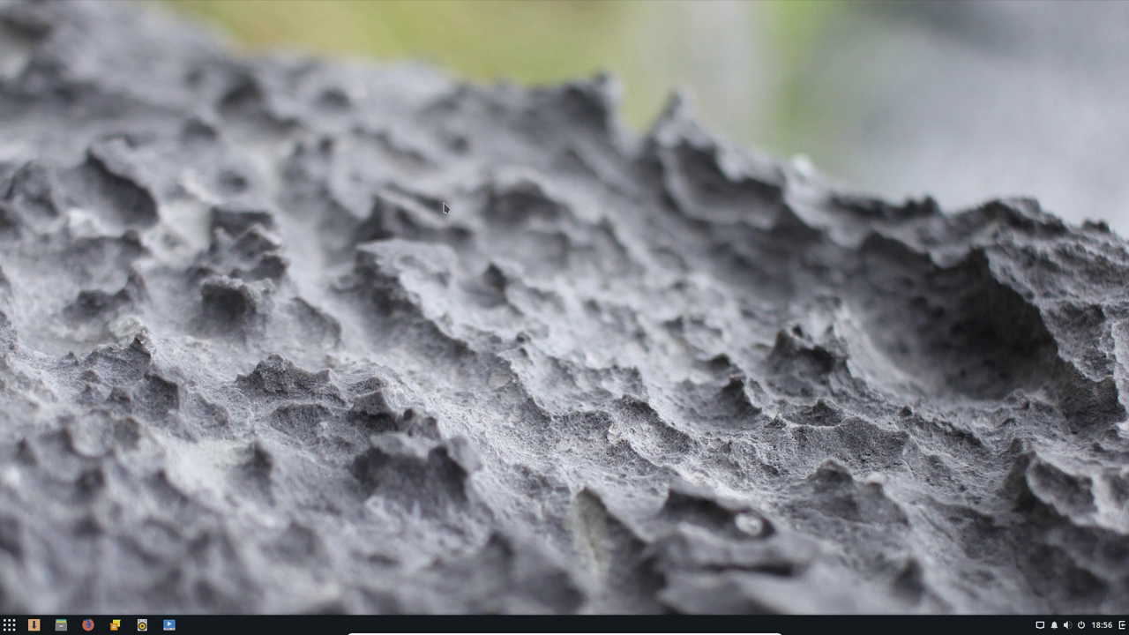
# Open the system Détails settings, view date/time, users and default apps, then return
pyautogui.click(9, 625)
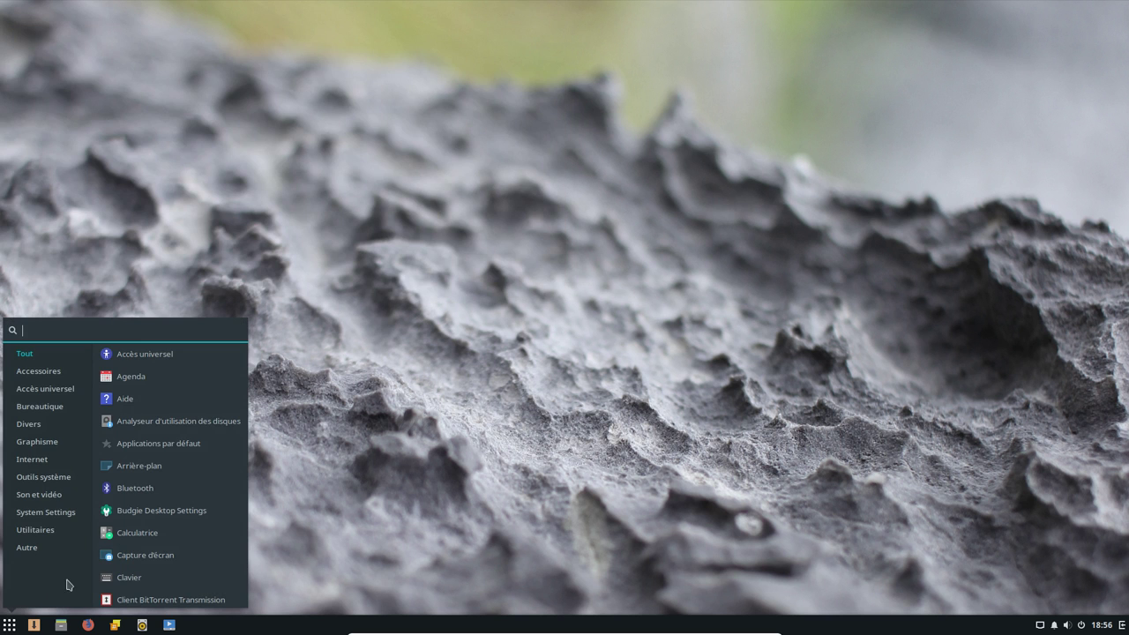
pyautogui.click(59, 516)
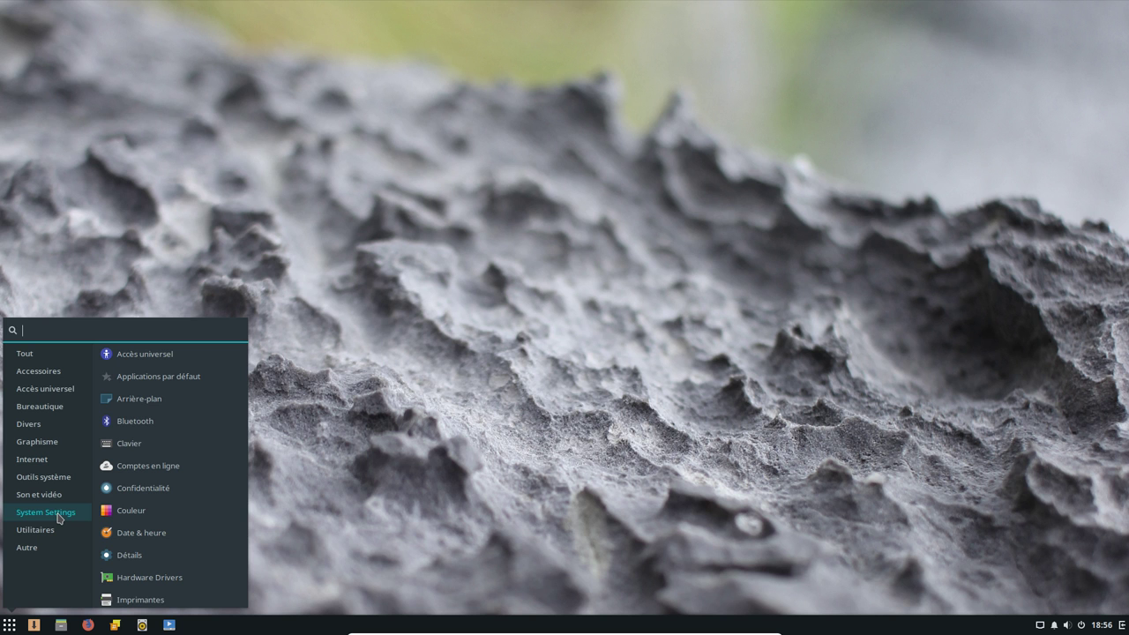
pyautogui.click(148, 558)
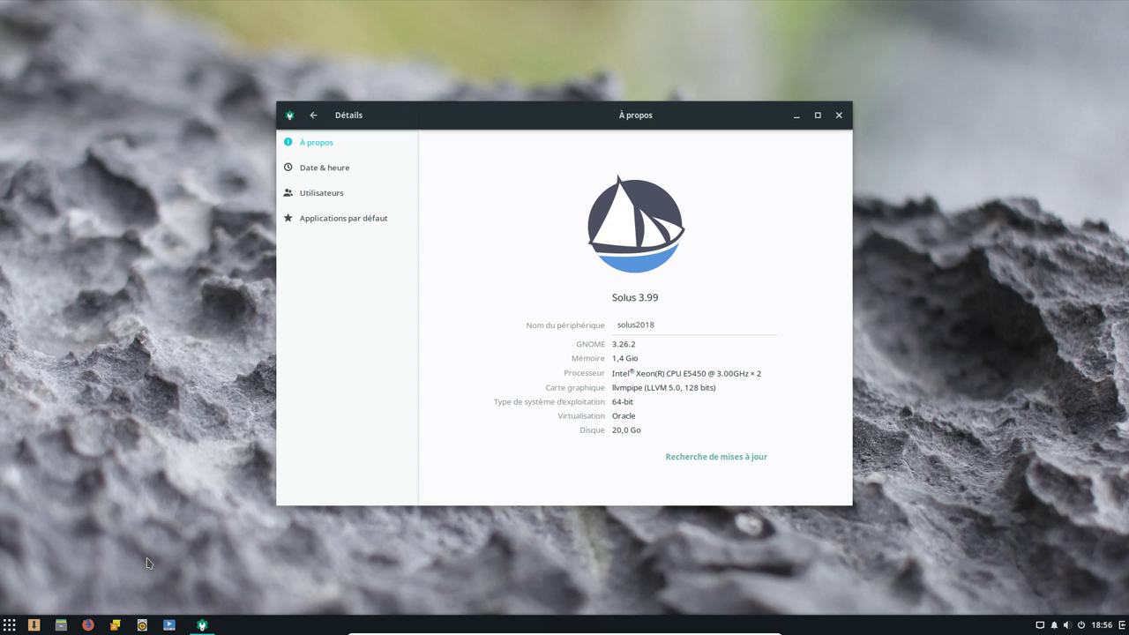
pyautogui.click(337, 172)
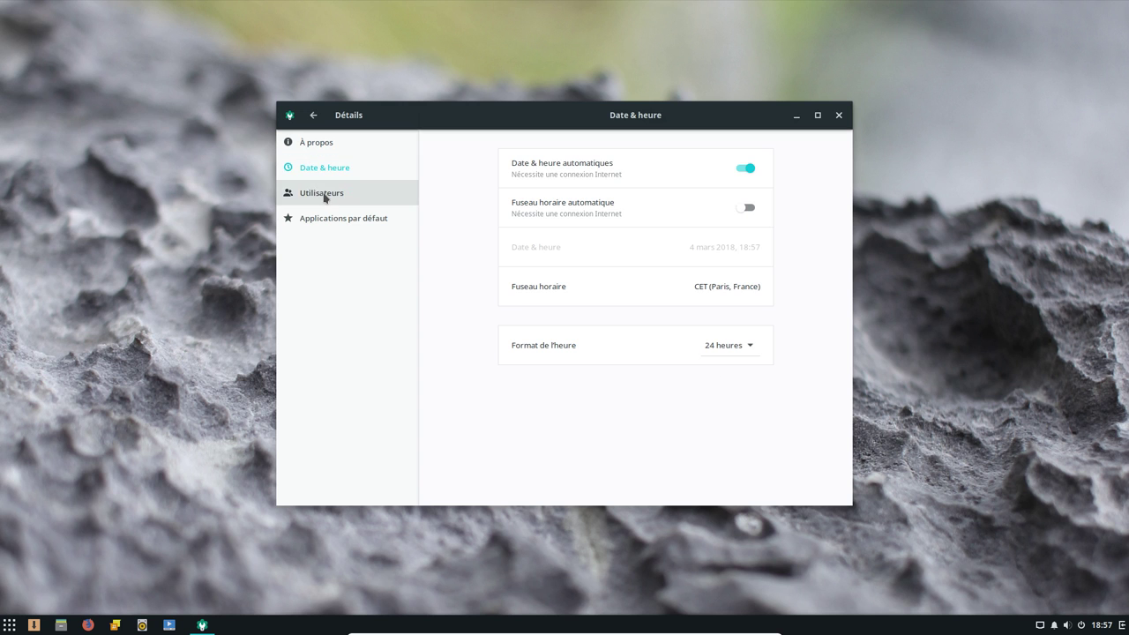
pyautogui.click(325, 198)
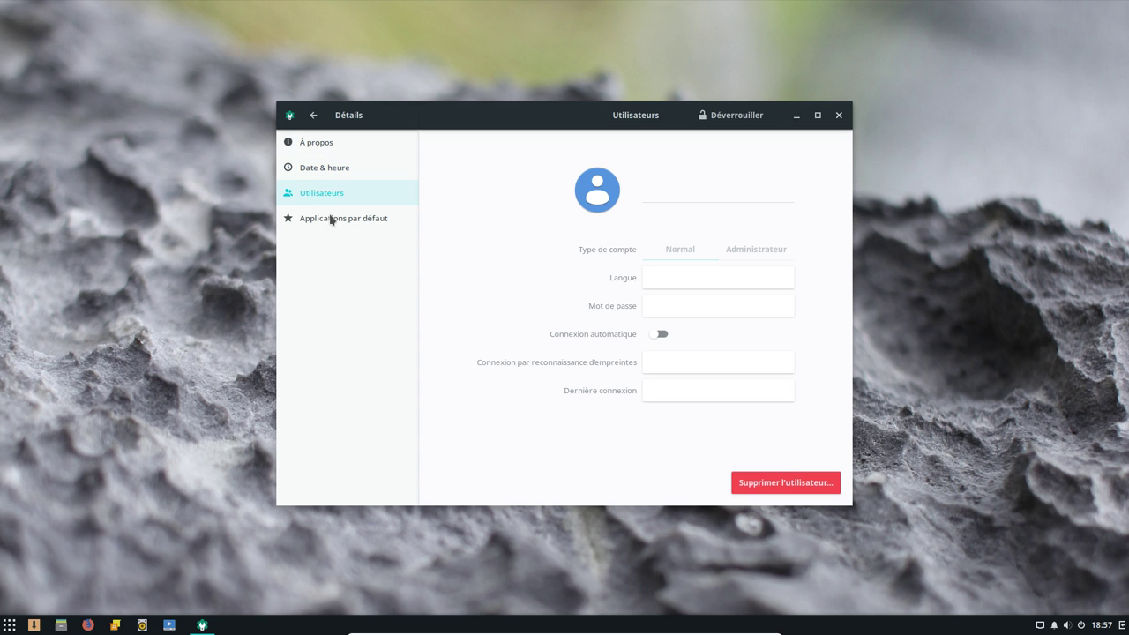
pyautogui.click(331, 221)
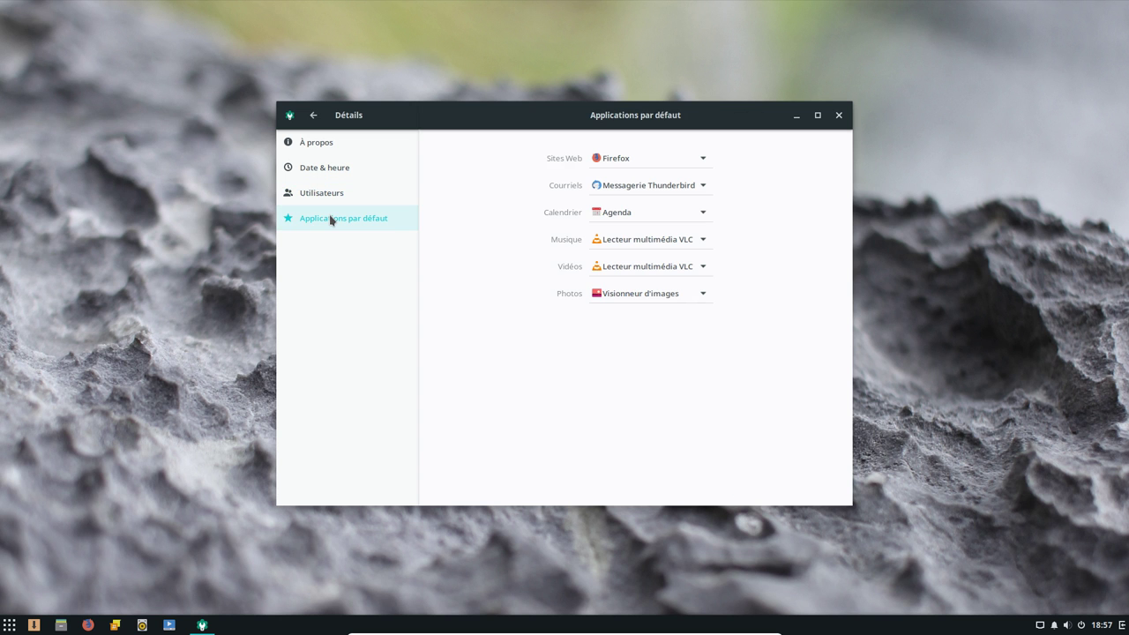
pyautogui.click(314, 117)
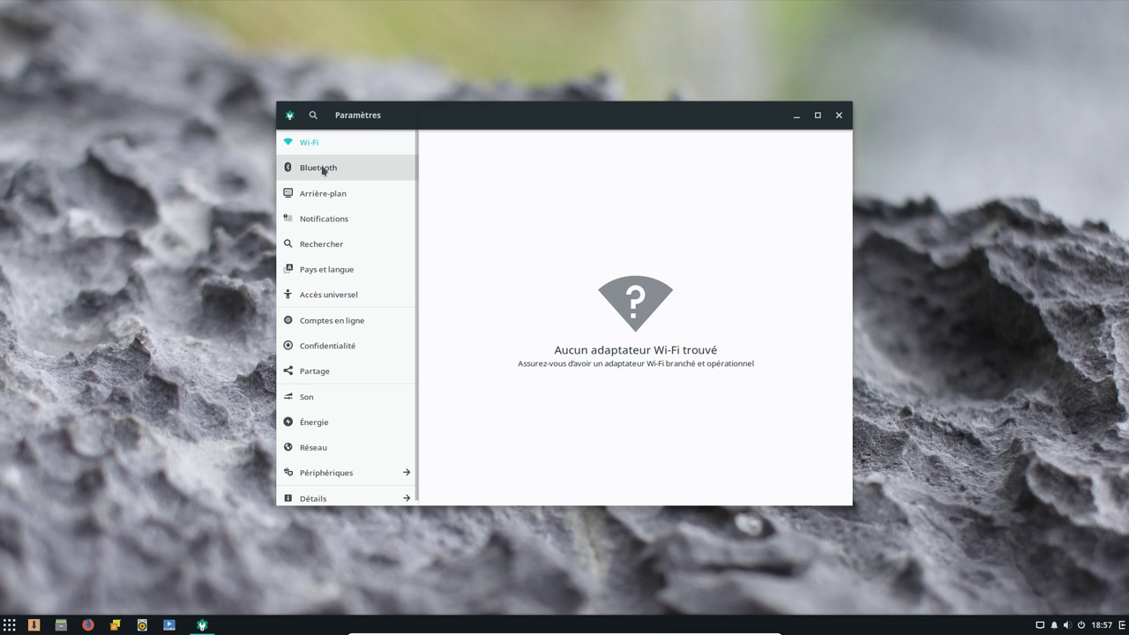
# View the Bluetooth, background, notifications, search, region, Accès universel and Comptes en ligne pages
pyautogui.click(323, 169)
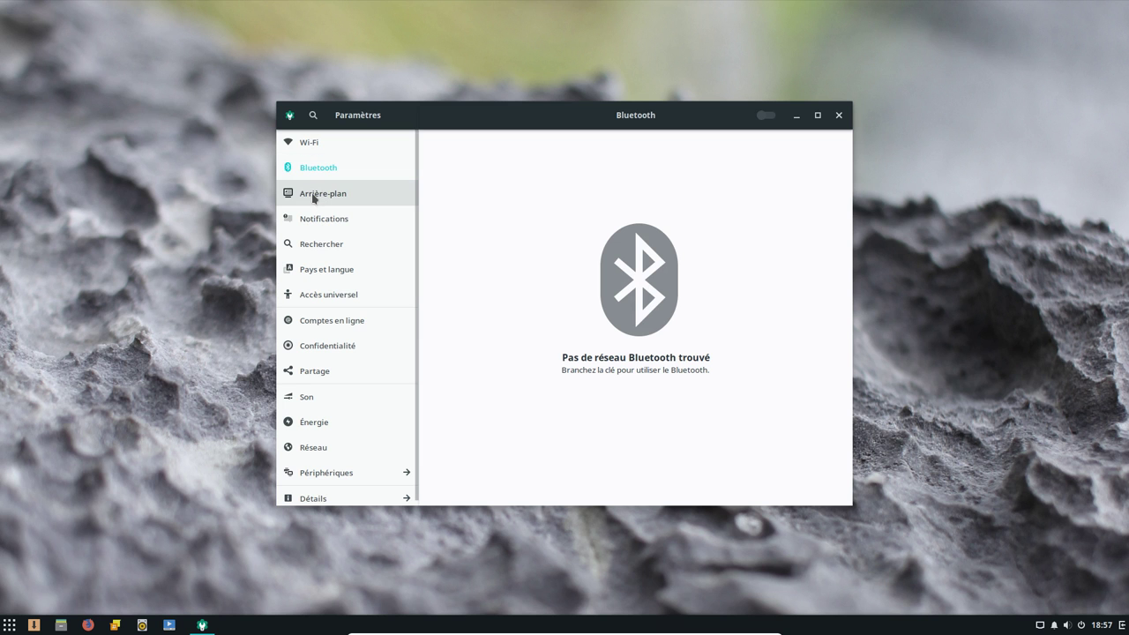
pyautogui.click(313, 196)
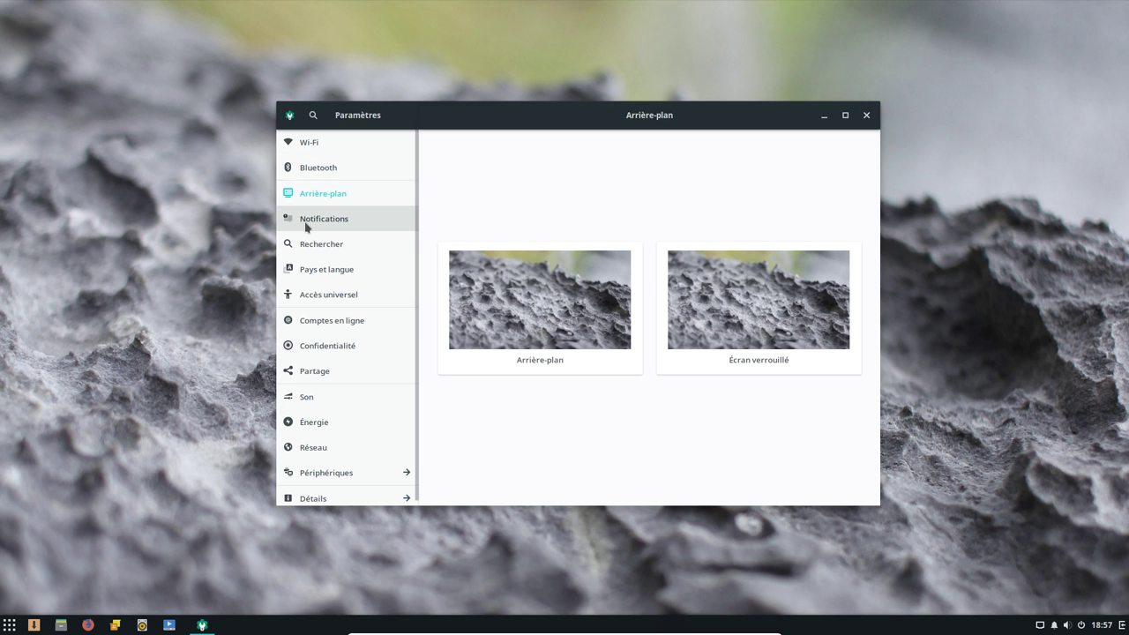
pyautogui.click(307, 228)
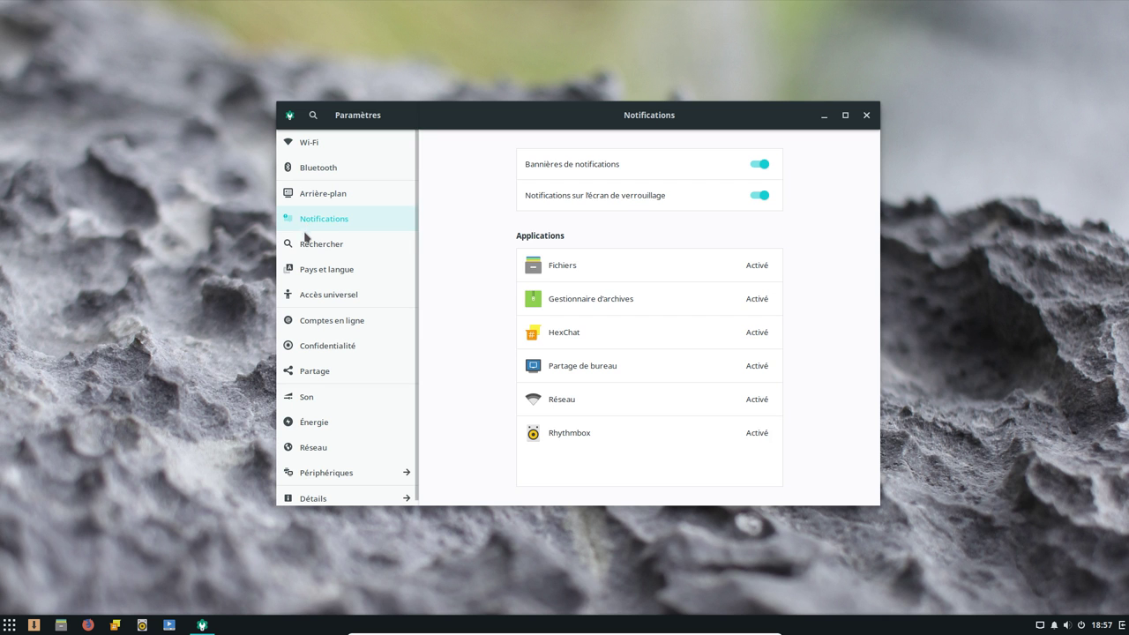
pyautogui.click(301, 247)
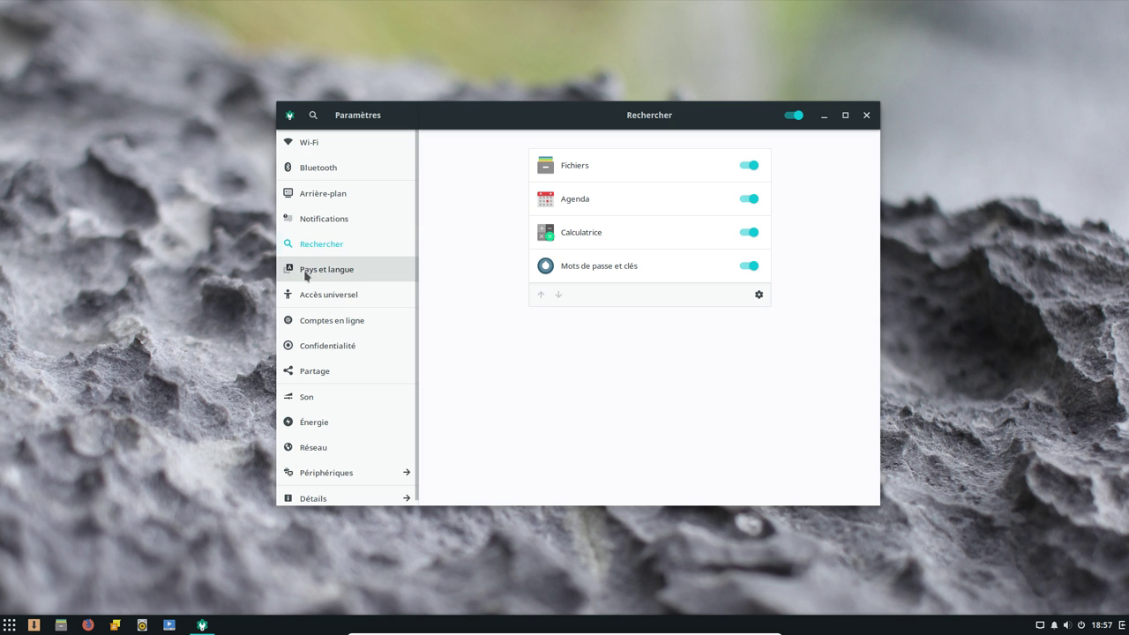
pyautogui.click(308, 279)
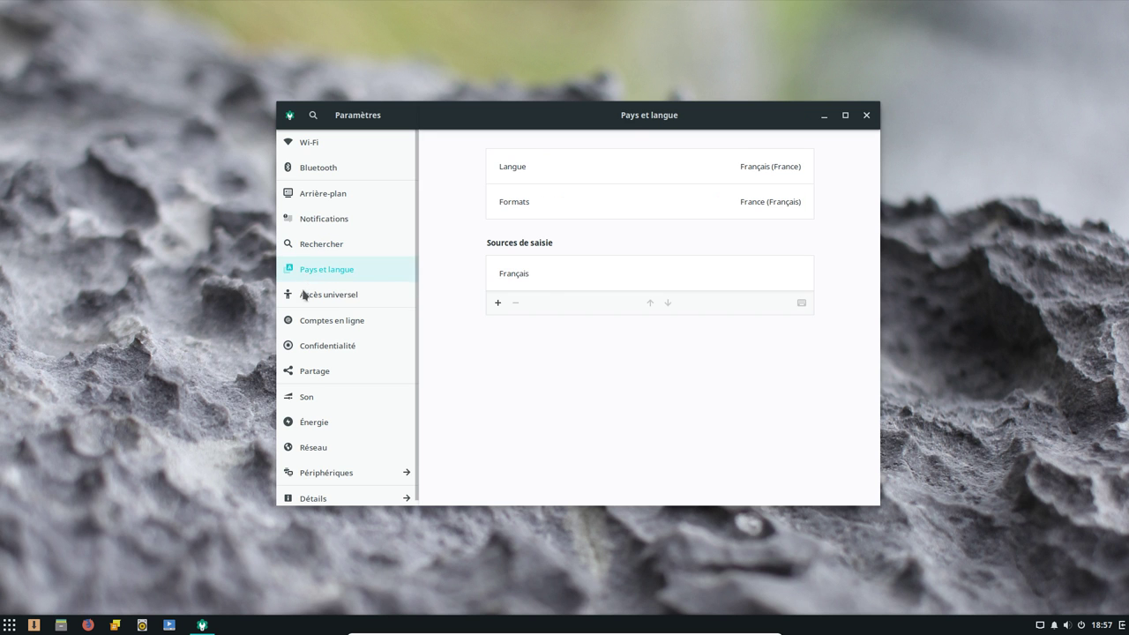
pyautogui.click(307, 299)
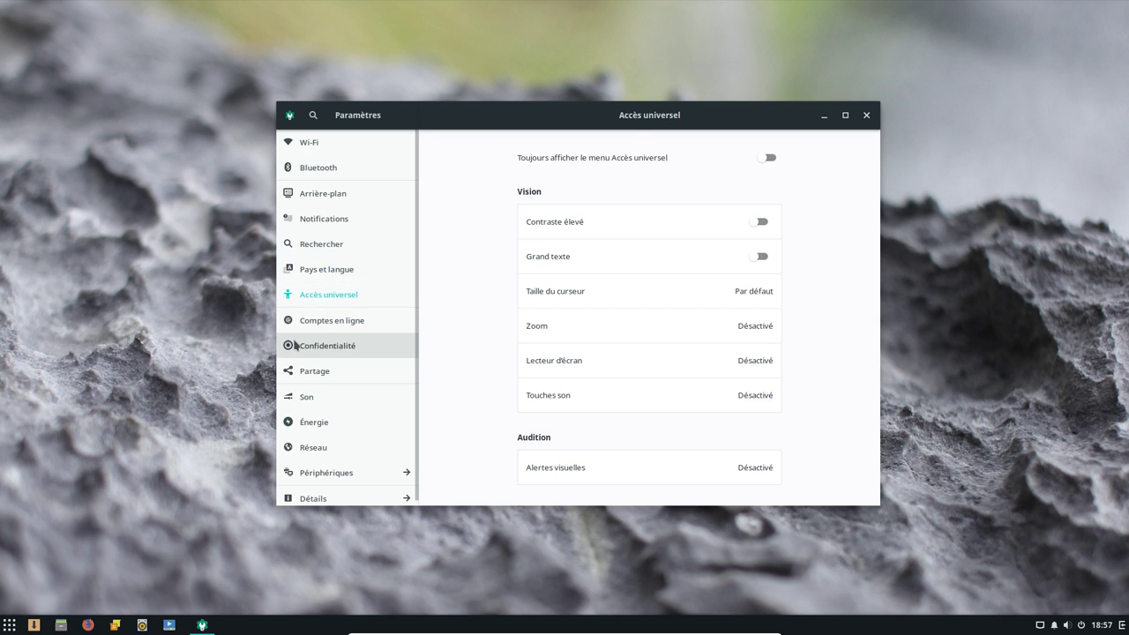
pyautogui.click(304, 322)
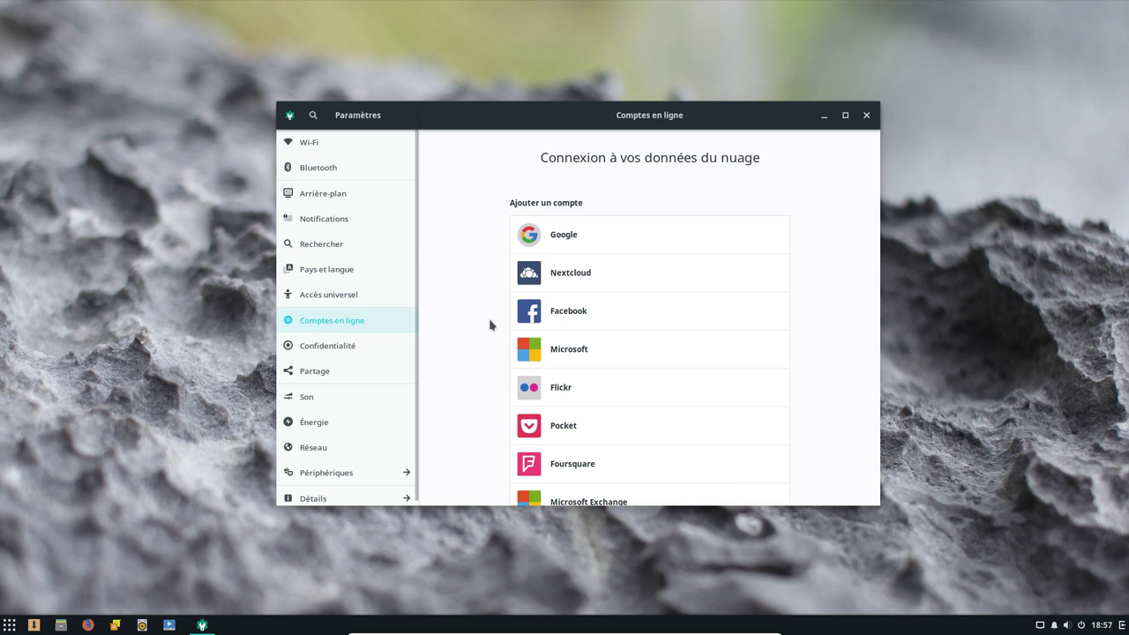
# View the Confidentialité, Partage, Son, Énergie, Réseau and Périphériques pages
pyautogui.scroll(-2, 751, 404)
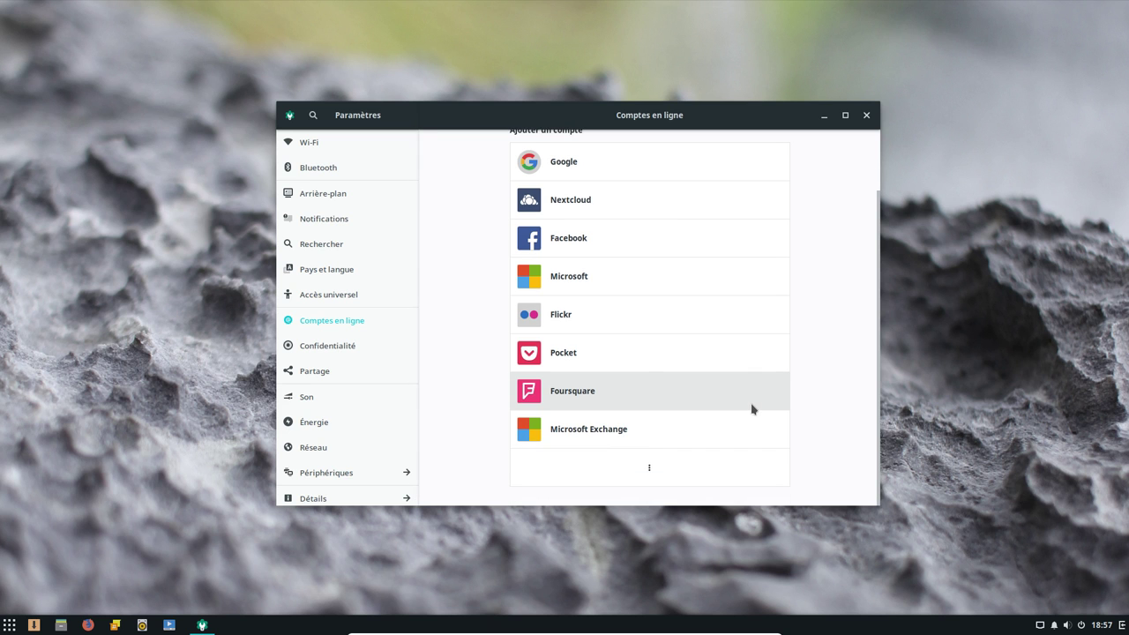
pyautogui.click(325, 346)
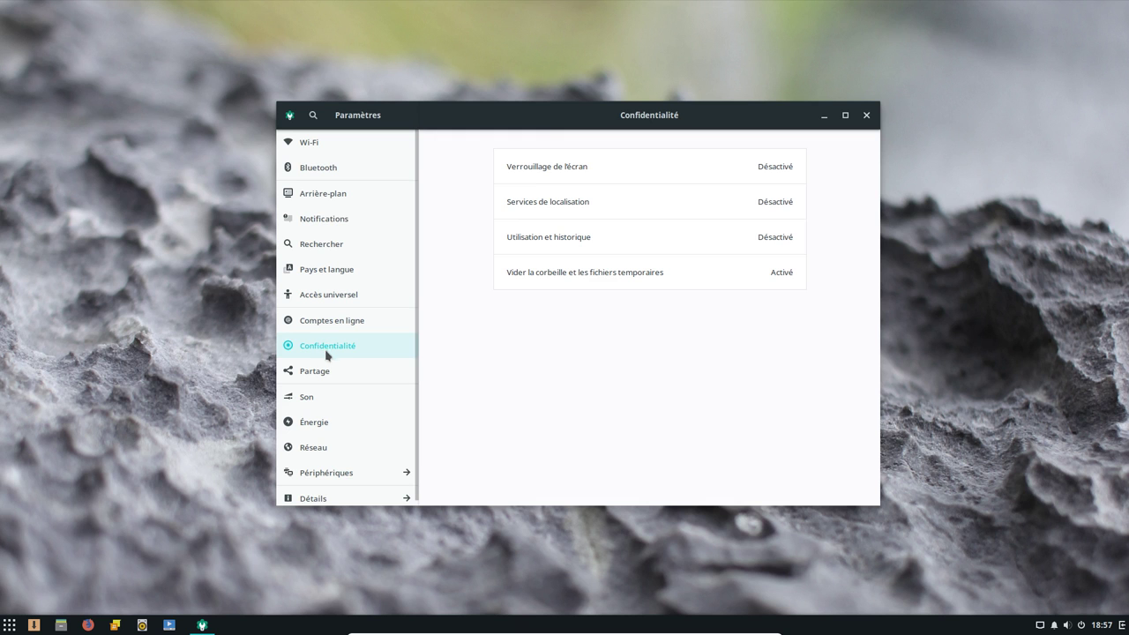
pyautogui.click(317, 374)
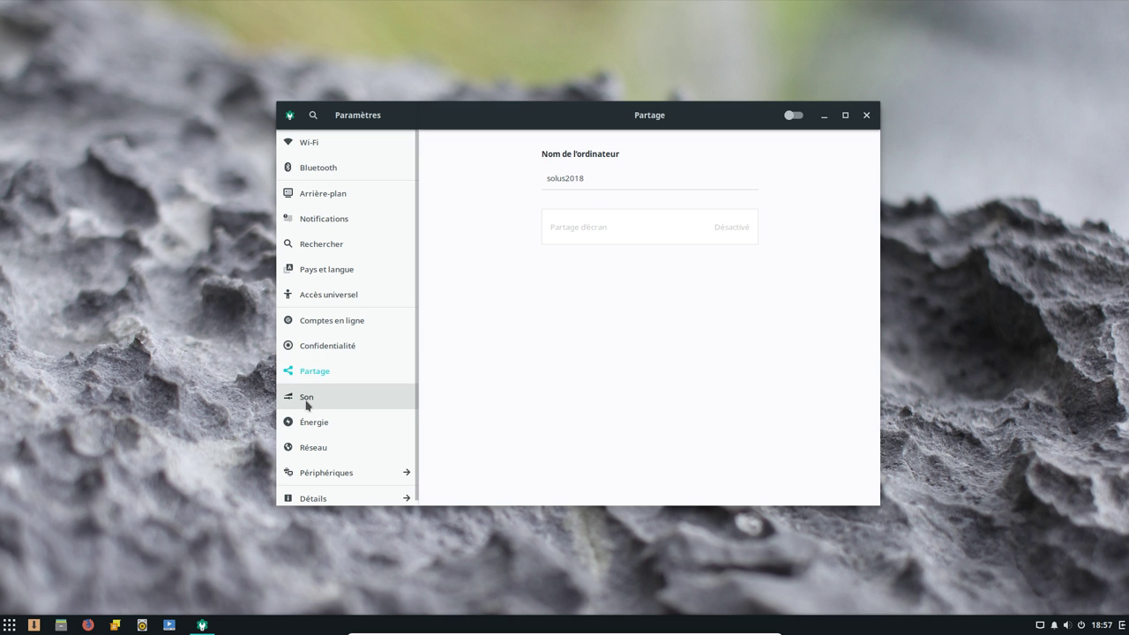
pyautogui.click(308, 402)
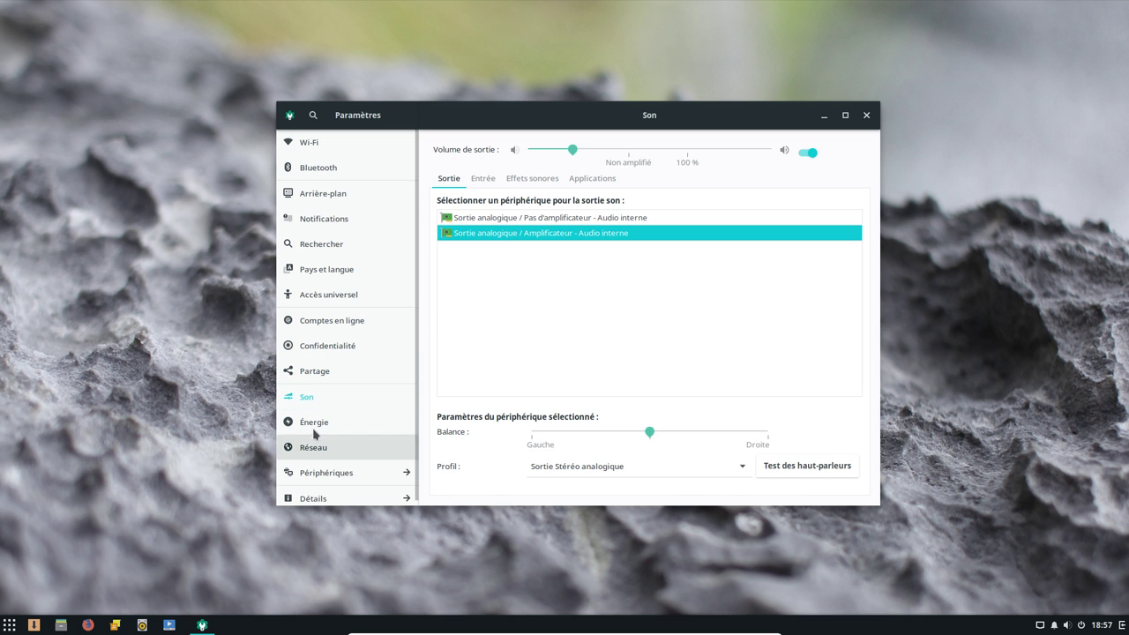
pyautogui.click(314, 423)
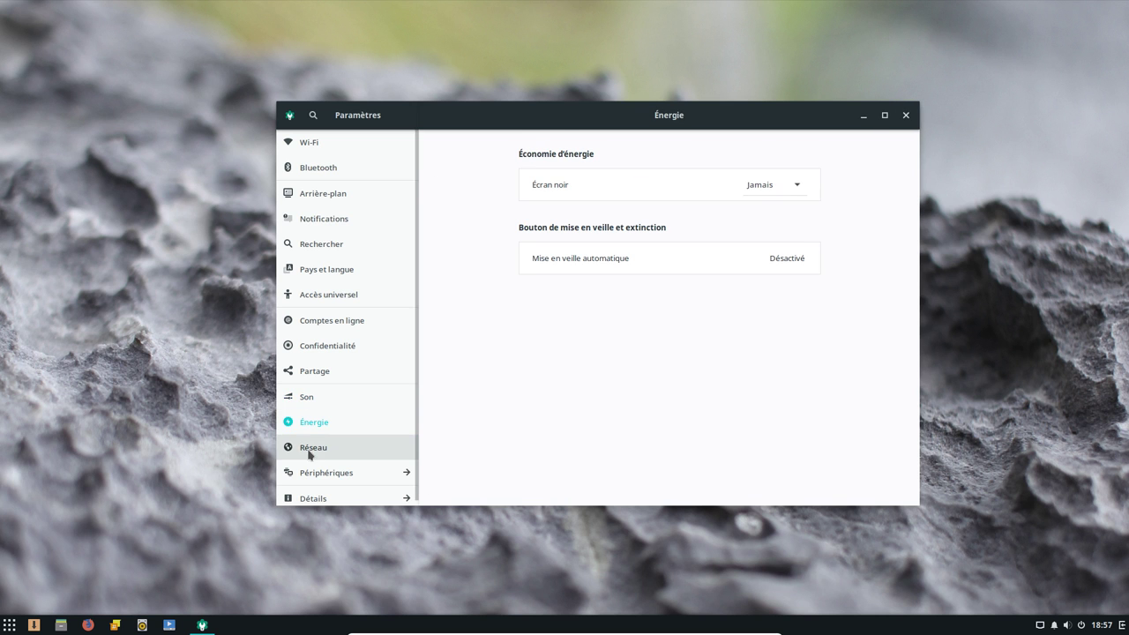
pyautogui.click(314, 451)
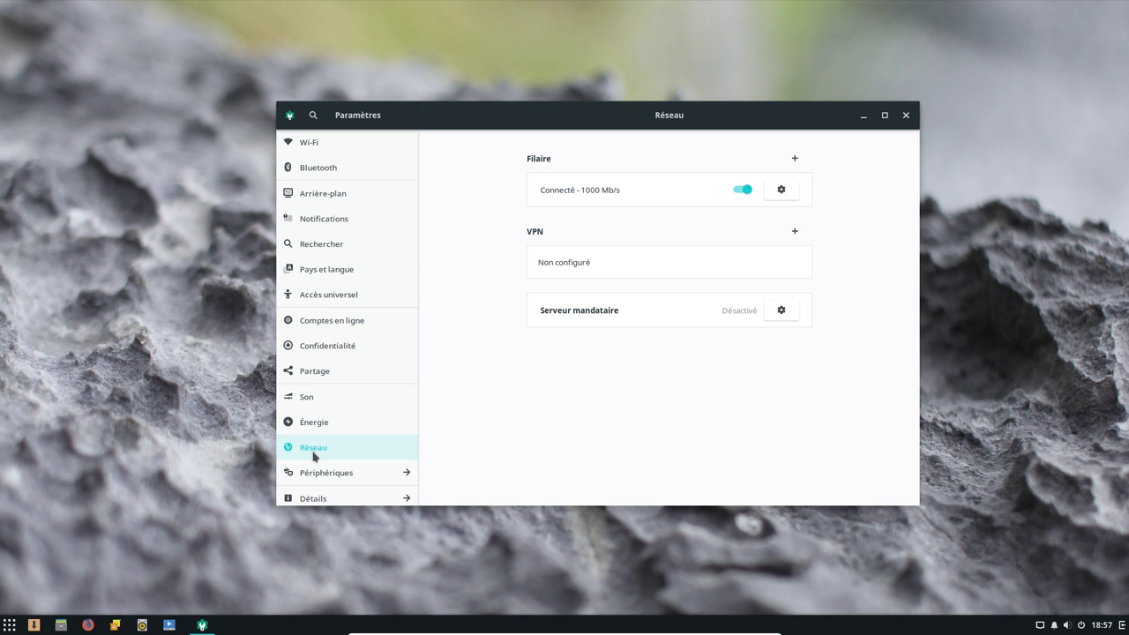
pyautogui.scroll(-1, 353, 432)
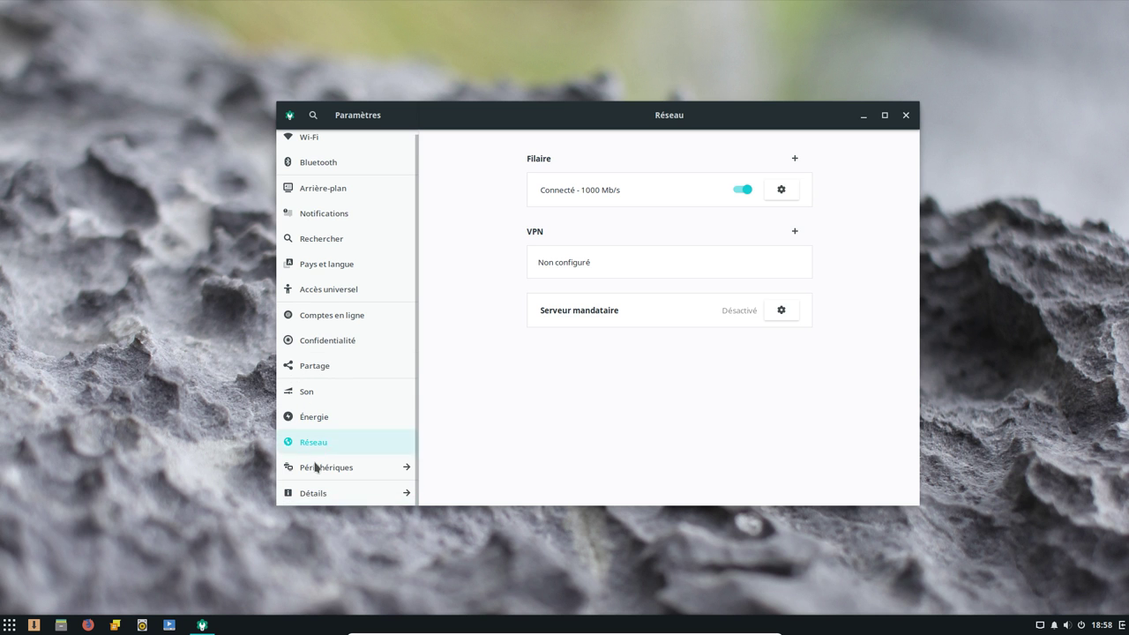
pyautogui.click(315, 470)
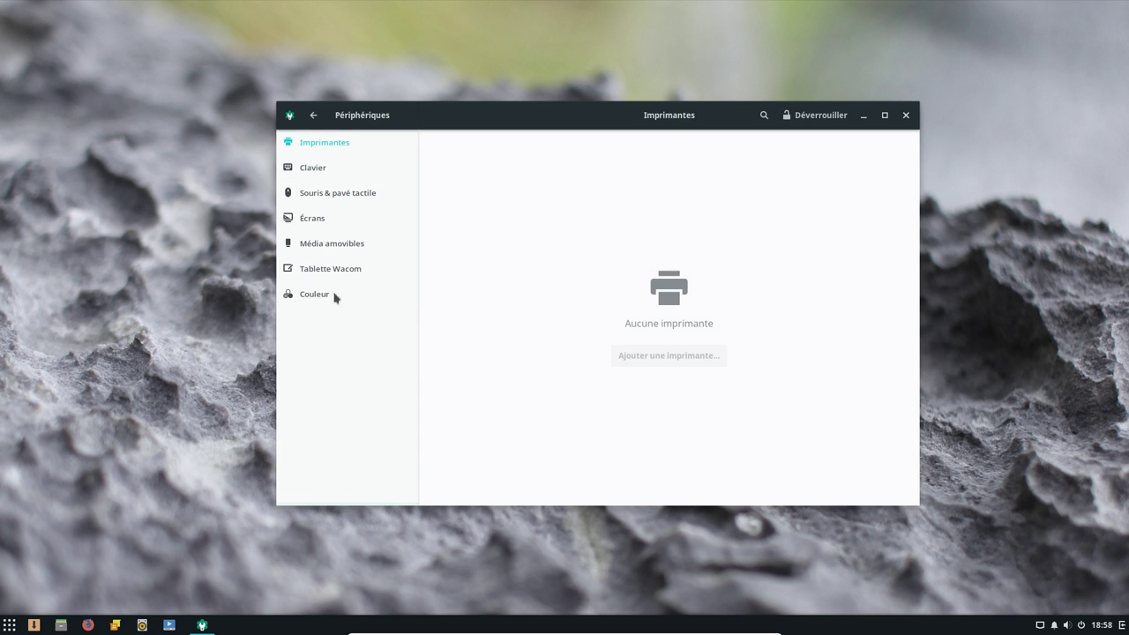
# Review Clavier, Souris and Écrans, leaving the resolution at 1920 × 1080
pyautogui.click(319, 173)
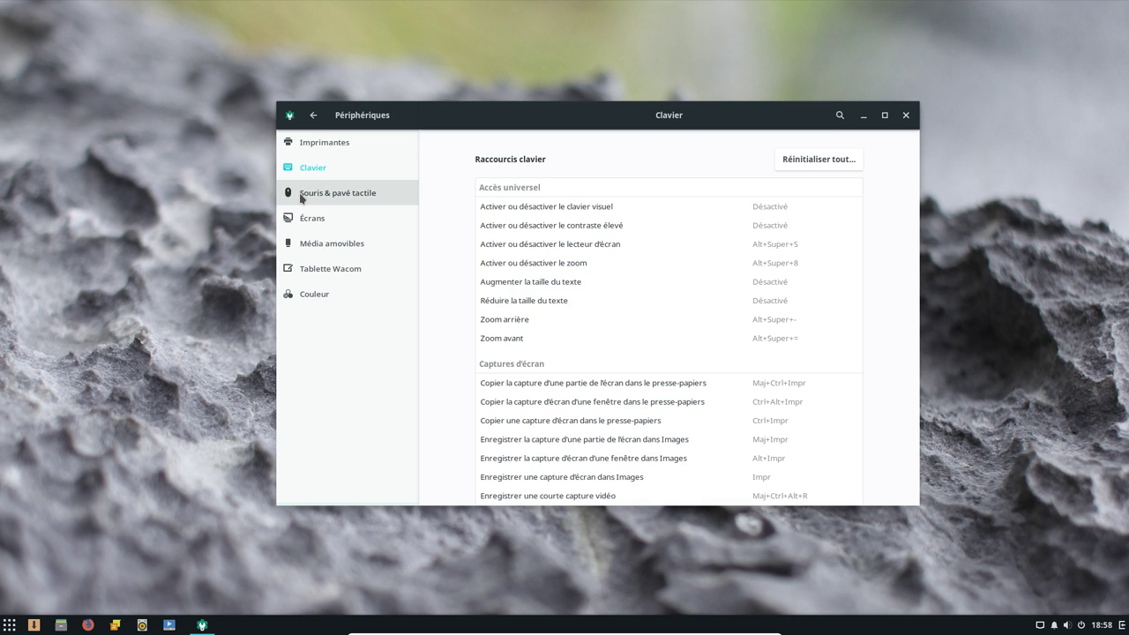
pyautogui.click(300, 198)
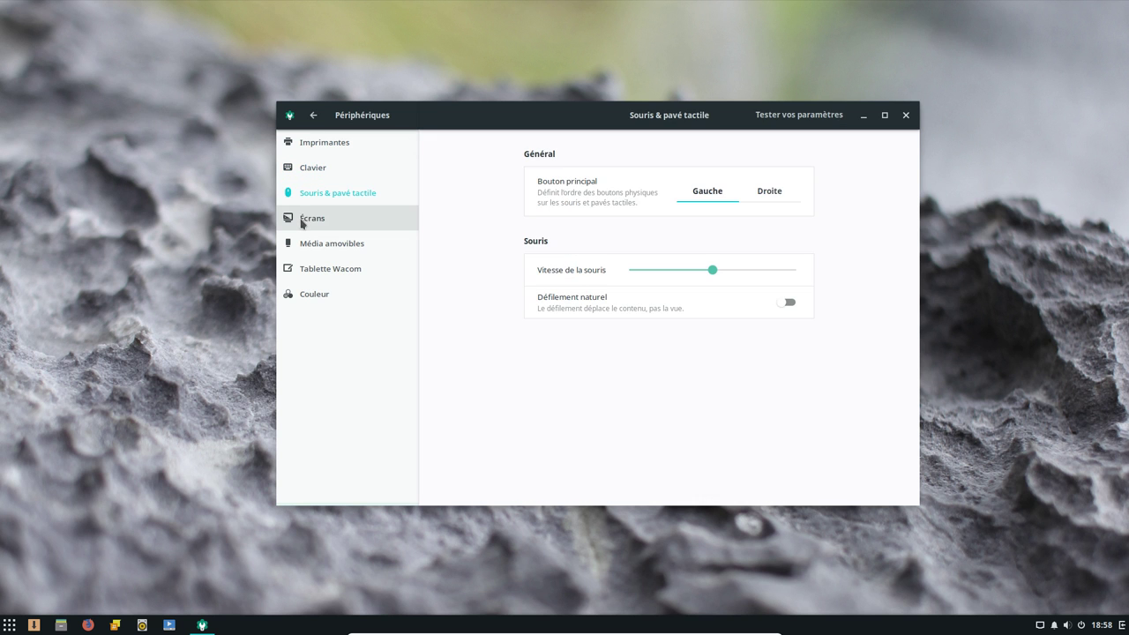
pyautogui.click(301, 223)
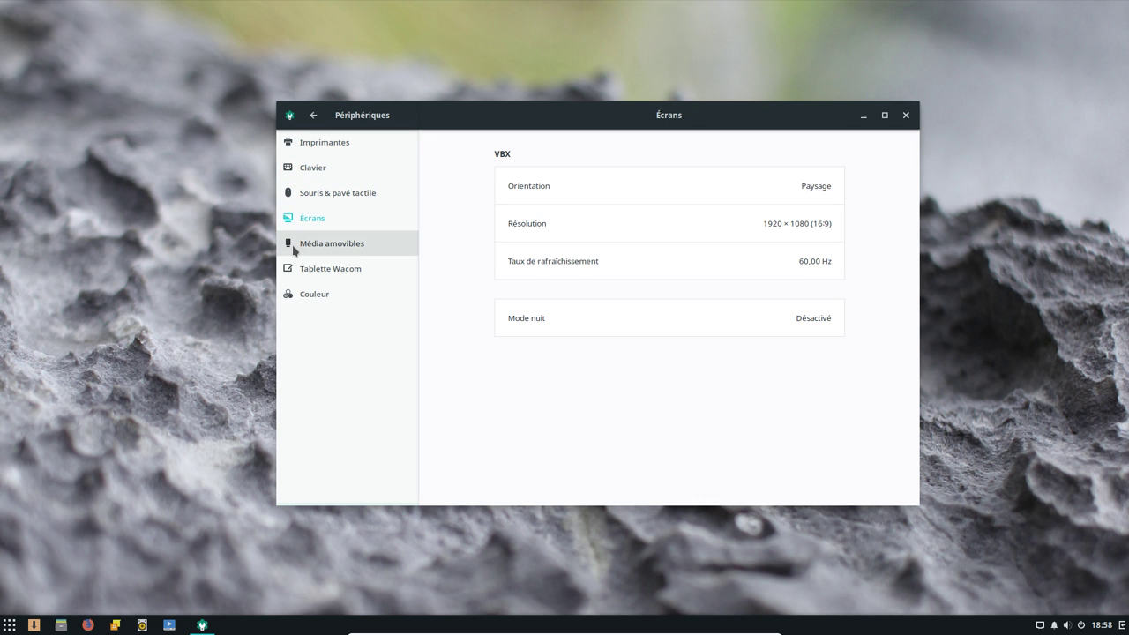
pyautogui.click(594, 227)
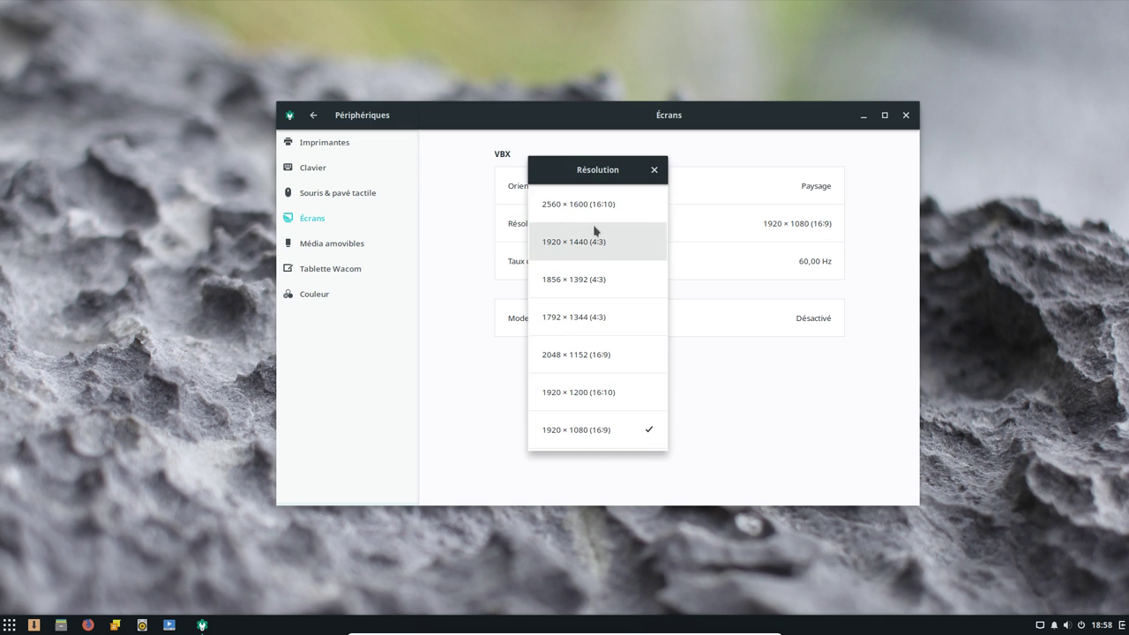
pyautogui.click(653, 170)
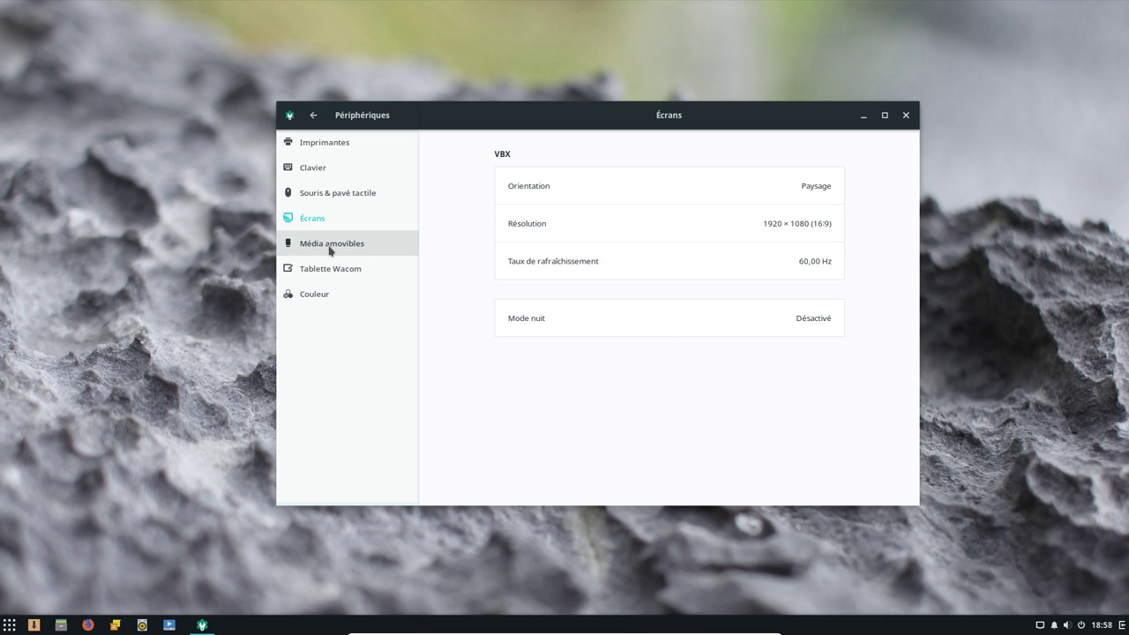
# Review Média amovibles, Tablette Wacom and Couleur, then return to the main settings list
pyautogui.click(330, 250)
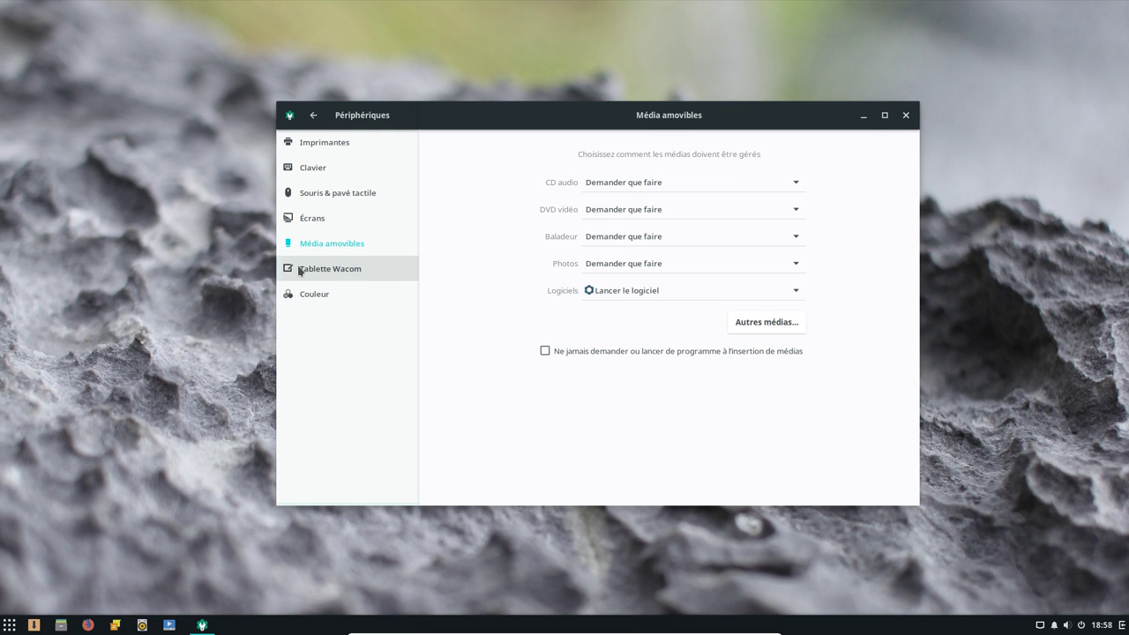
pyautogui.click(299, 271)
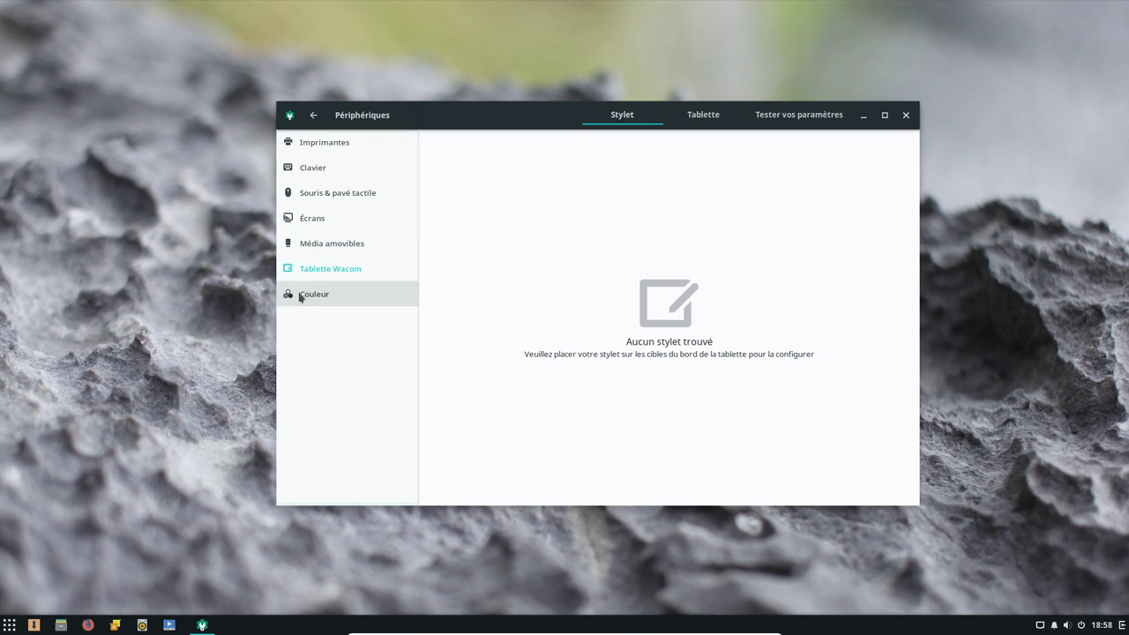
pyautogui.click(292, 303)
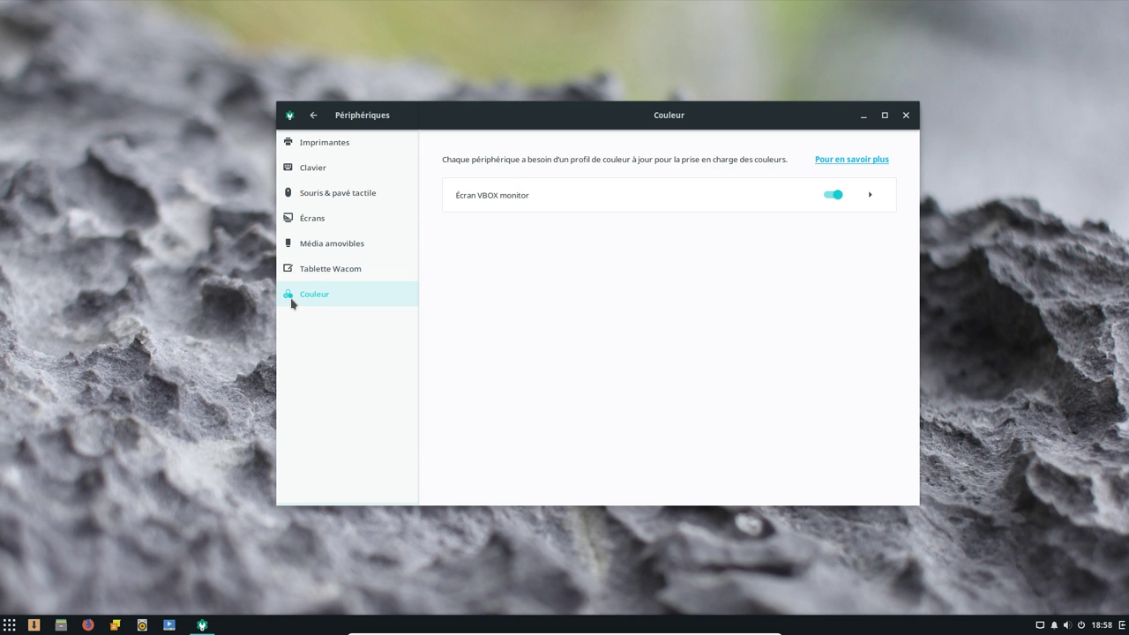
pyautogui.click(311, 115)
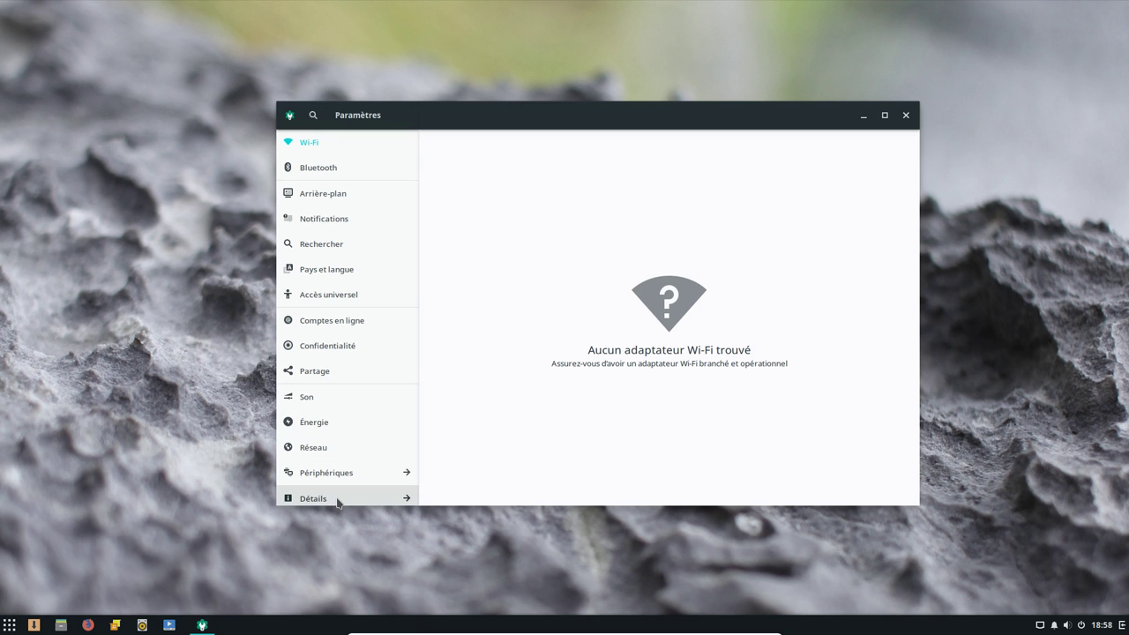
# From the À propos details, run an update check so Logithèque reports the software is up to date
pyautogui.click(338, 499)
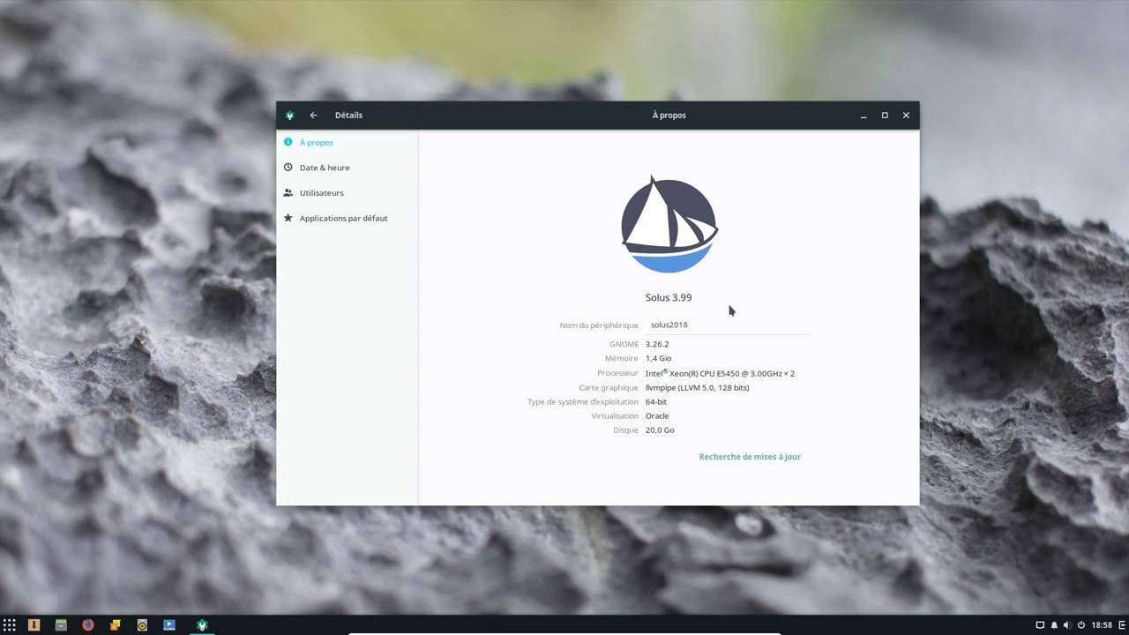
pyautogui.click(718, 457)
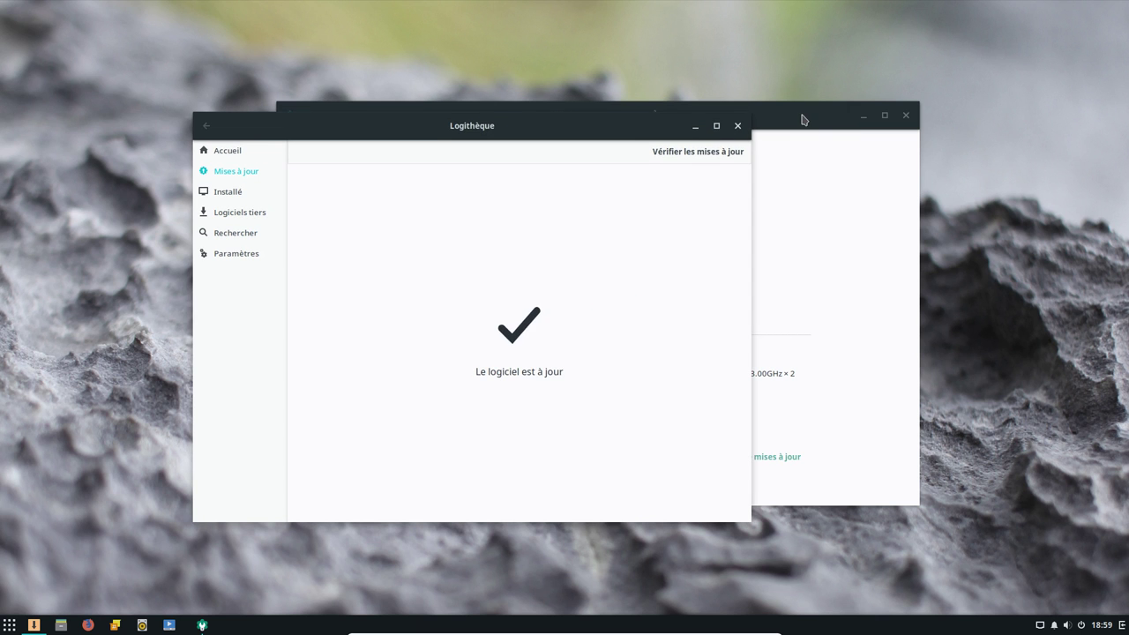
# Close the À propos window and browse Logithèque's Accueil, Mises à jour and Installé pages
pyautogui.click(802, 118)
pyautogui.click(905, 114)
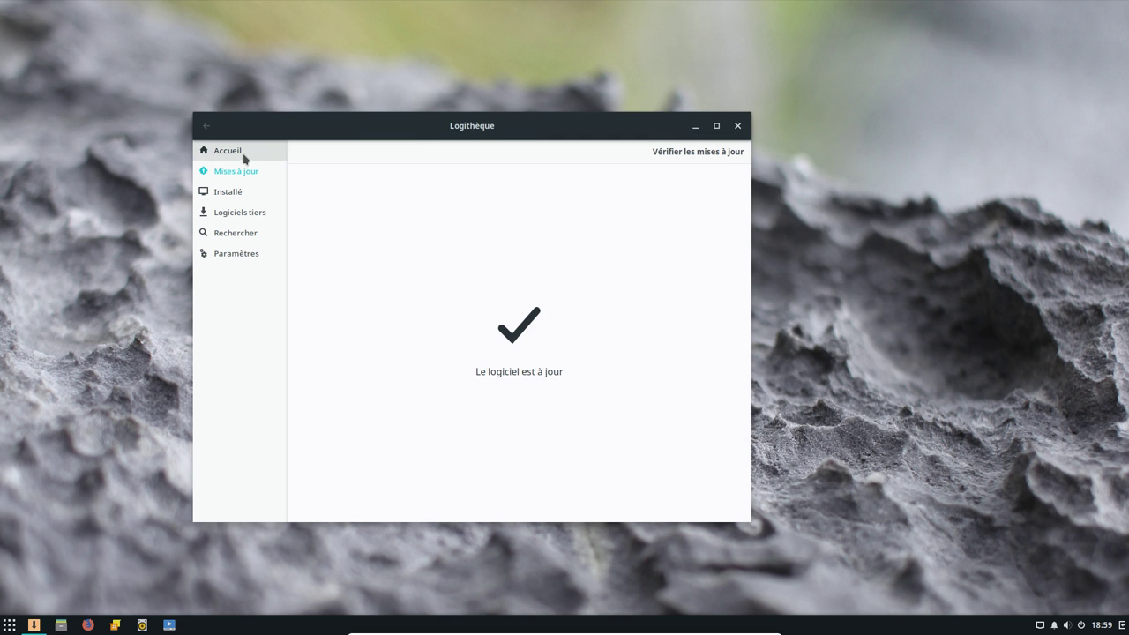
pyautogui.click(238, 159)
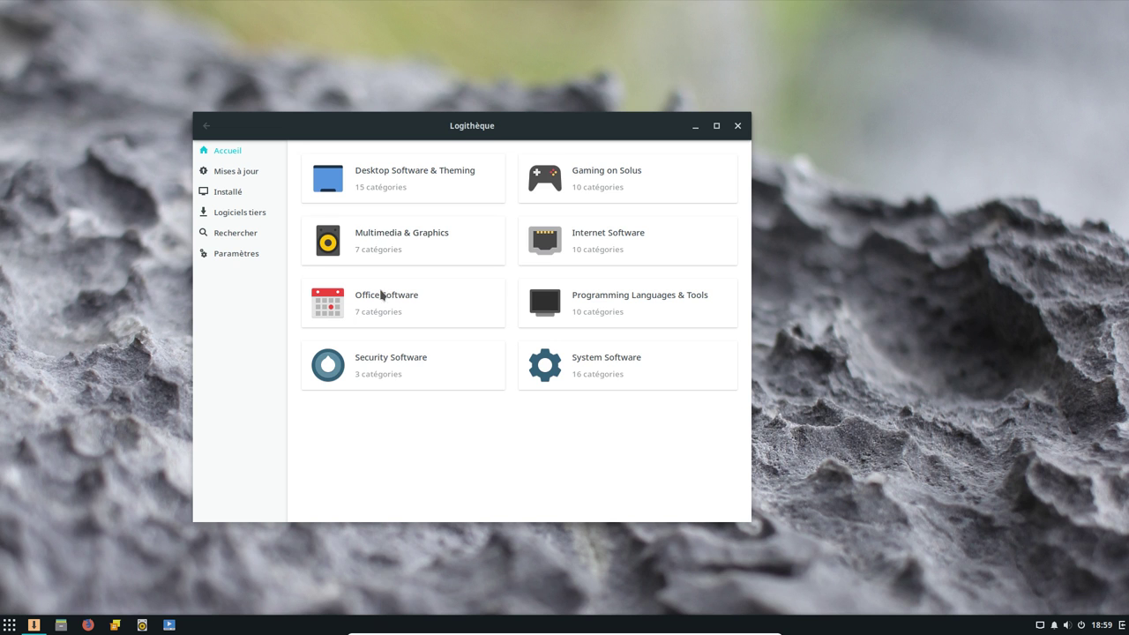
pyautogui.click(254, 183)
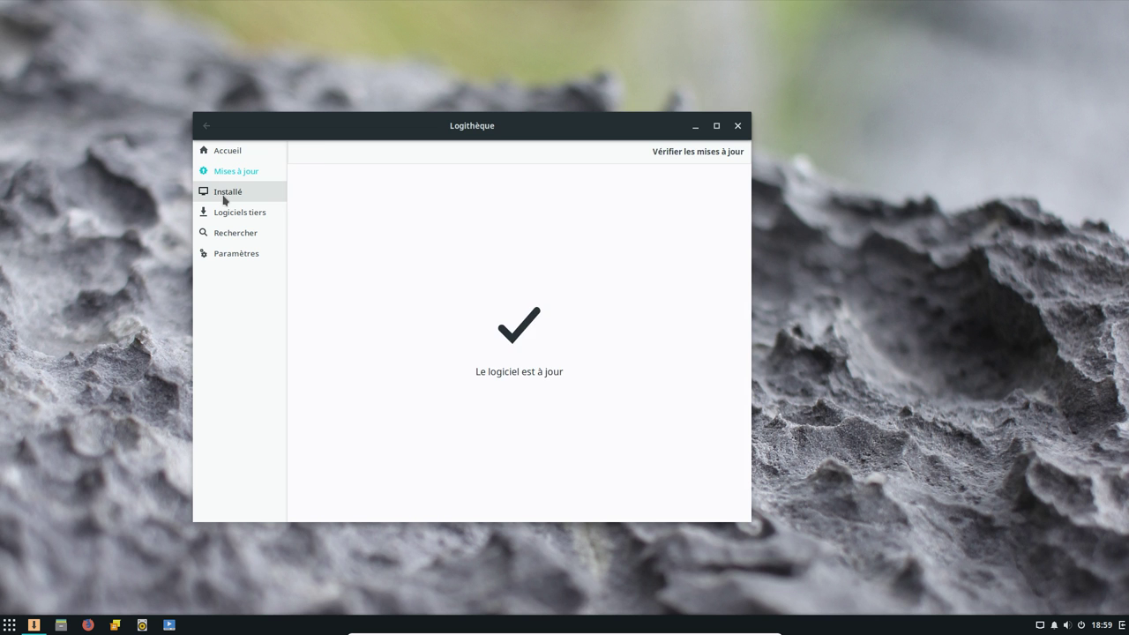
pyautogui.click(225, 199)
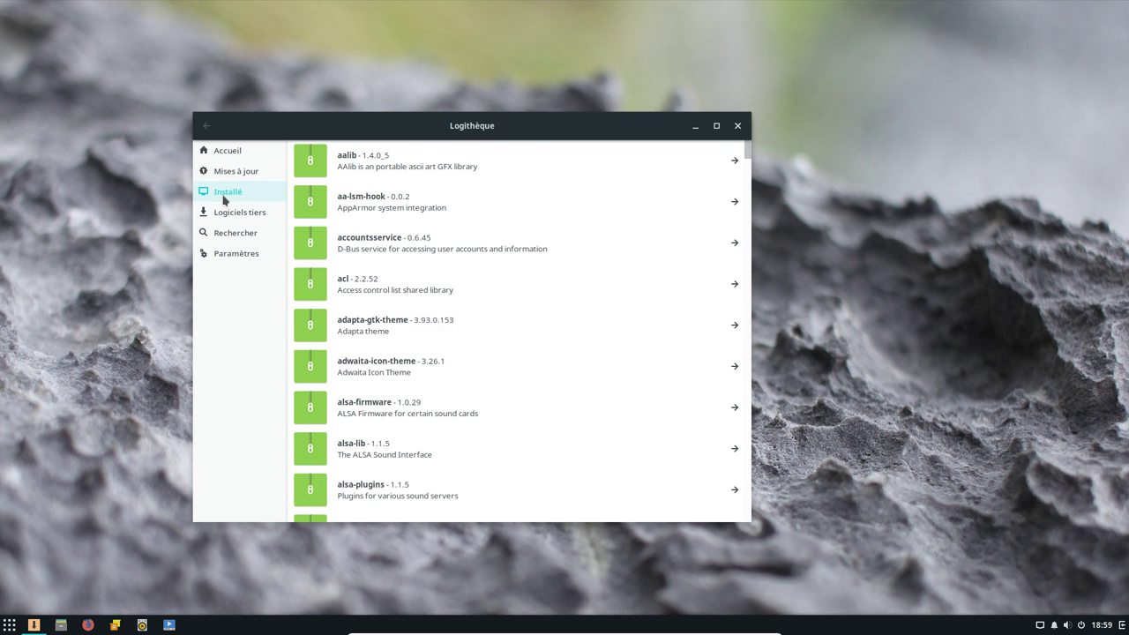
# Browse the Logiciels tiers list, from Android Studio to WPS Office Suite
pyautogui.click(239, 216)
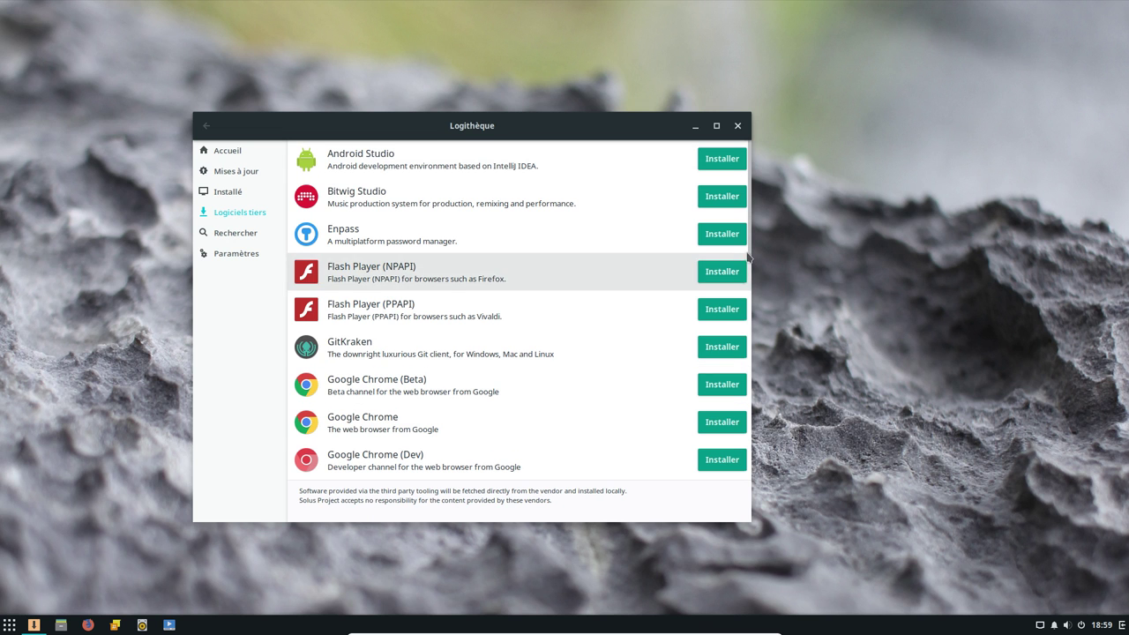
pyautogui.scroll(-1, 748, 281)
pyautogui.scroll(-5, 747, 280)
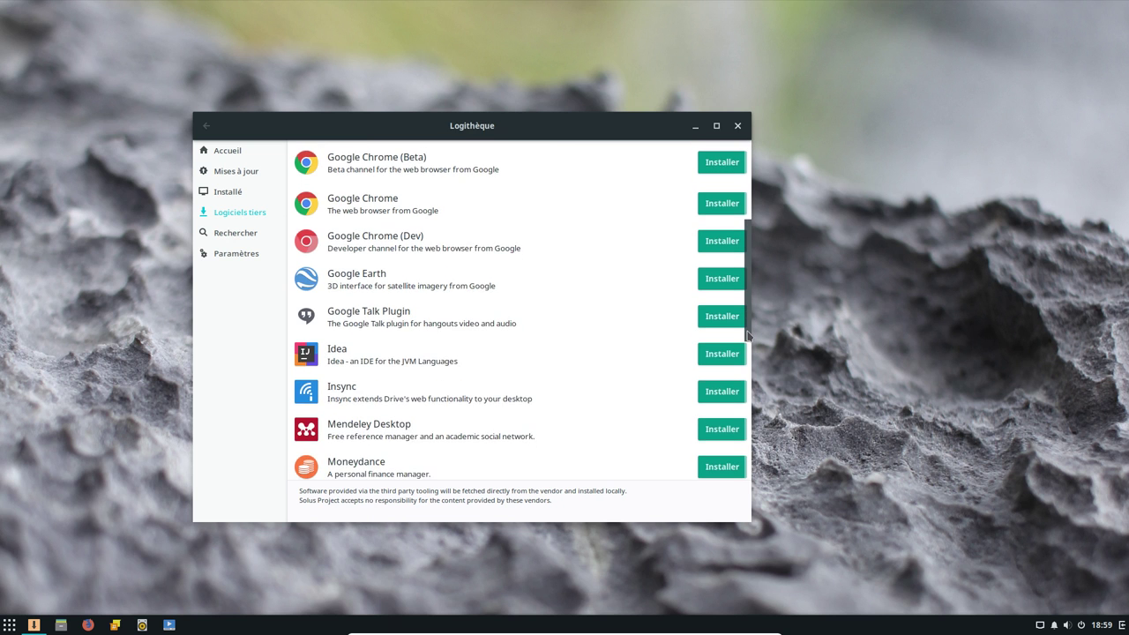
pyautogui.moveTo(748, 333); pyautogui.dragTo(730, 491)
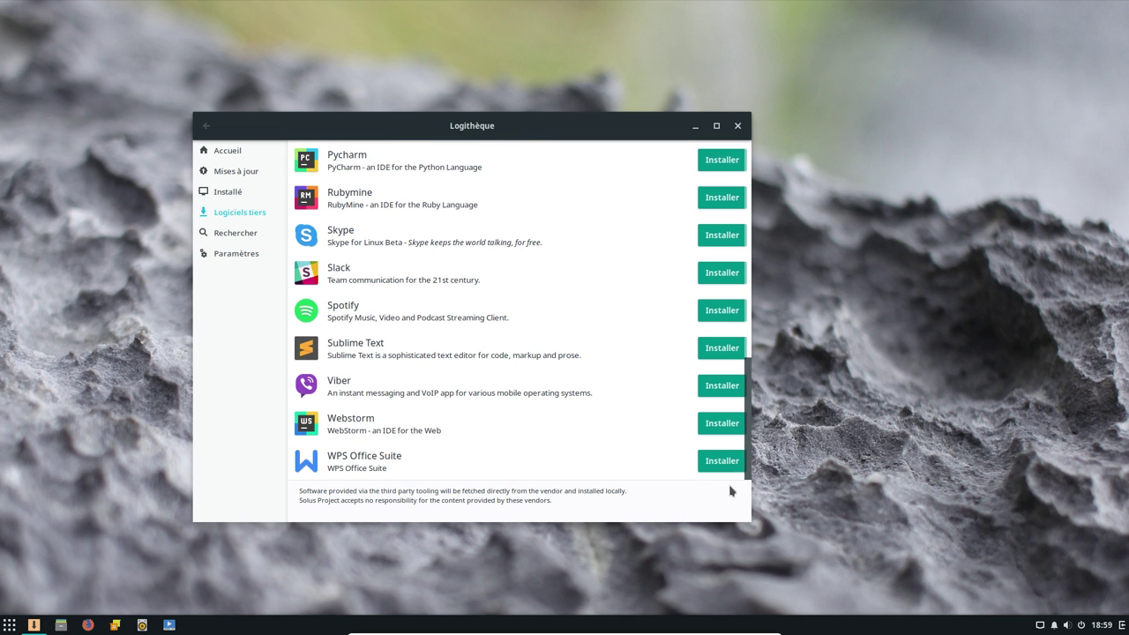
pyautogui.moveTo(737, 433); pyautogui.dragTo(721, 113)
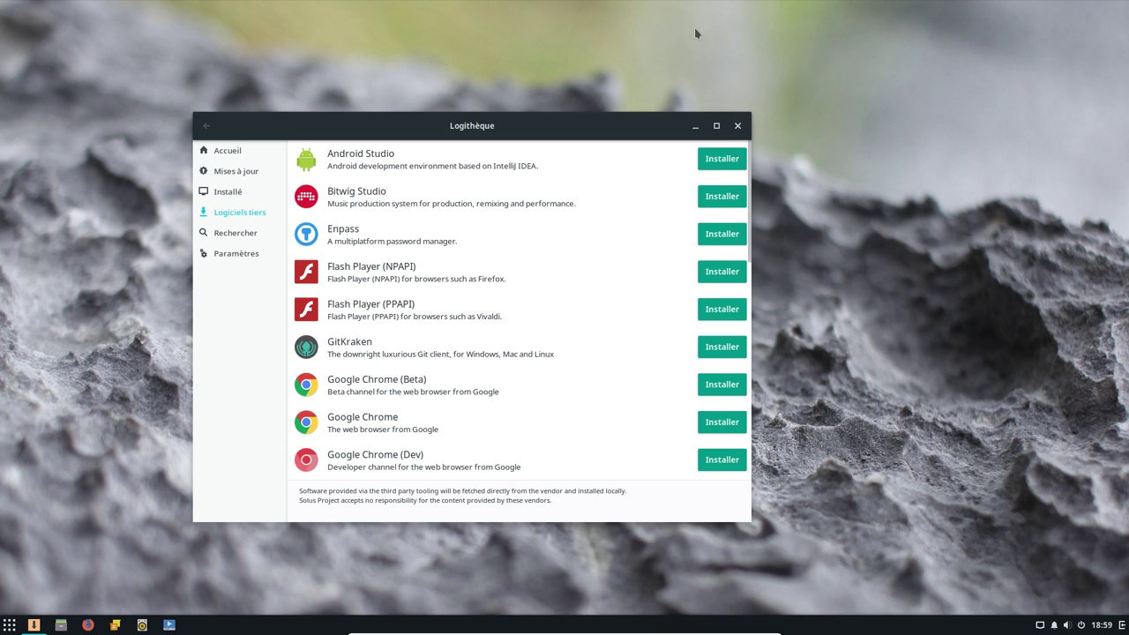
# Search Logithèque for vlc and read vlc's Historique changelog
pyautogui.click(212, 238)
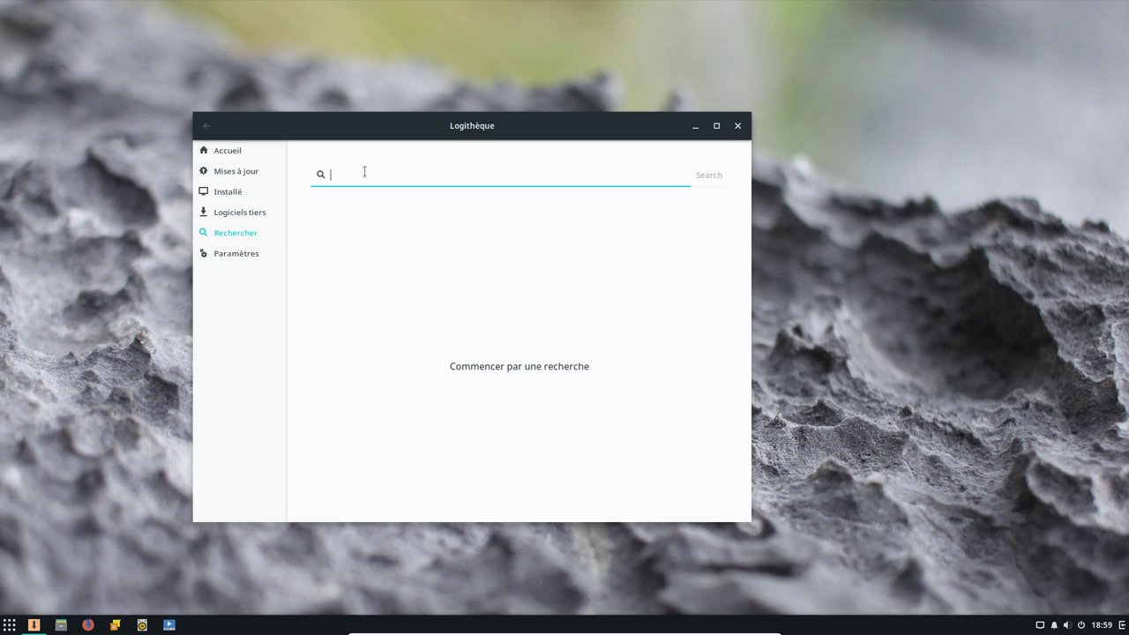
pyautogui.write('vlc')
pyautogui.press('Return')
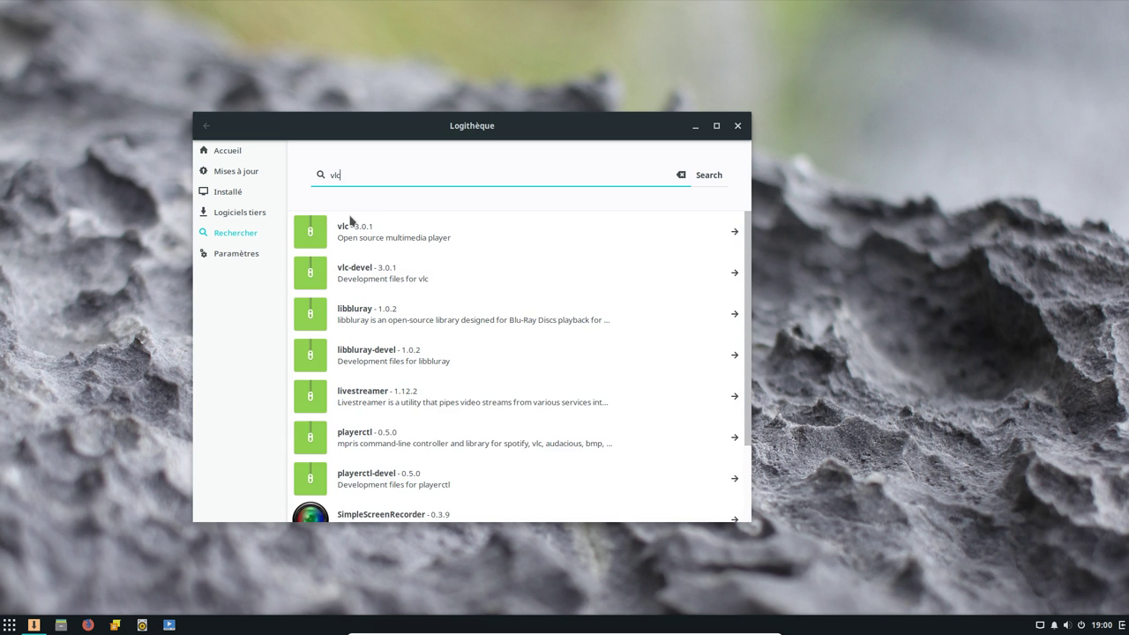
pyautogui.click(388, 241)
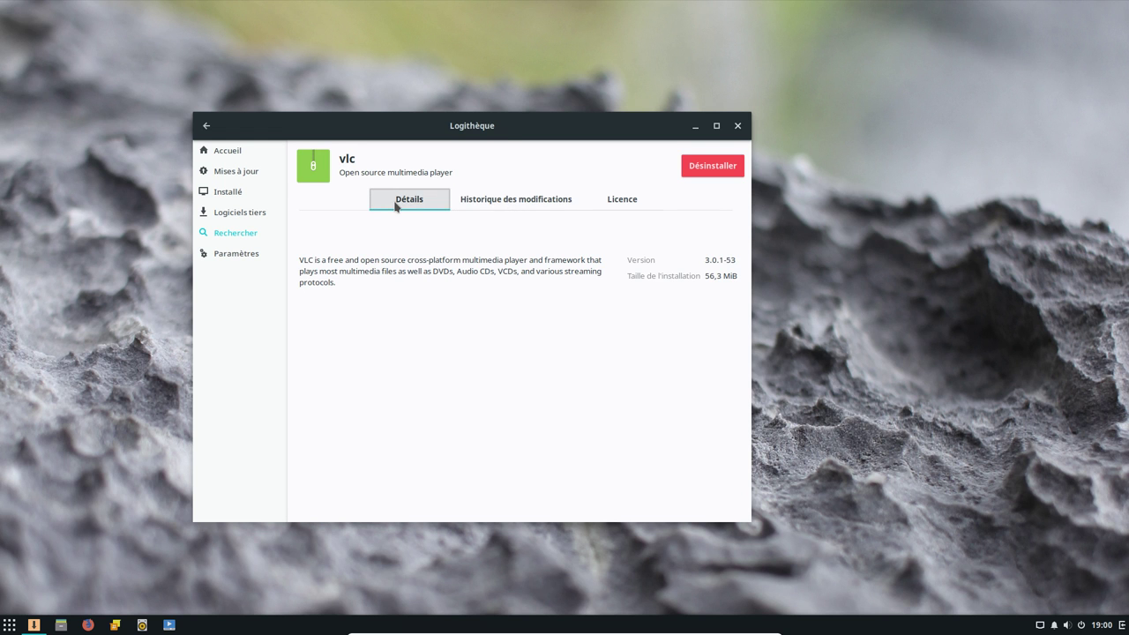
pyautogui.click(506, 201)
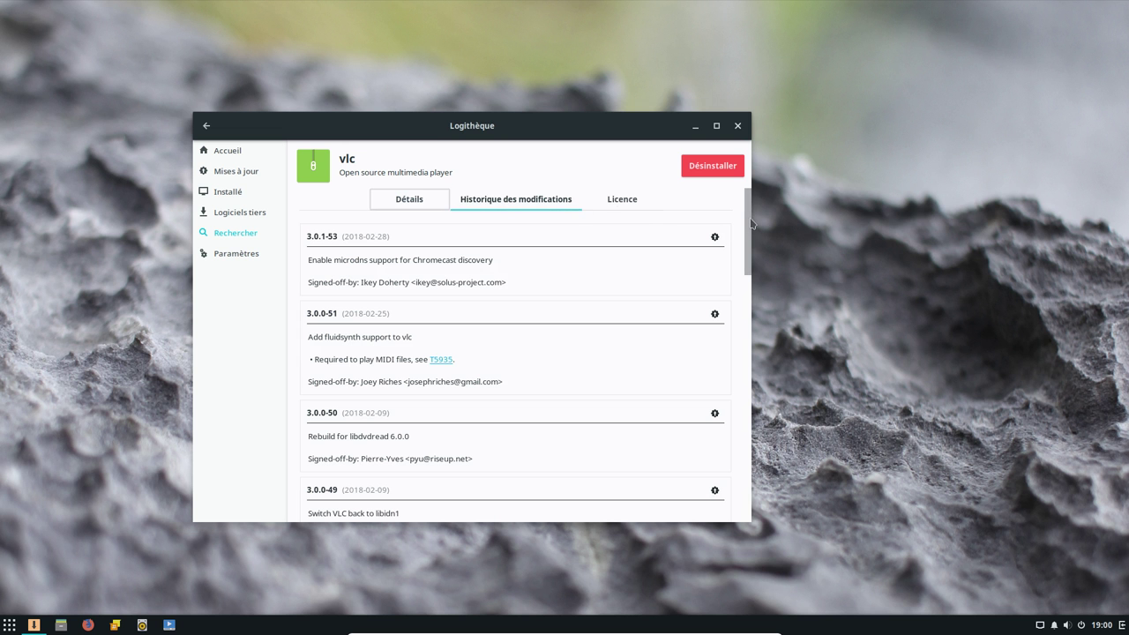
pyautogui.scroll(-8, 753, 223)
pyautogui.scroll(7, 735, 239)
pyautogui.scroll(-5, 730, 325)
pyautogui.scroll(6, 732, 309)
# Check vlc's Licence tab, revisit its changelog, and return to the vlc results
pyautogui.click(623, 201)
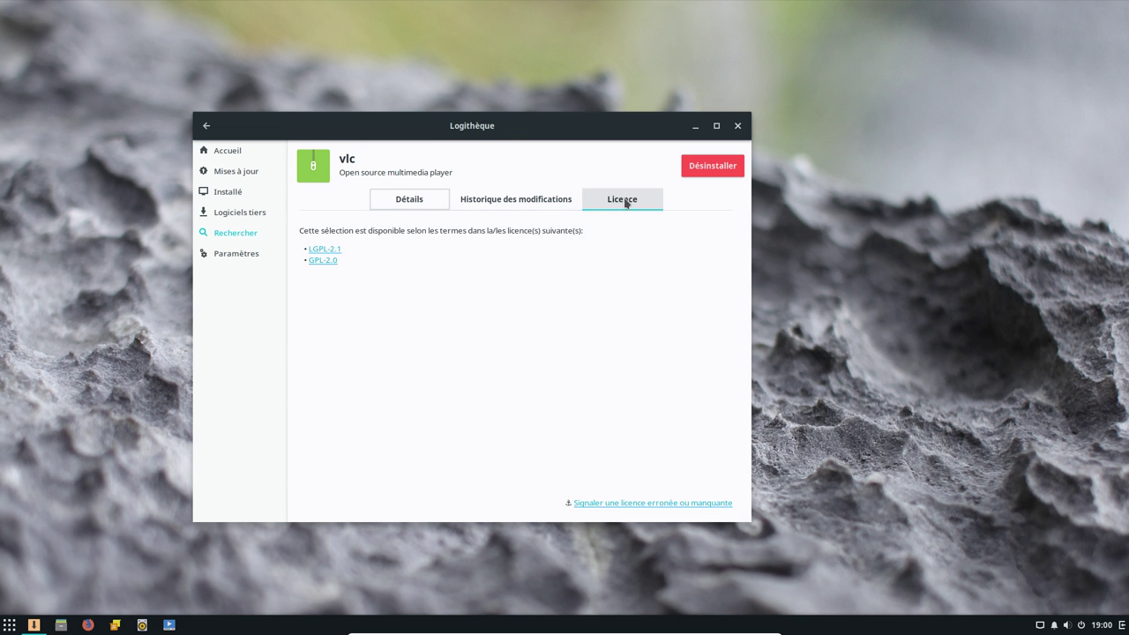
pyautogui.click(521, 202)
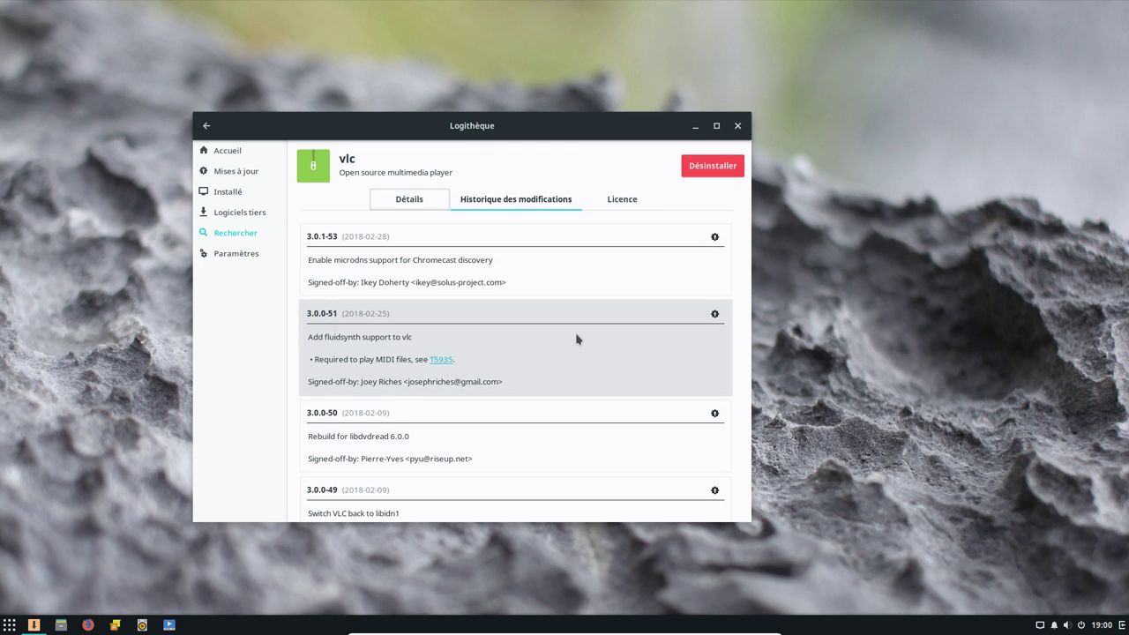
pyautogui.scroll(-1, 752, 257)
pyautogui.moveTo(751, 257); pyautogui.dragTo(760, 189)
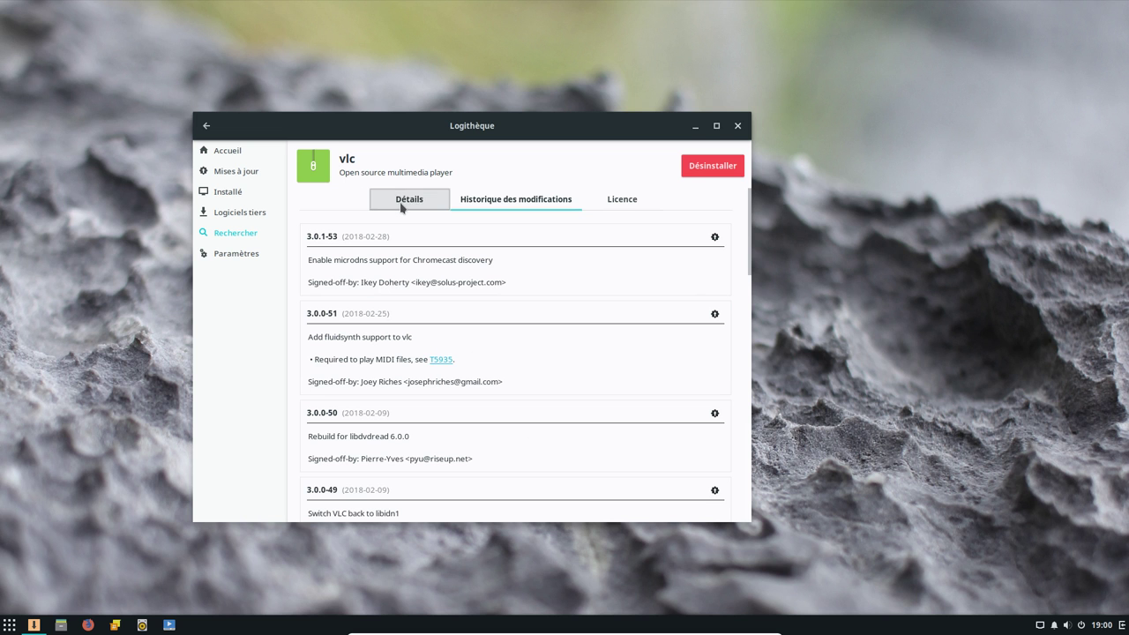
pyautogui.click(207, 128)
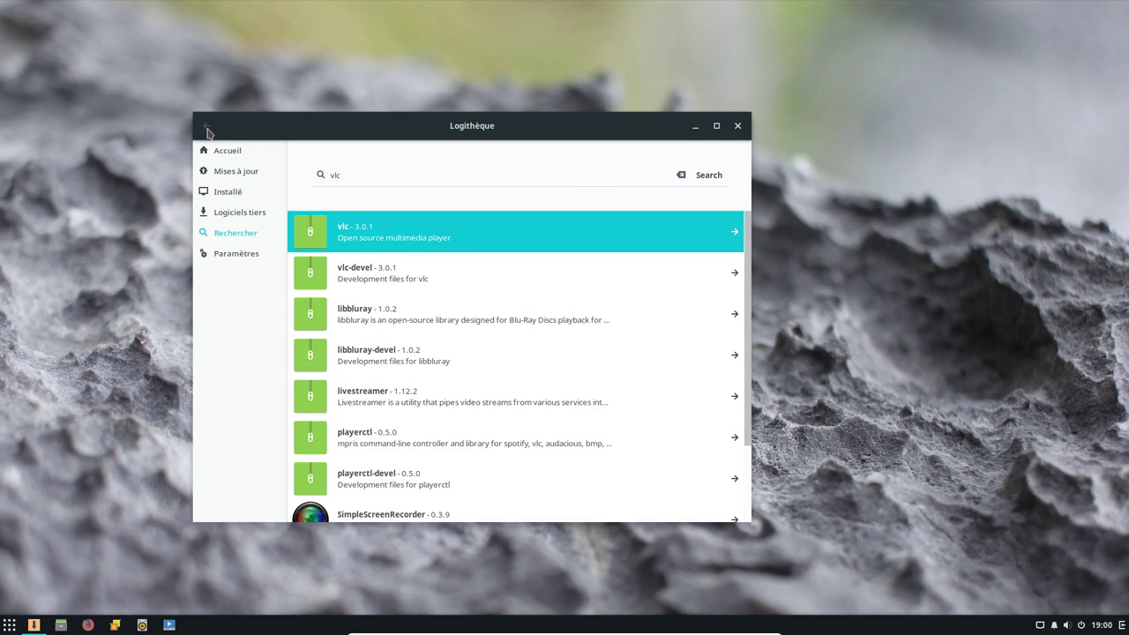
# Read SimpleScreenRecorder's changelog, then return to the vlc results and put the caret in the search box
pyautogui.scroll(-2, 524, 388)
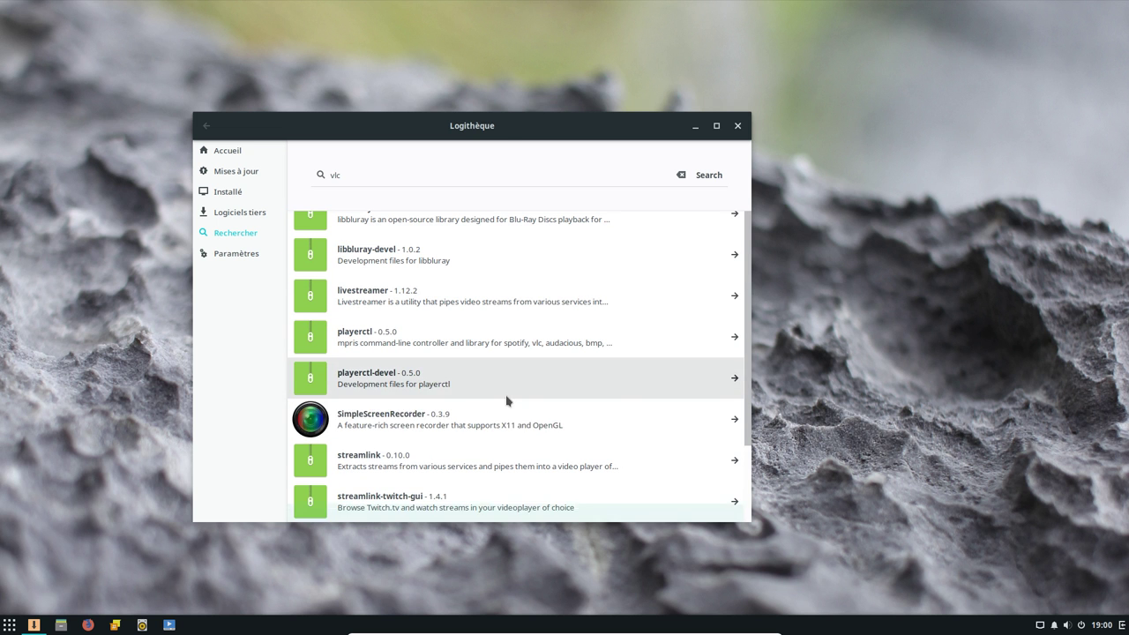
pyautogui.click(394, 423)
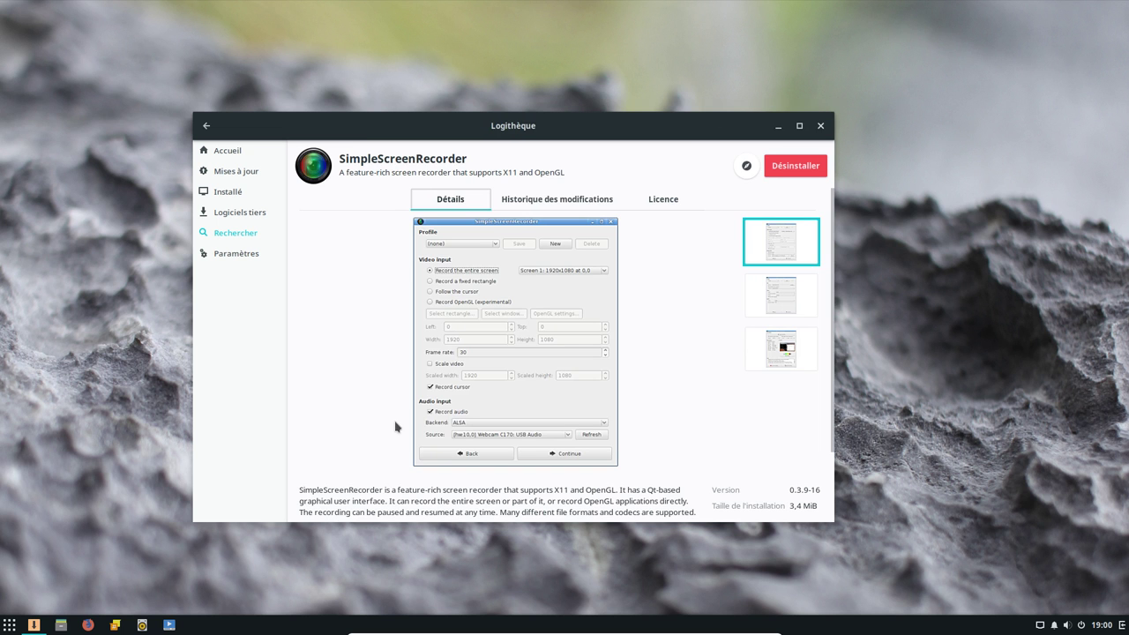
pyautogui.click(565, 200)
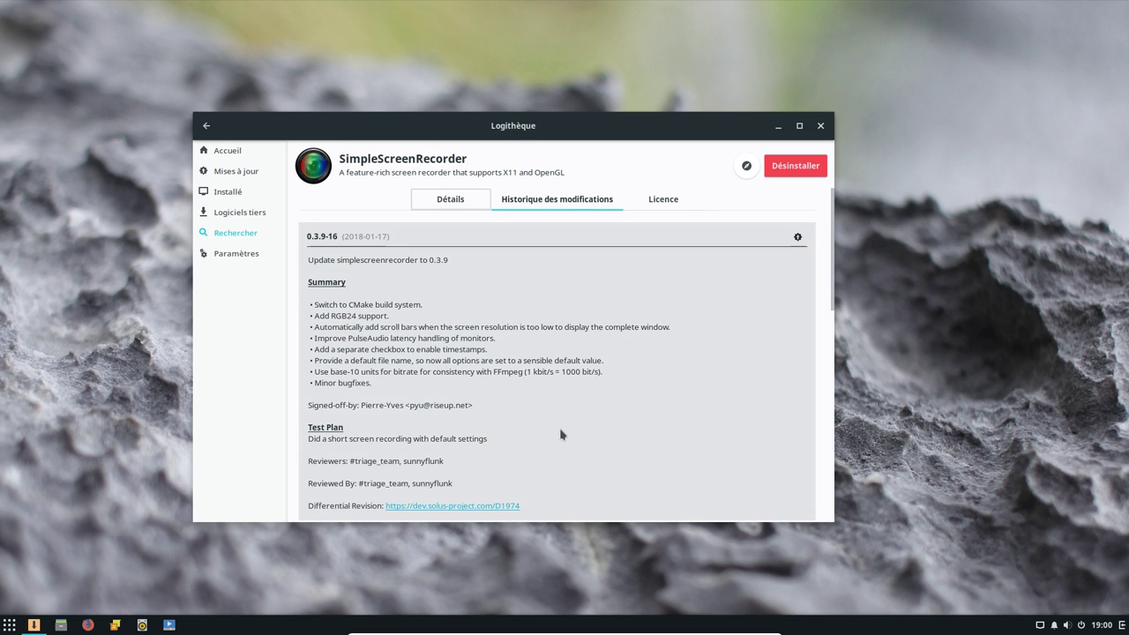
pyautogui.scroll(-4, 559, 433)
pyautogui.scroll(4, 559, 433)
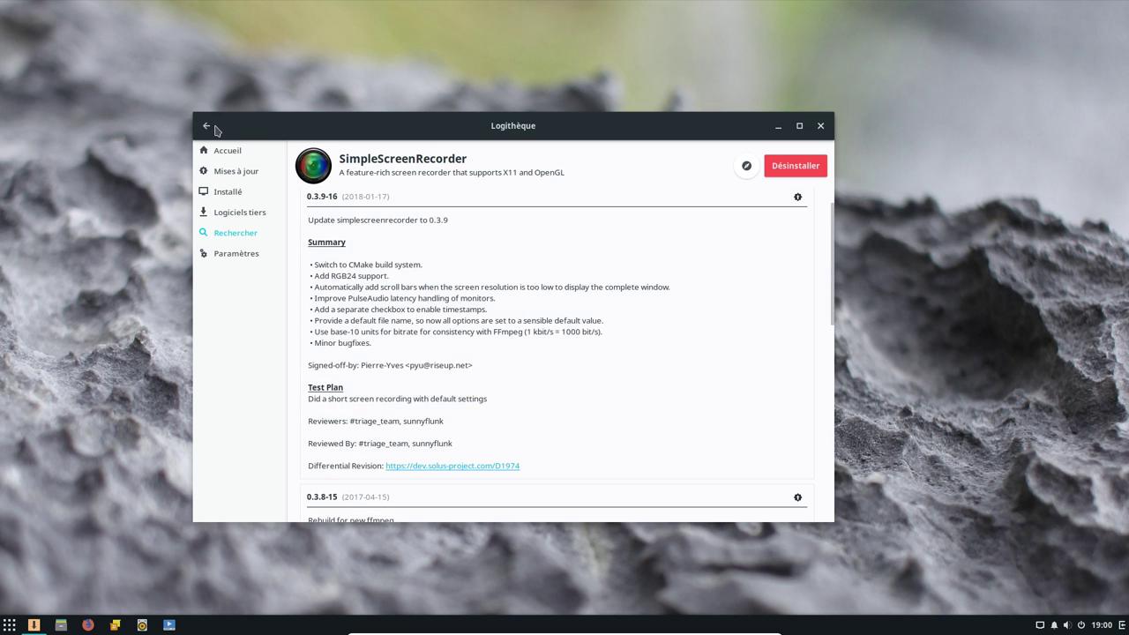
pyautogui.click(208, 129)
pyautogui.click(382, 175)
# Replace the vlc query with a search for lmms packages
pyautogui.press('BackSpace')
pyautogui.press('BackSpace')
pyautogui.press('BackSpace')
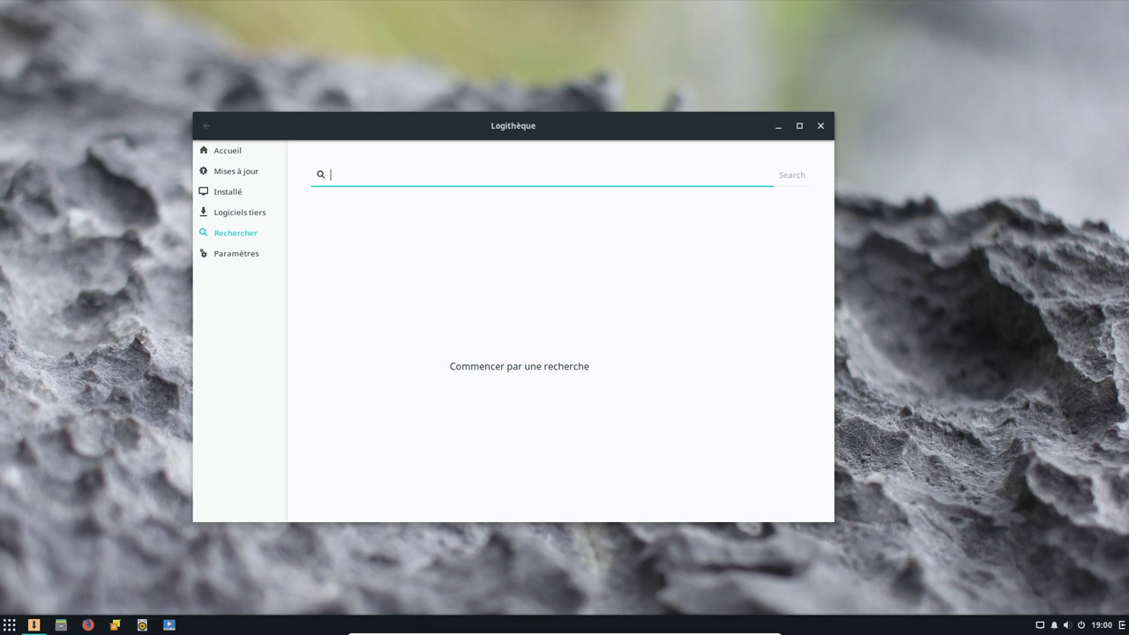
pyautogui.write('lmms')
pyautogui.press('BackSpace')
pyautogui.press('BackSpace')
pyautogui.write('ms')
pyautogui.press('BackSpace')
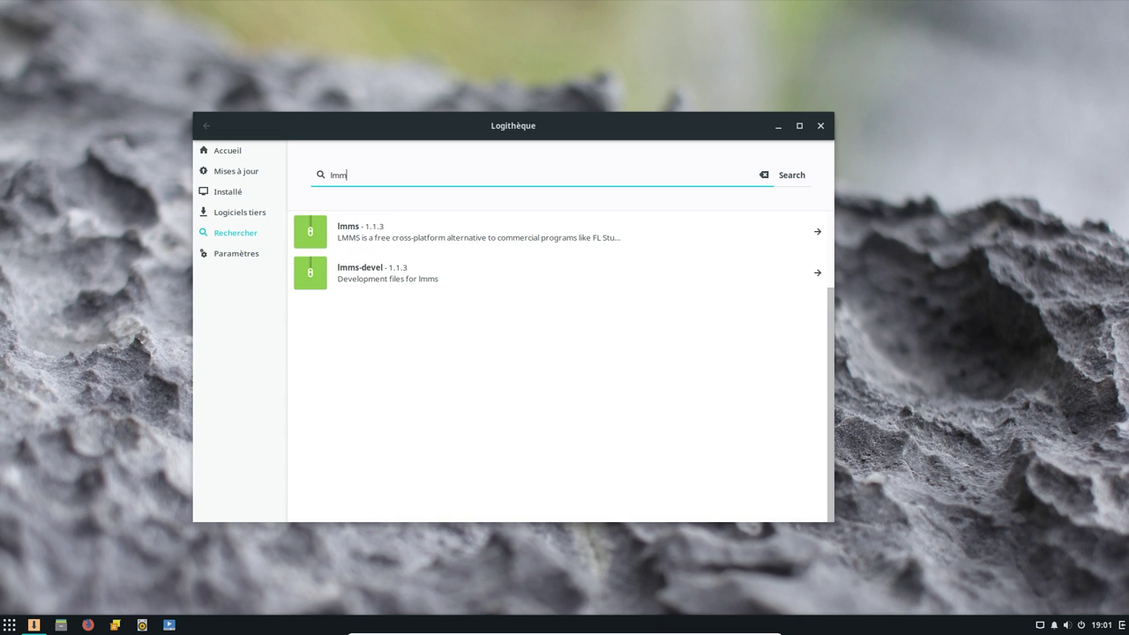
# View lmms 1.1.3's Historique and GPL-2.0 Licence tabs, then go back to the results
pyautogui.click(412, 239)
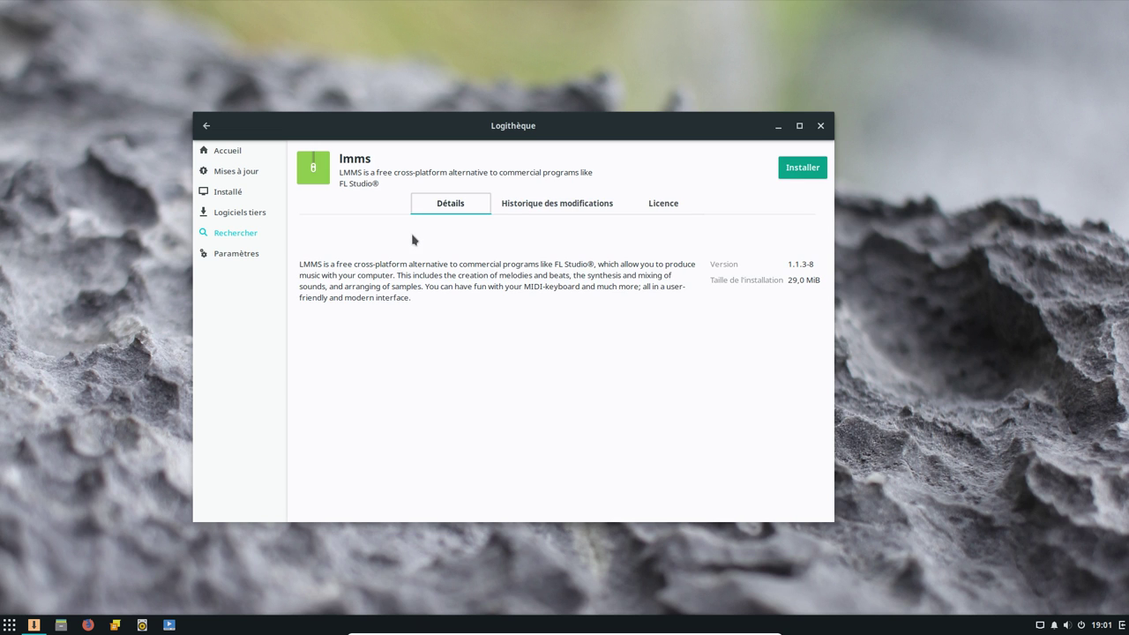
pyautogui.click(563, 212)
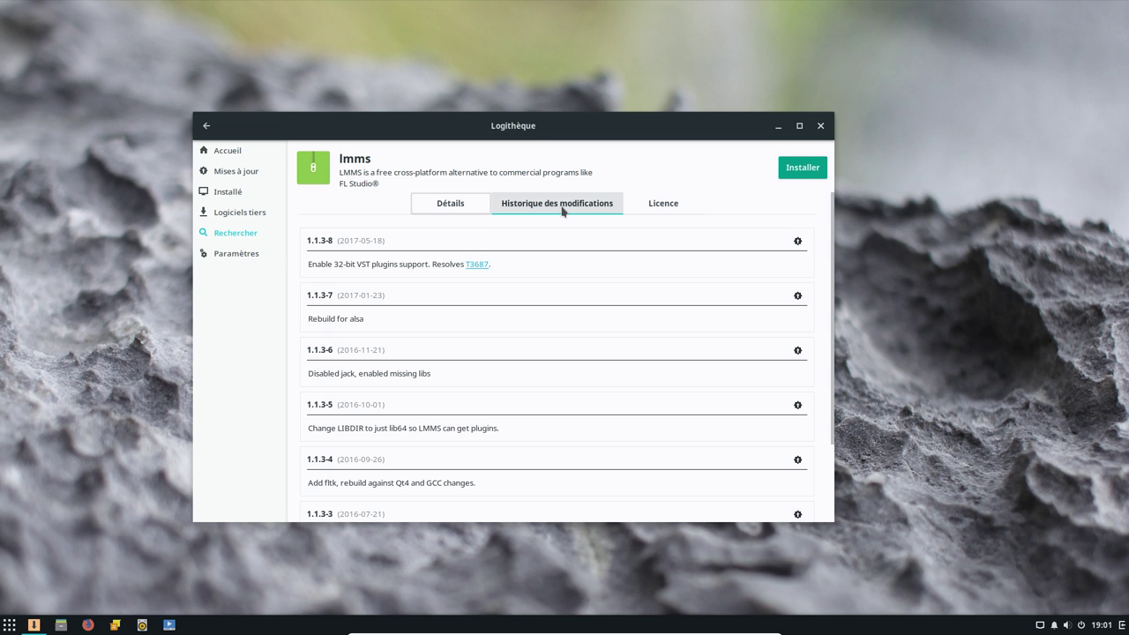
pyautogui.click(668, 208)
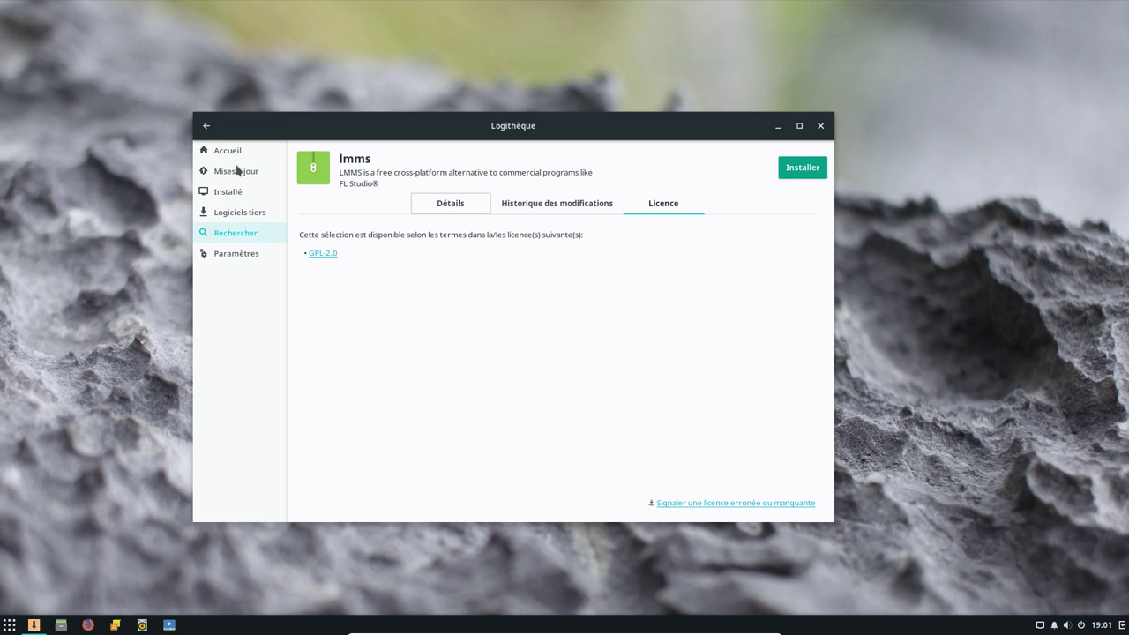
pyautogui.click(206, 125)
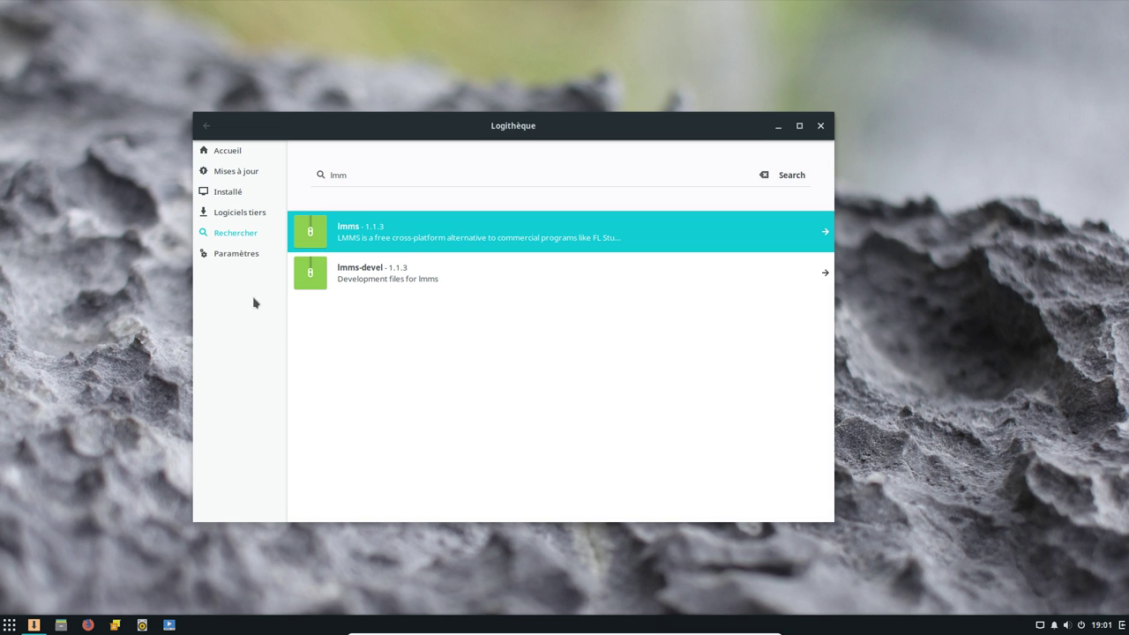
# Cycle through Logithèque's Paramètres, Accueil and Logiciels tiers pages, ending back on Rechercher
pyautogui.click(232, 254)
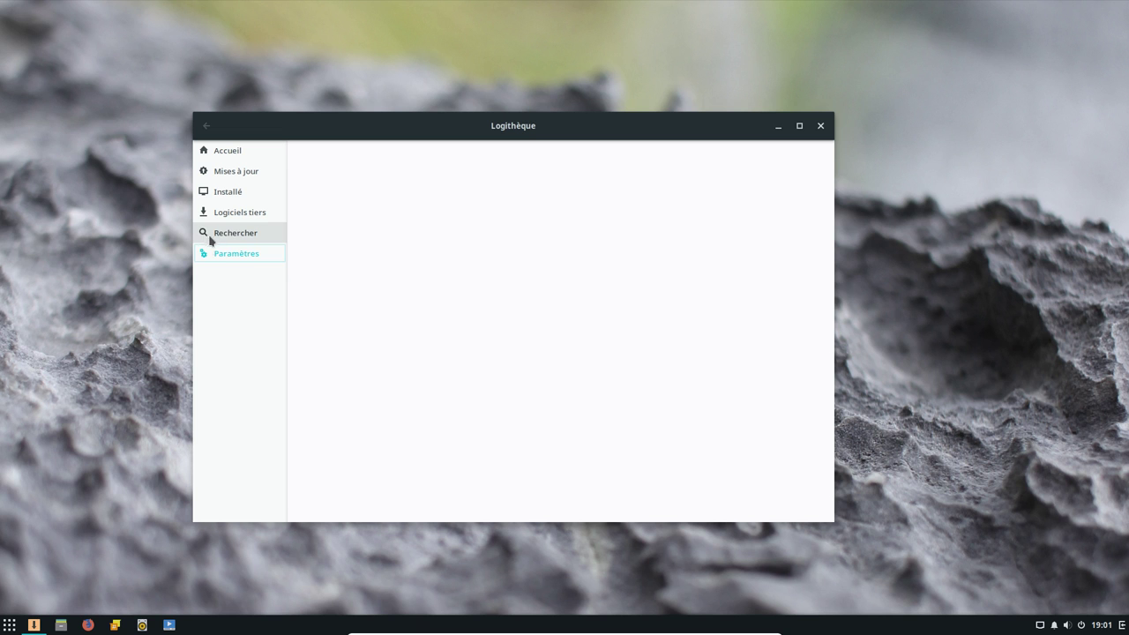
pyautogui.click(207, 237)
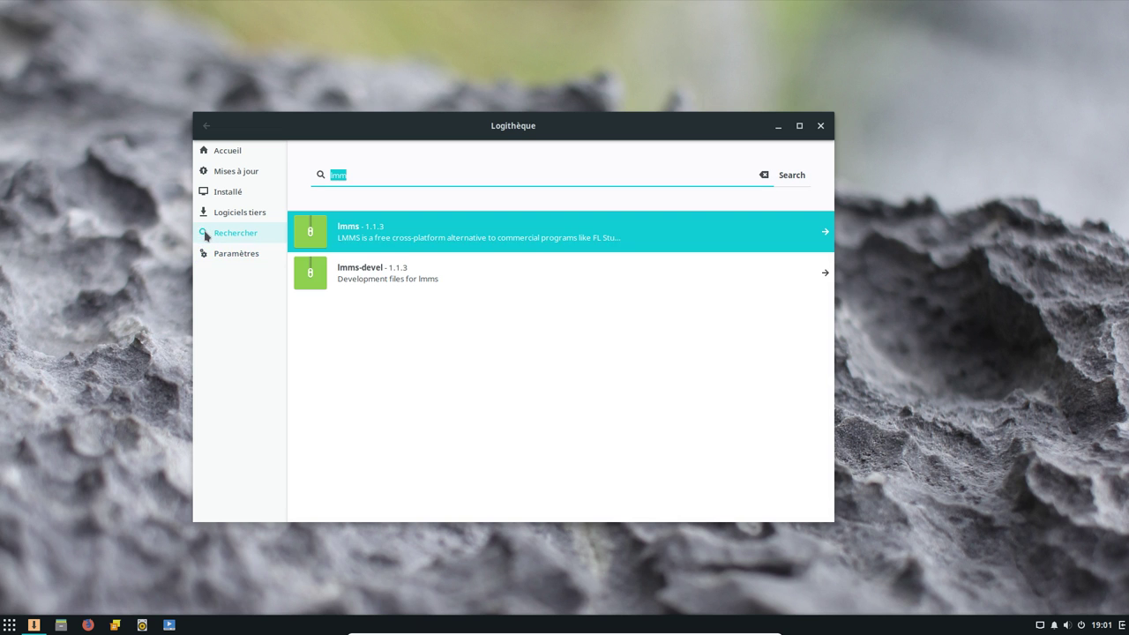
pyautogui.click(202, 255)
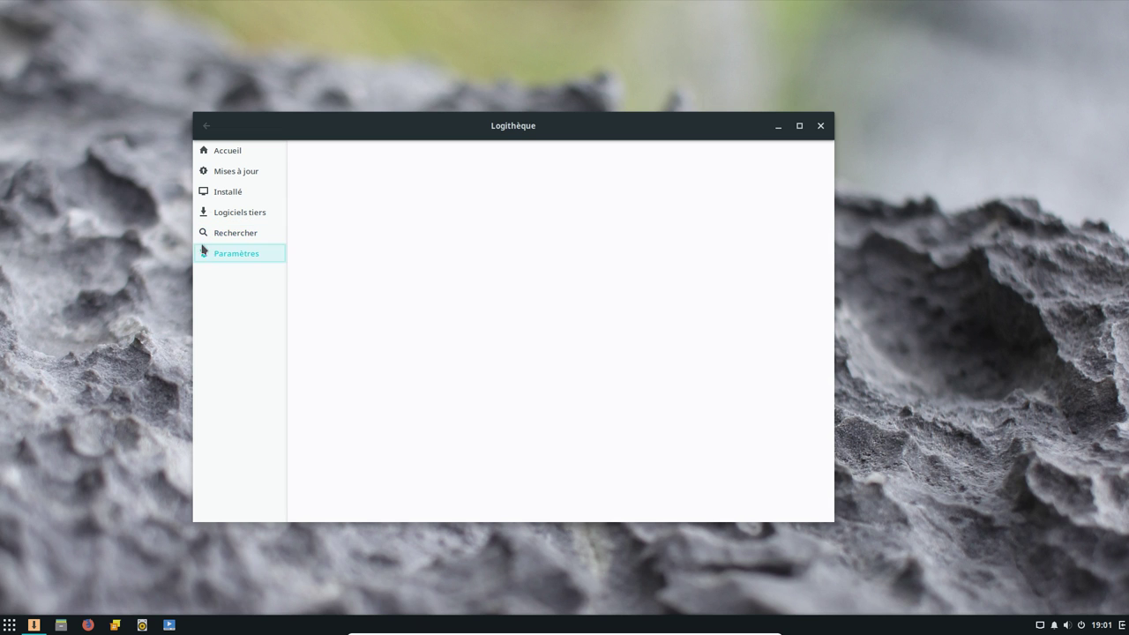
pyautogui.click(222, 152)
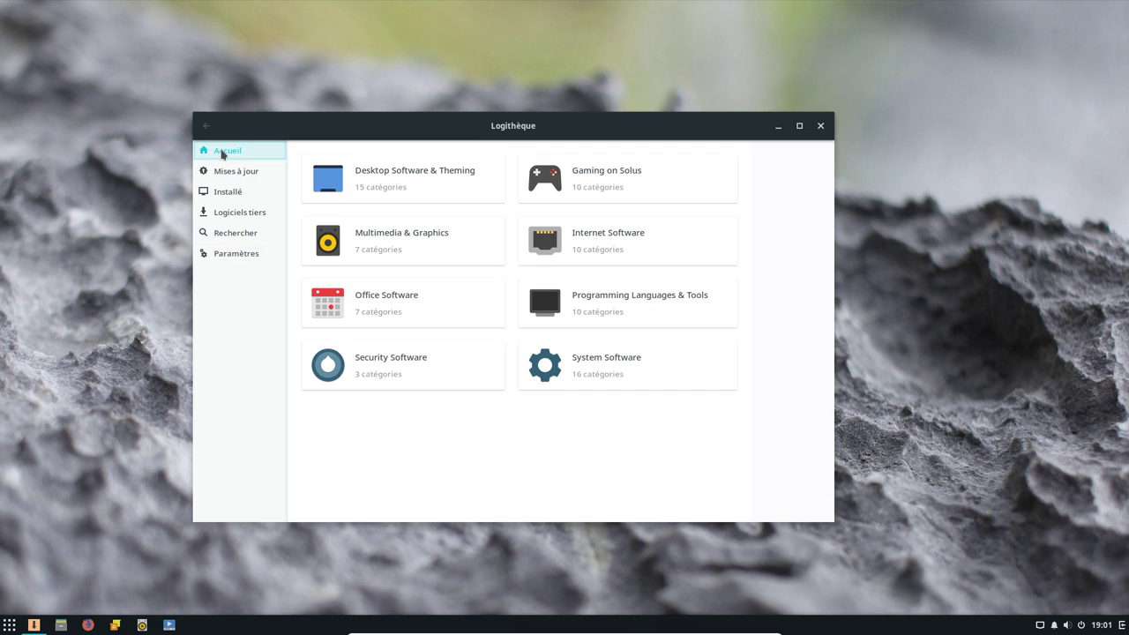
pyautogui.click(218, 254)
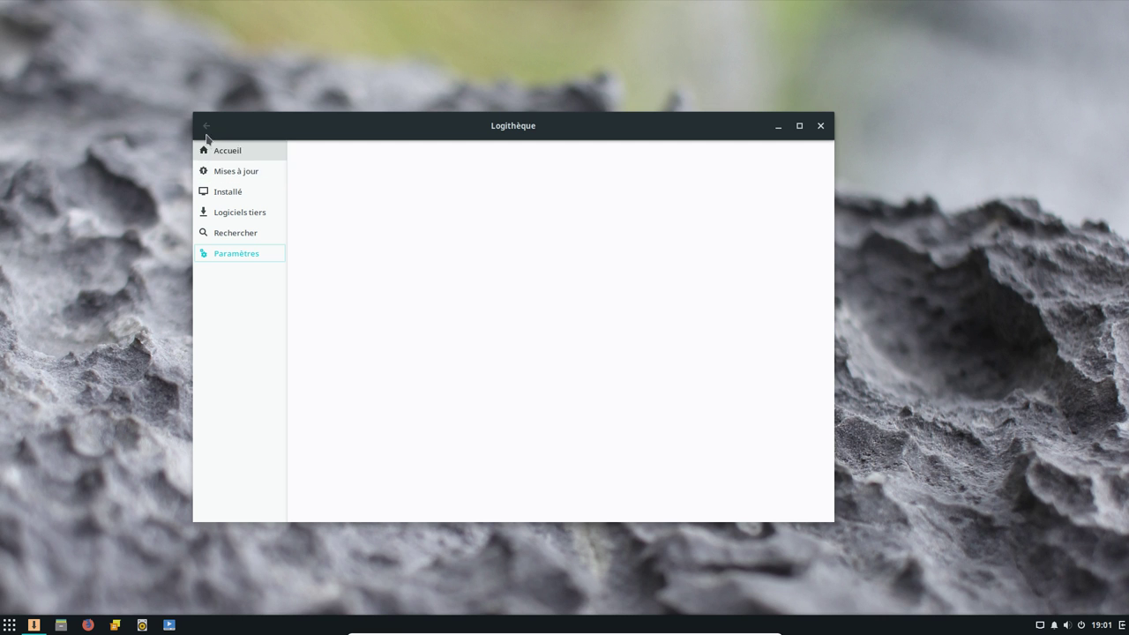
pyautogui.click(225, 233)
pyautogui.click(227, 214)
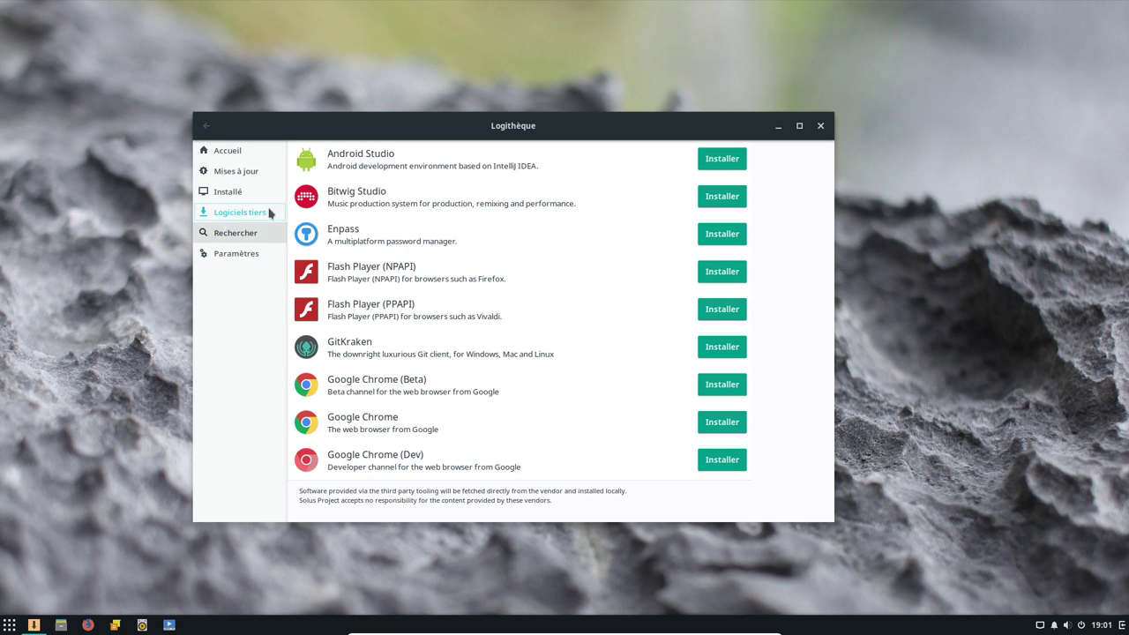
pyautogui.click(248, 234)
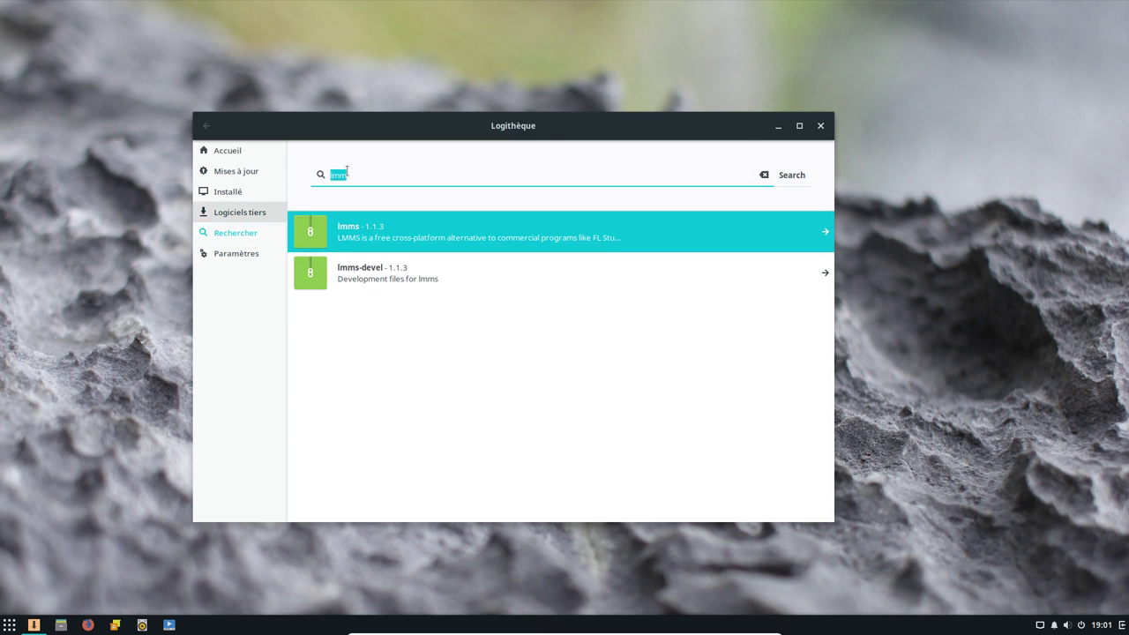
# Select and delete the lmm search text
pyautogui.click(360, 176)
pyautogui.doubleClick(360, 175)
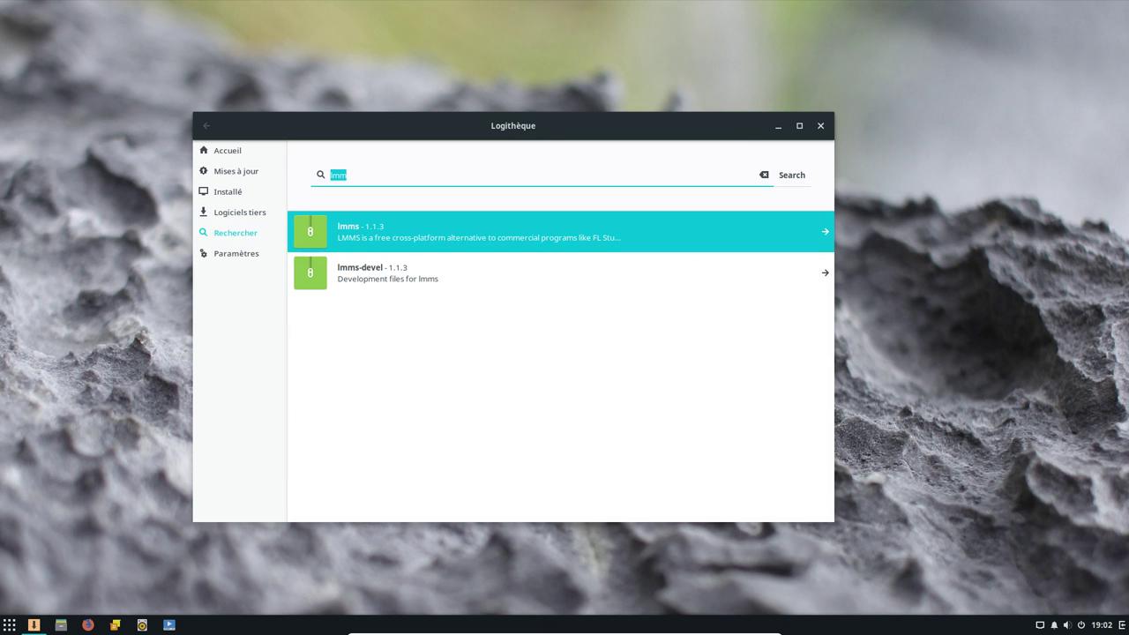
pyautogui.press('BackSpace')
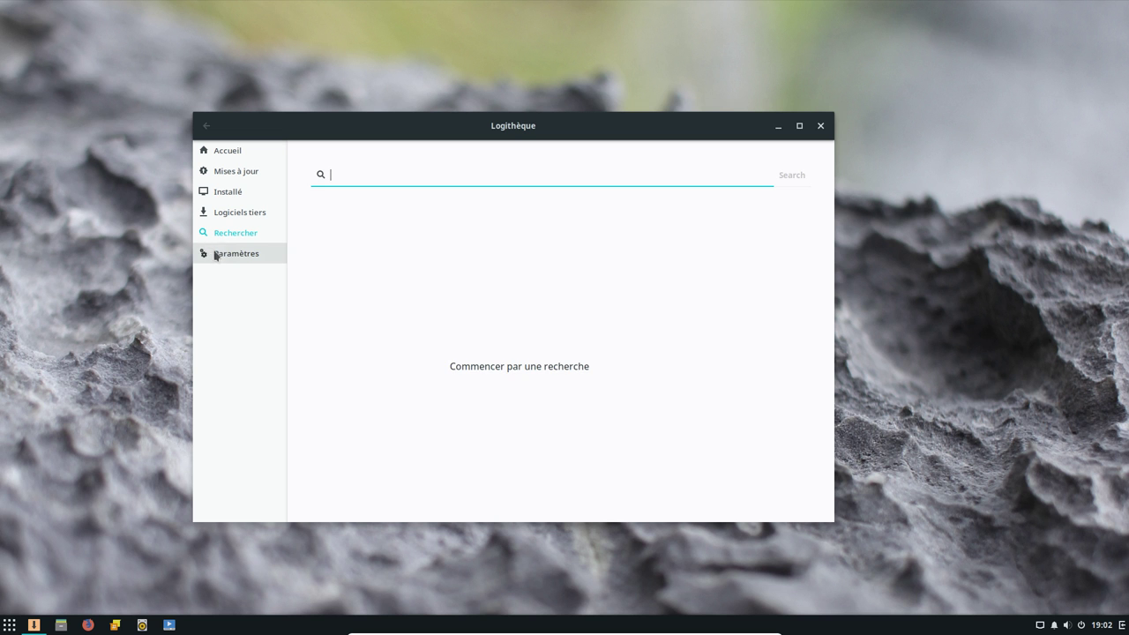
# Review Logithèque's update settings (hourly checks, notify all updates), then close the software centre
pyautogui.click(216, 256)
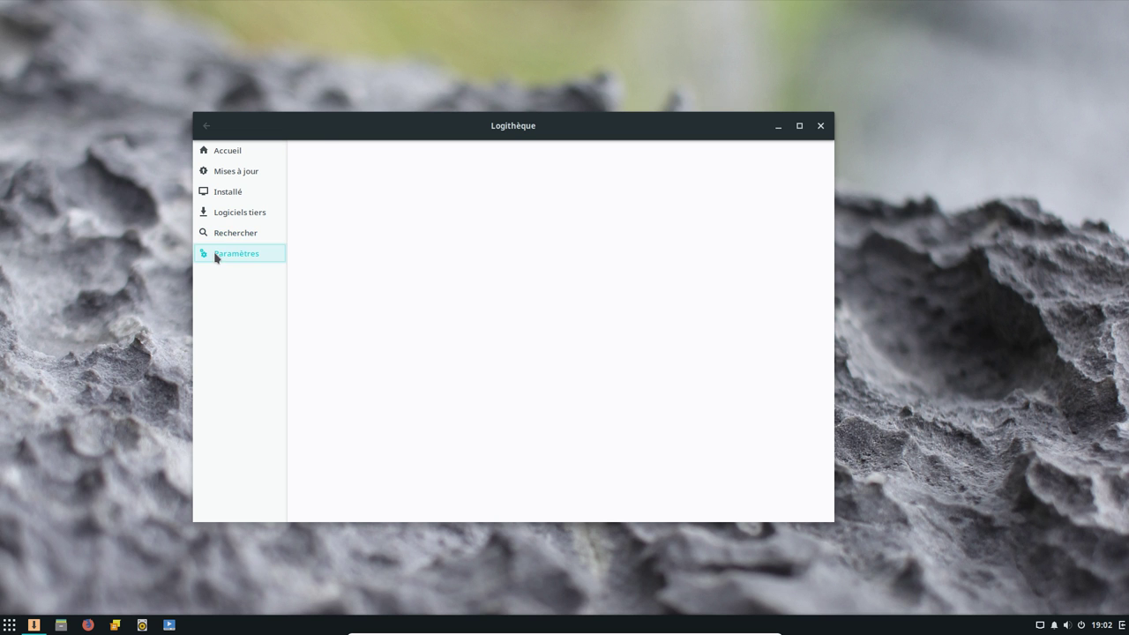
pyautogui.moveTo(355, 118); pyautogui.dragTo(361, 115)
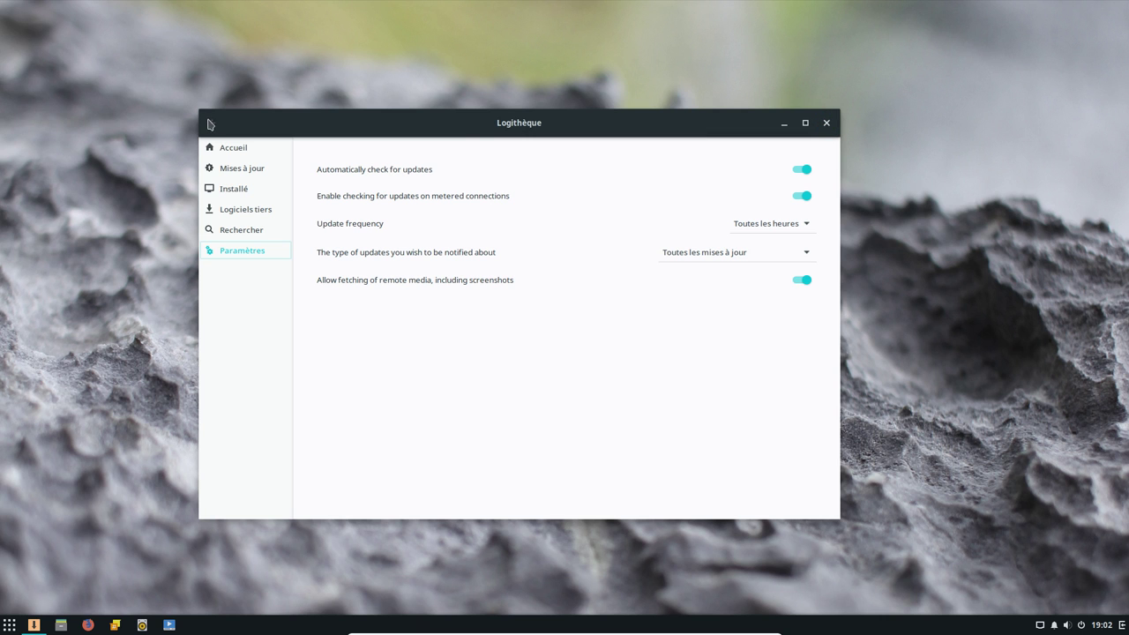
pyautogui.click(826, 123)
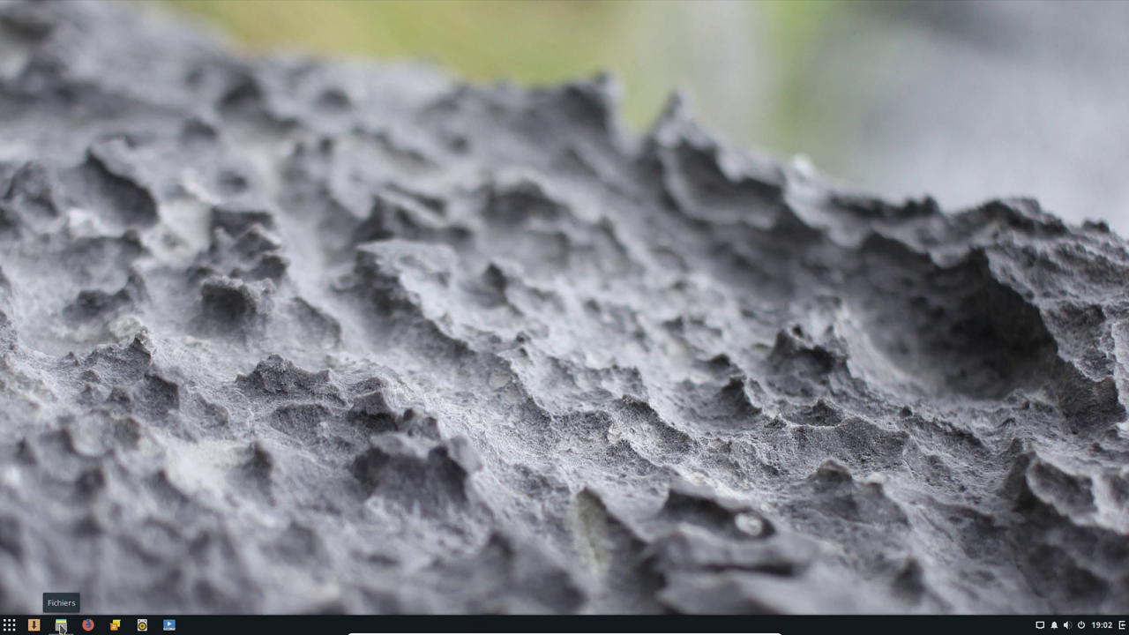
# Launch Files, open the Bureau, Documents and Images folders, then return to Dossier personnel
pyautogui.click(61, 626)
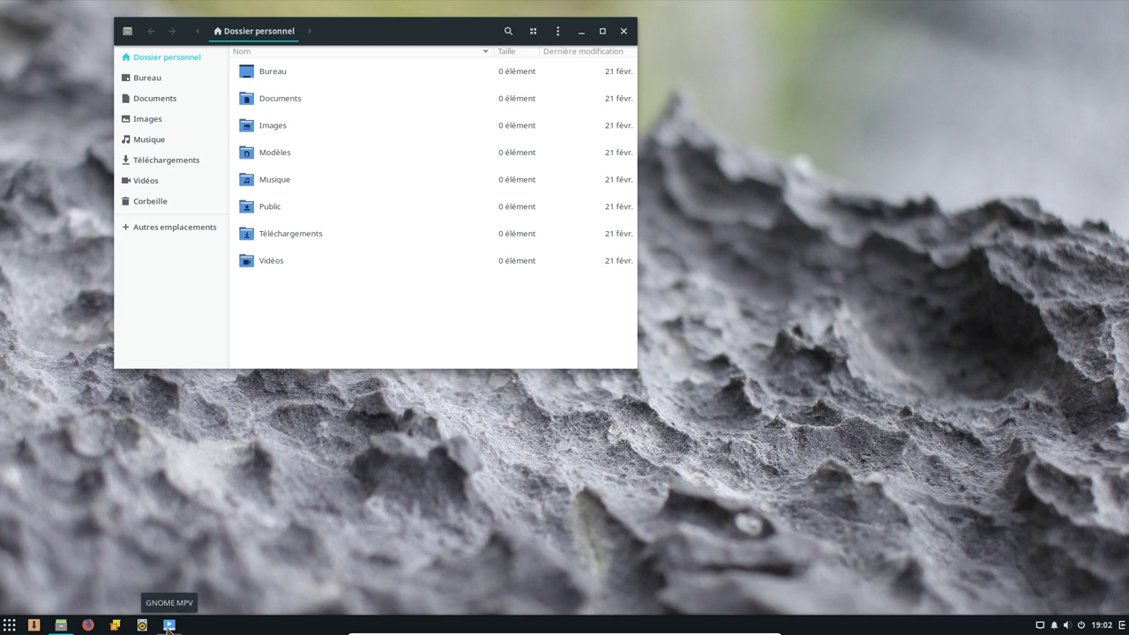
pyautogui.click(172, 81)
pyautogui.click(171, 100)
pyautogui.click(164, 120)
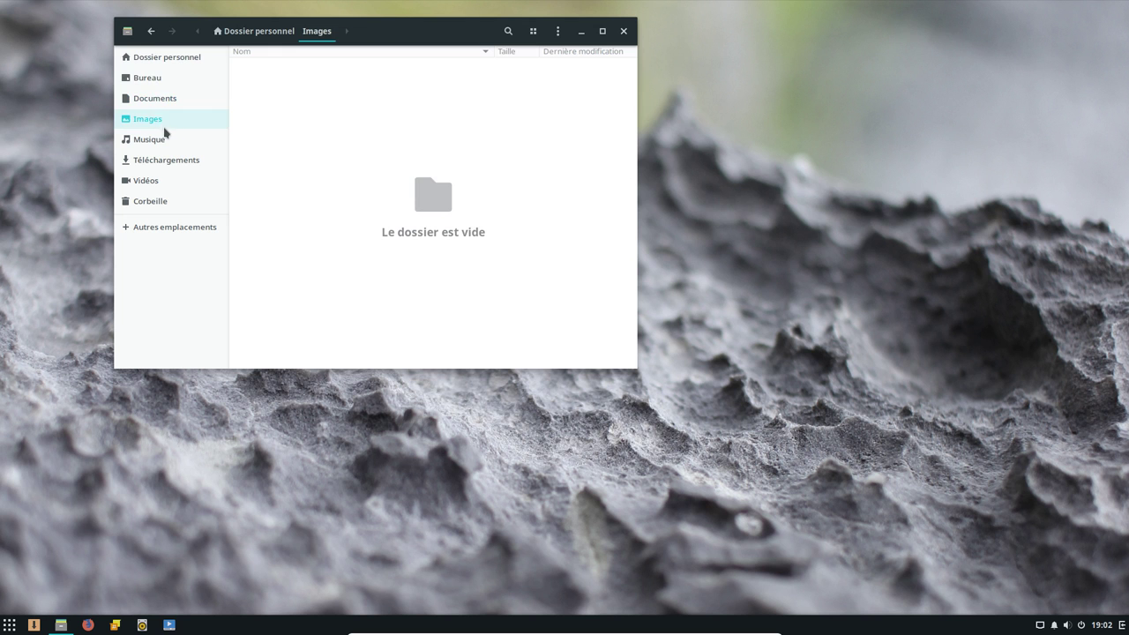
pyautogui.click(172, 55)
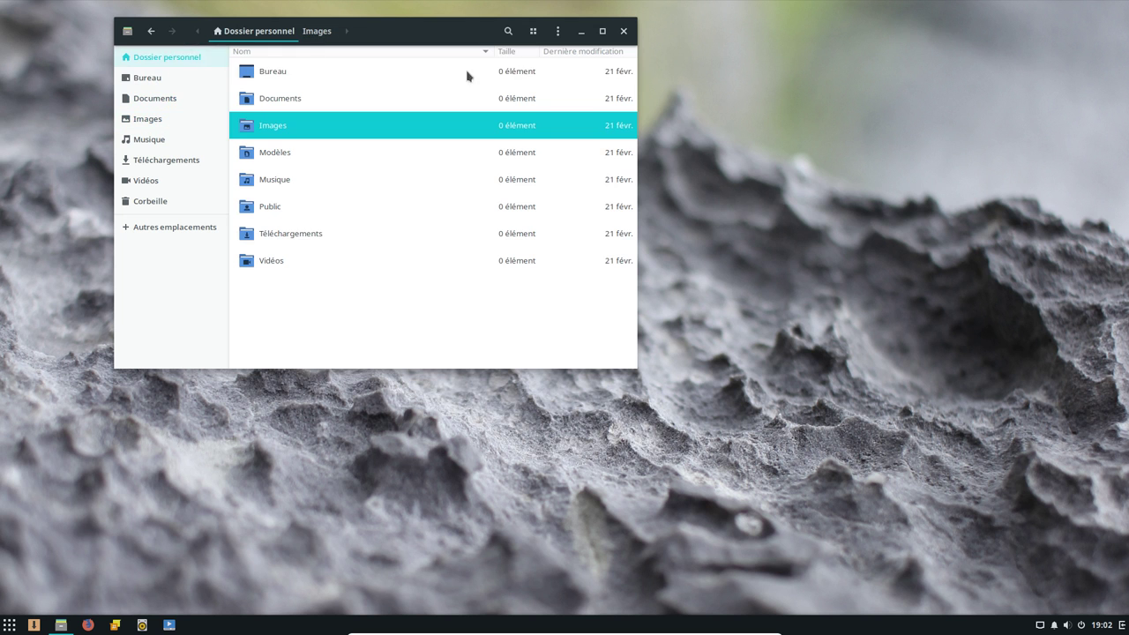
# Switch the home folder to grid view and back to list, and check the view options
pyautogui.click(534, 33)
pyautogui.click(536, 33)
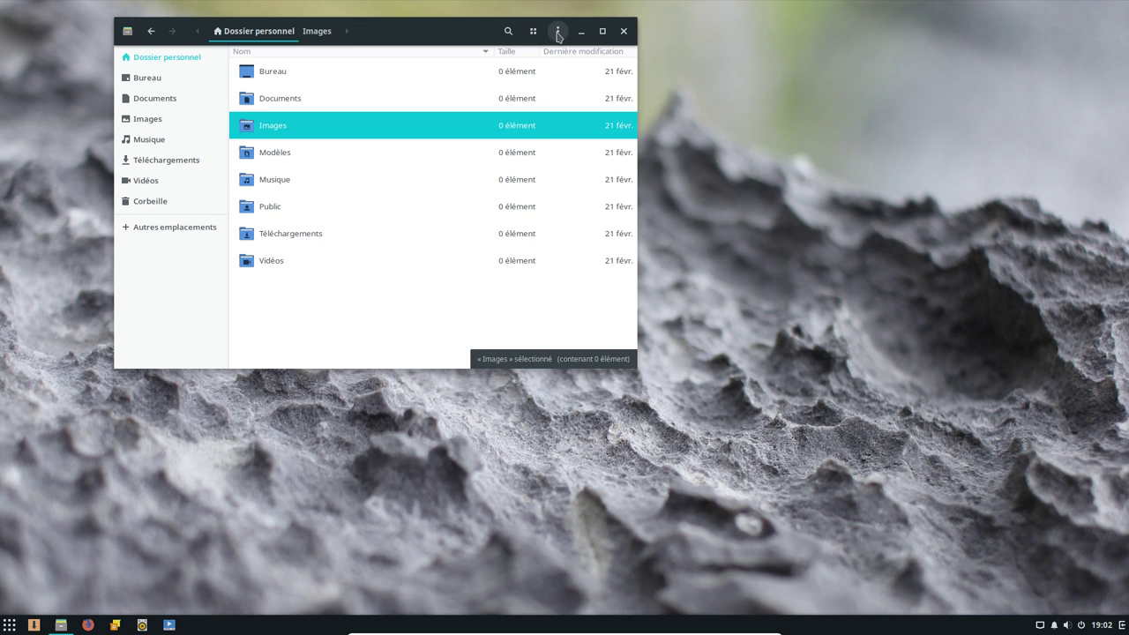
pyautogui.click(558, 33)
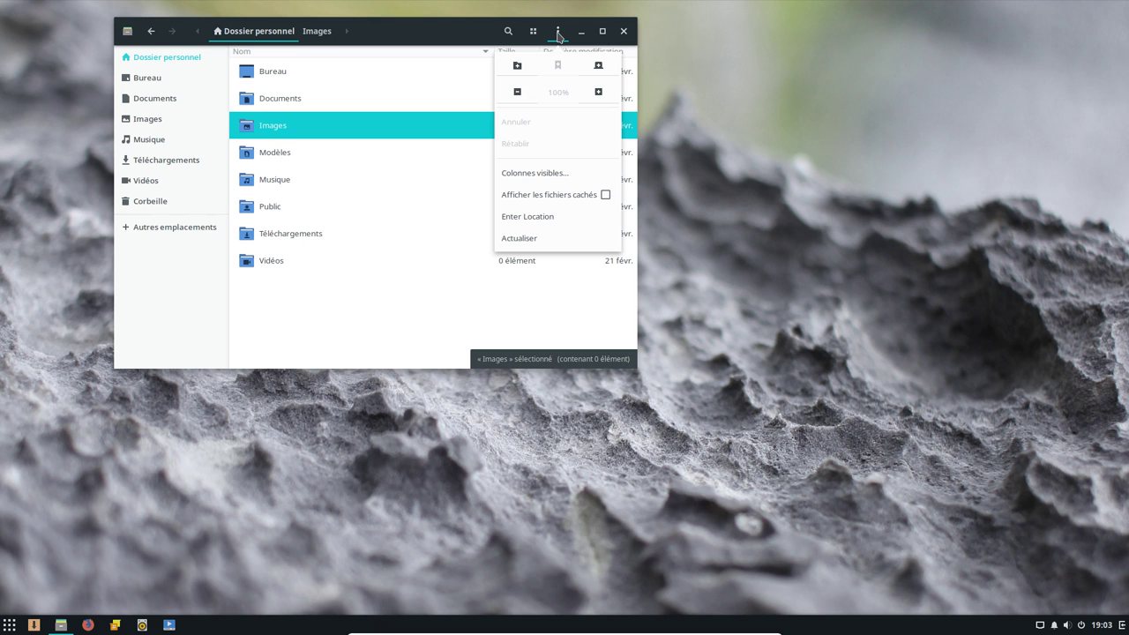
pyautogui.click(558, 33)
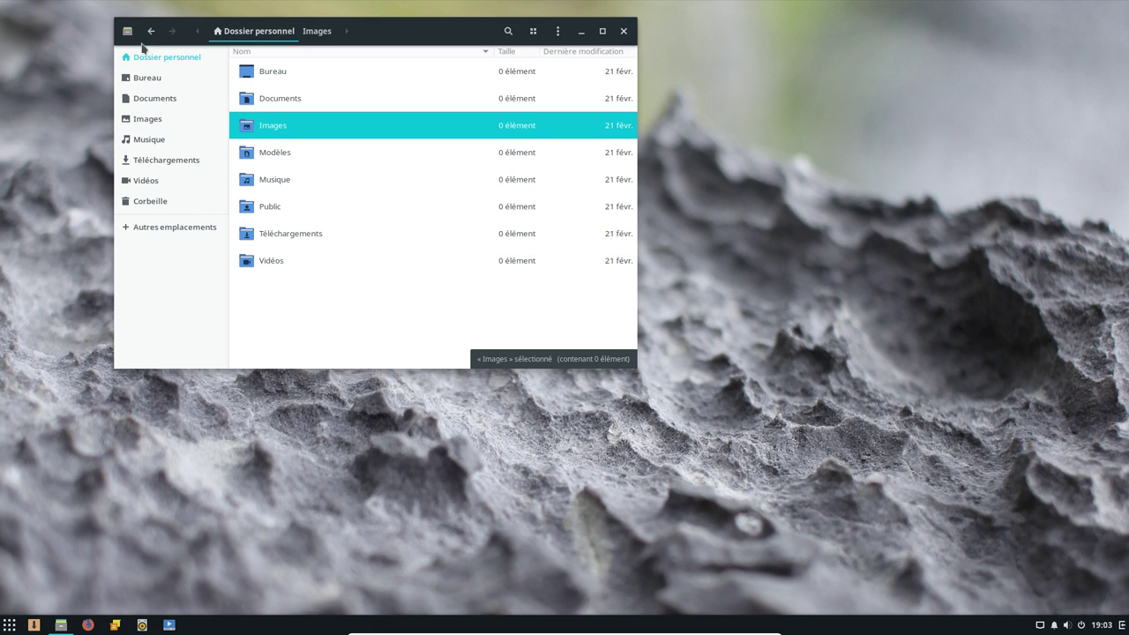
pyautogui.click(131, 35)
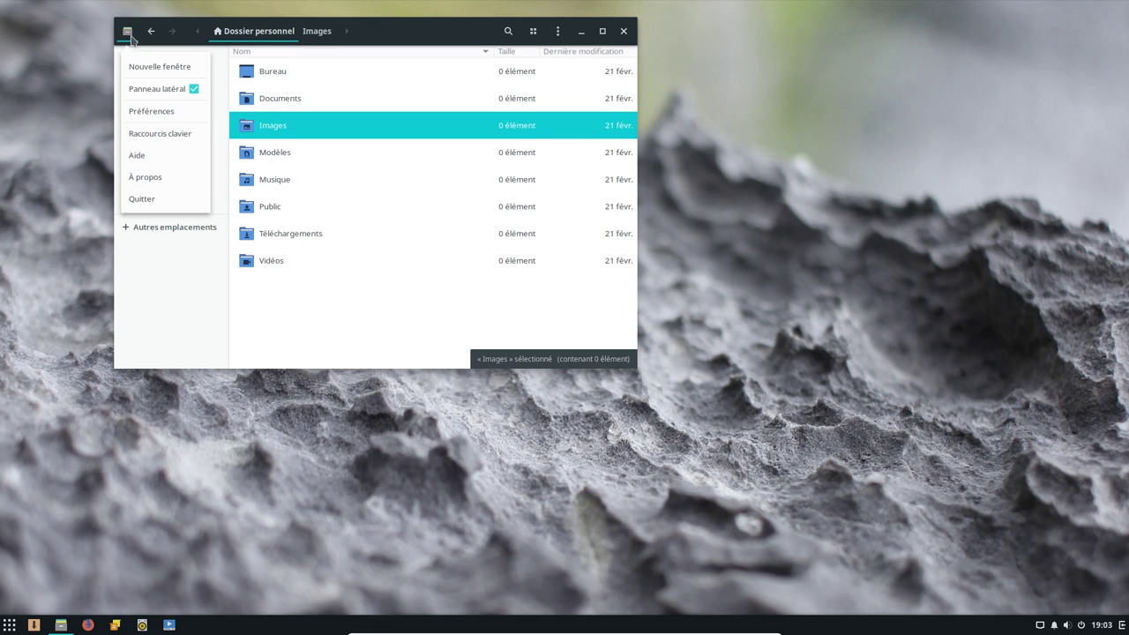
# Look through the Files Préférences tabs for behaviour, list columns and search/preview, then close them
pyautogui.click(152, 111)
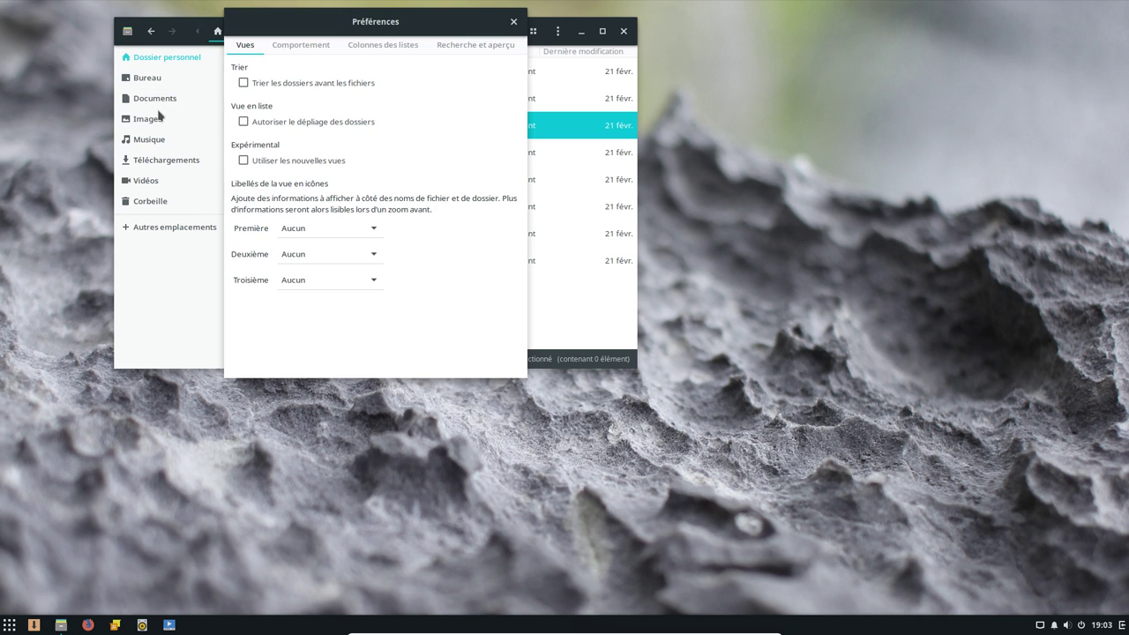
pyautogui.click(307, 50)
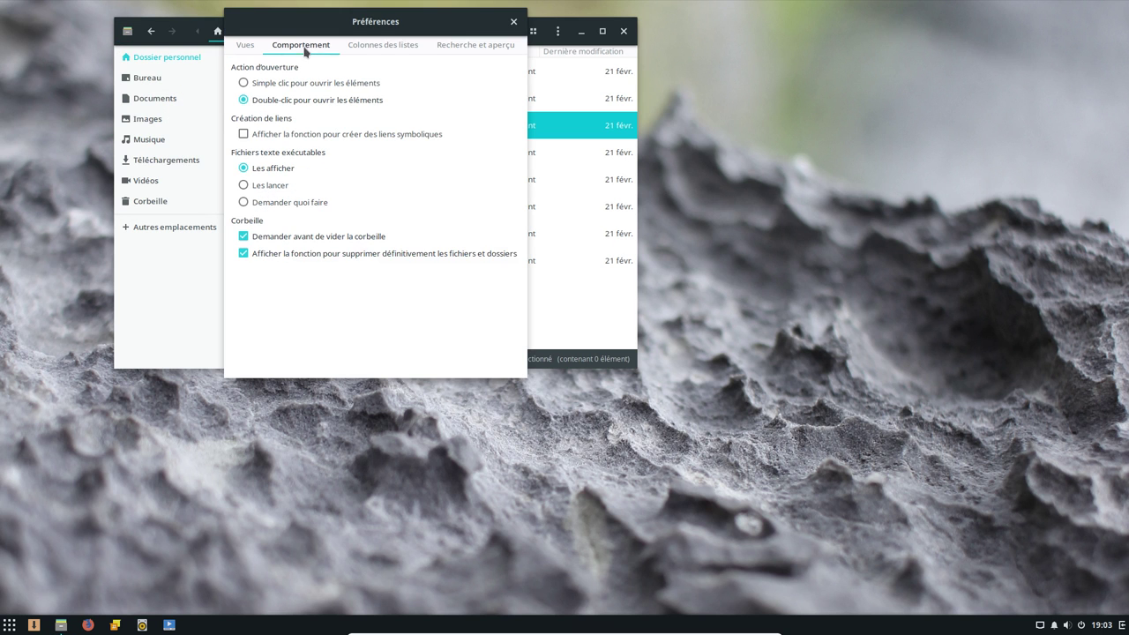
pyautogui.click(389, 46)
pyautogui.click(464, 44)
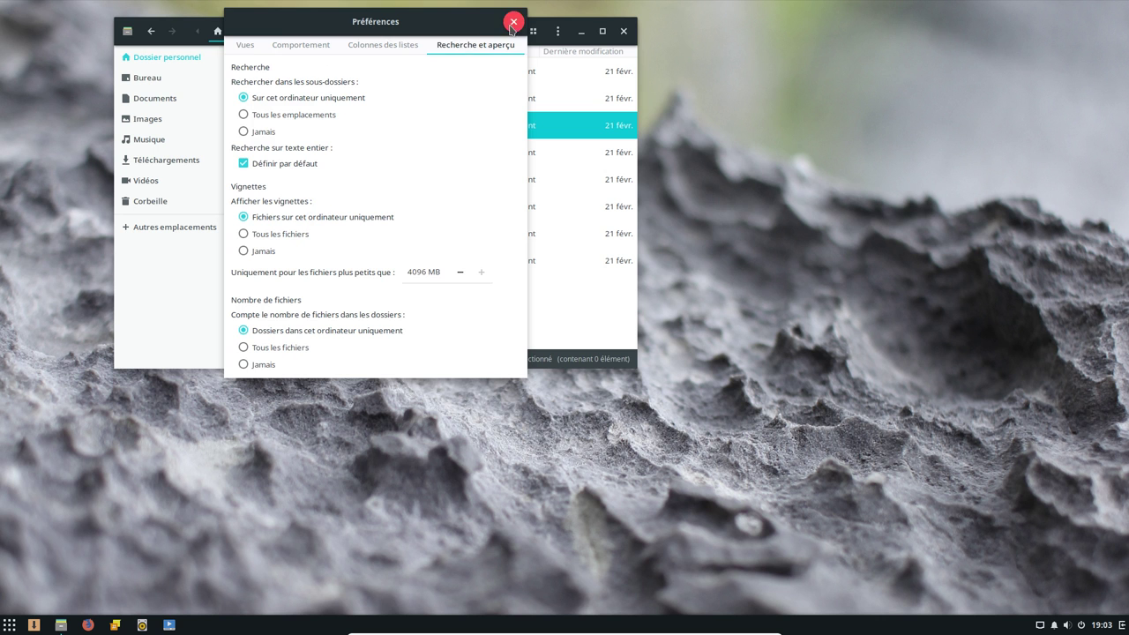
pyautogui.click(511, 23)
# View Files' À propos box (Nautilus 3.26.2), then close it and the Files window
pyautogui.click(127, 32)
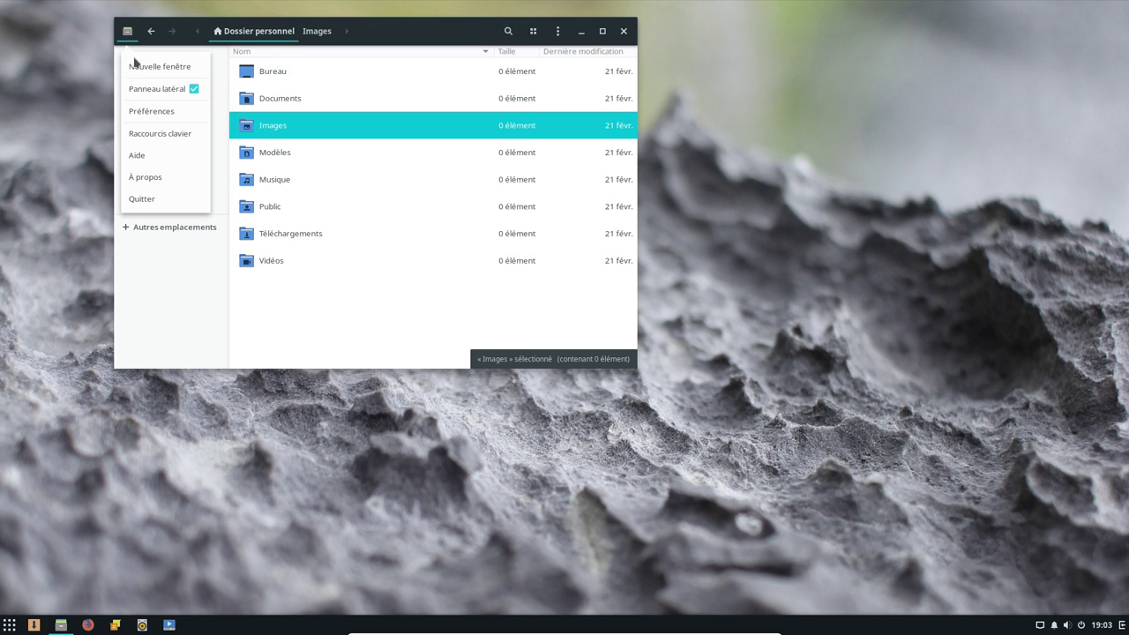
pyautogui.click(150, 179)
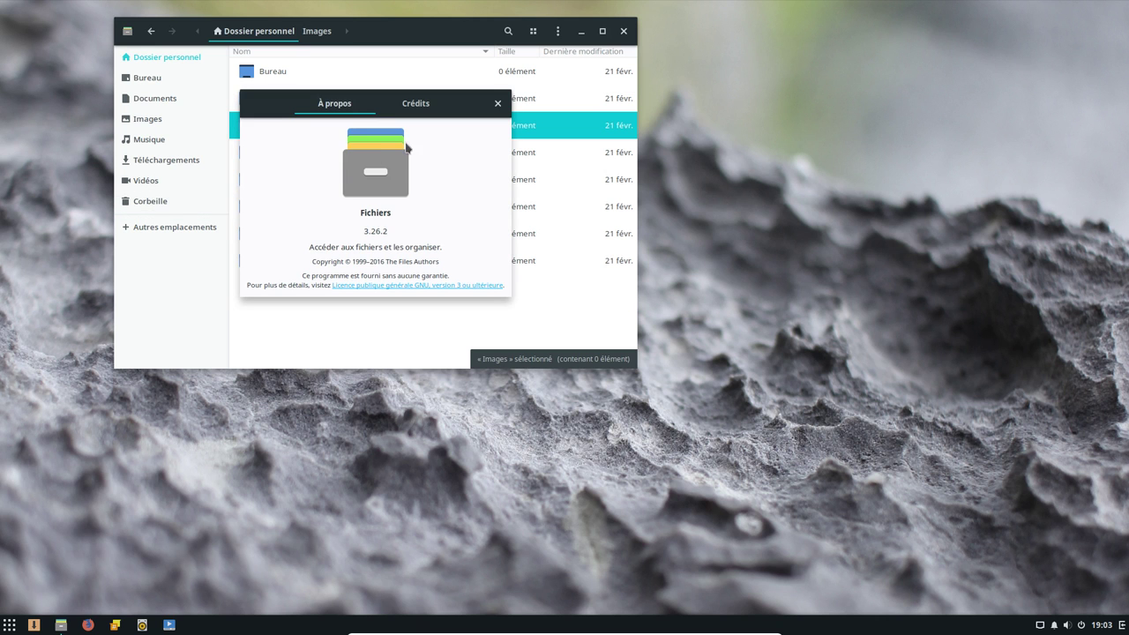
pyautogui.click(497, 103)
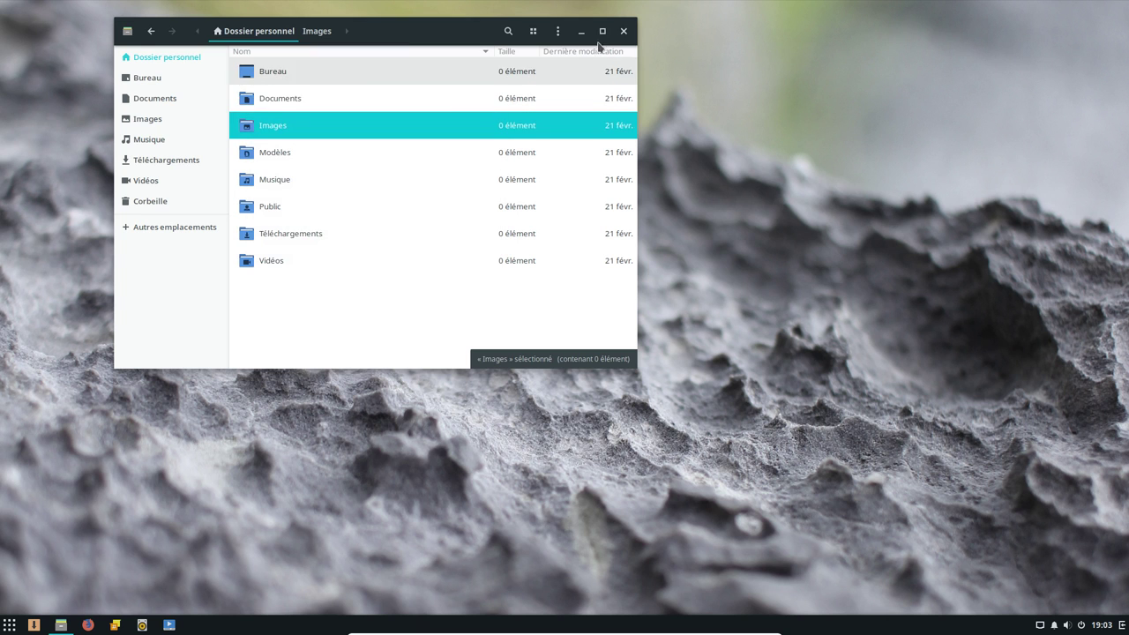
pyautogui.click(624, 31)
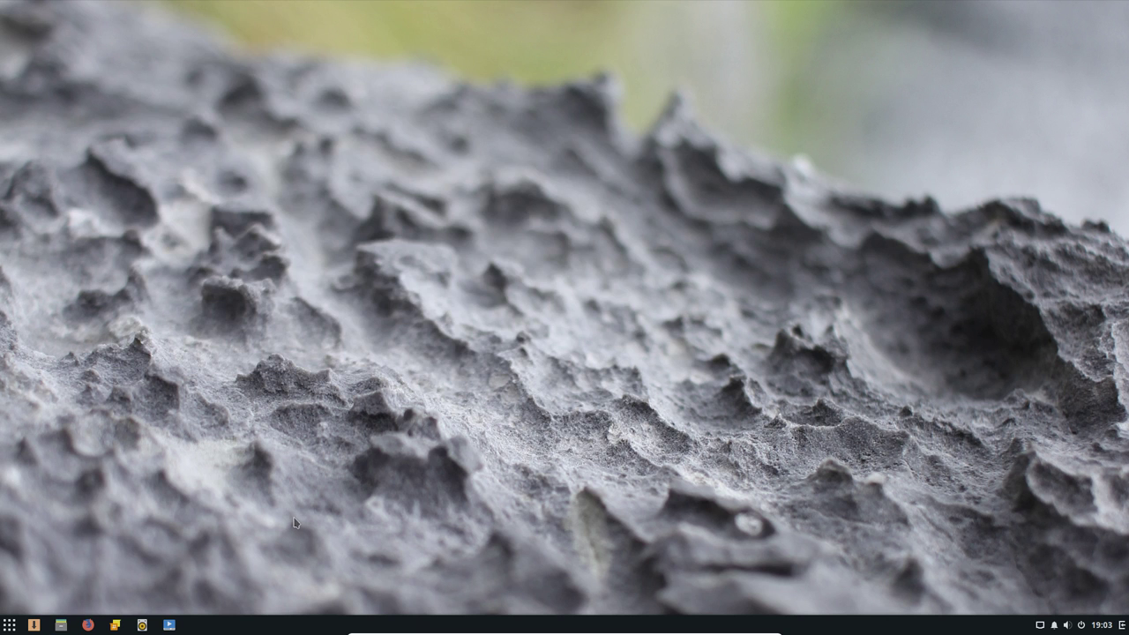
# Launch Lecteur multimédia VLC by searching vlc in the Budgie menu
pyautogui.click(8, 624)
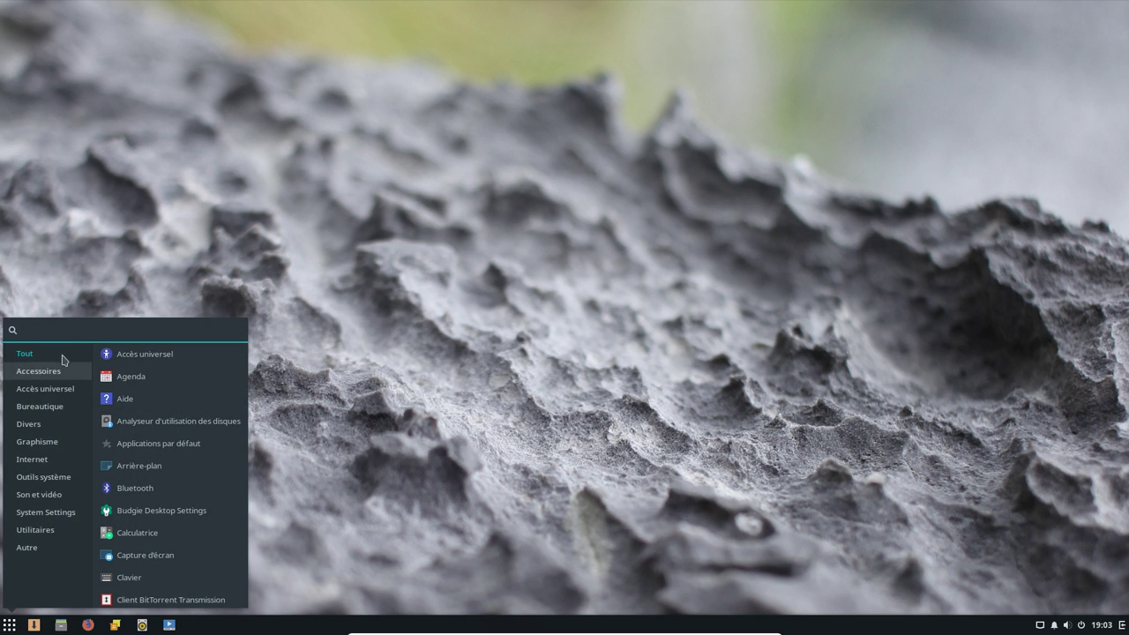
pyautogui.write('vlc')
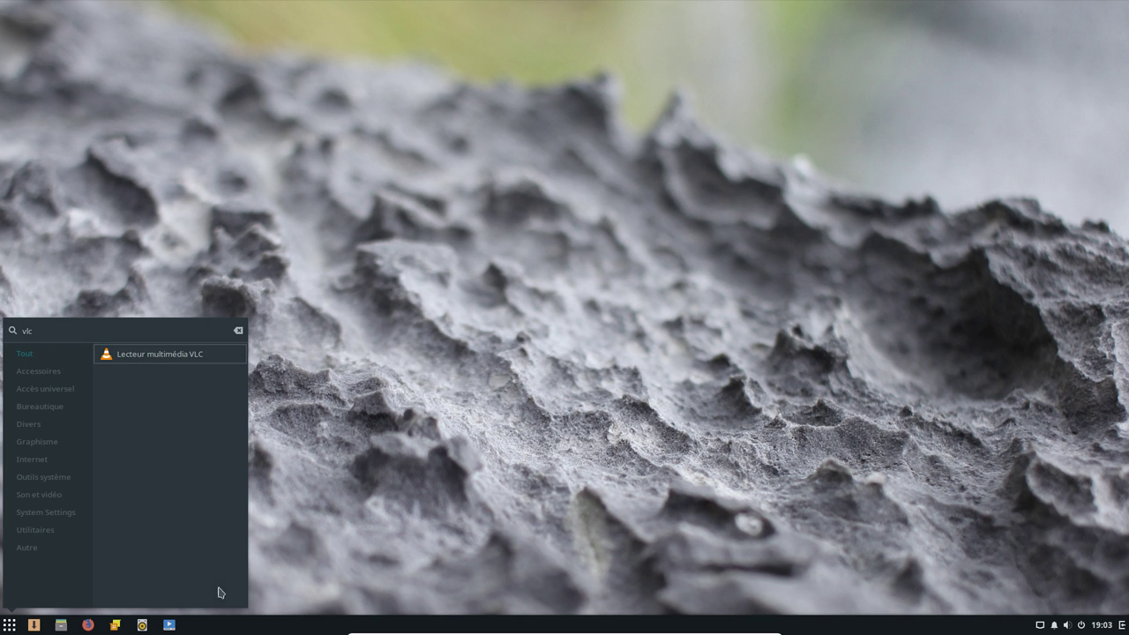
pyautogui.click(117, 361)
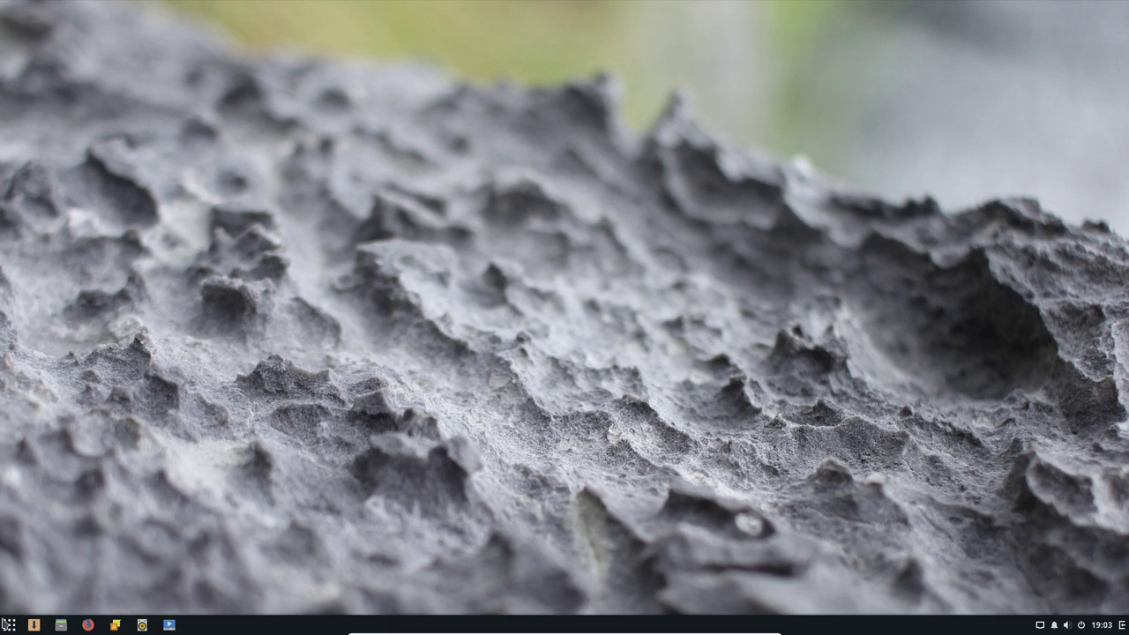
pyautogui.click(8, 626)
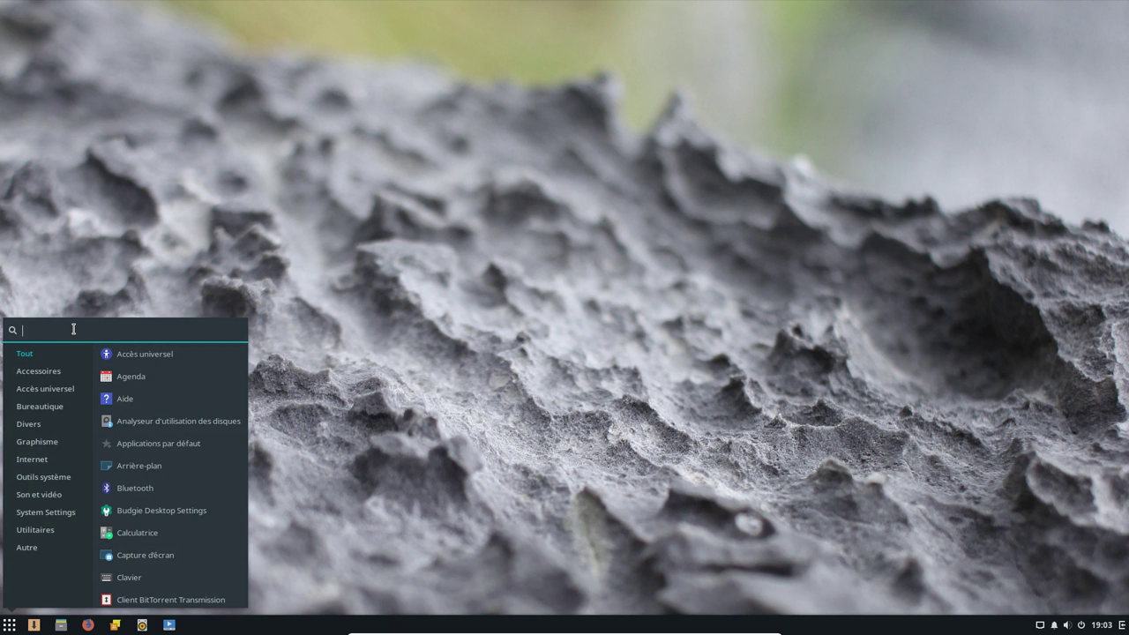
pyautogui.write('vlc')
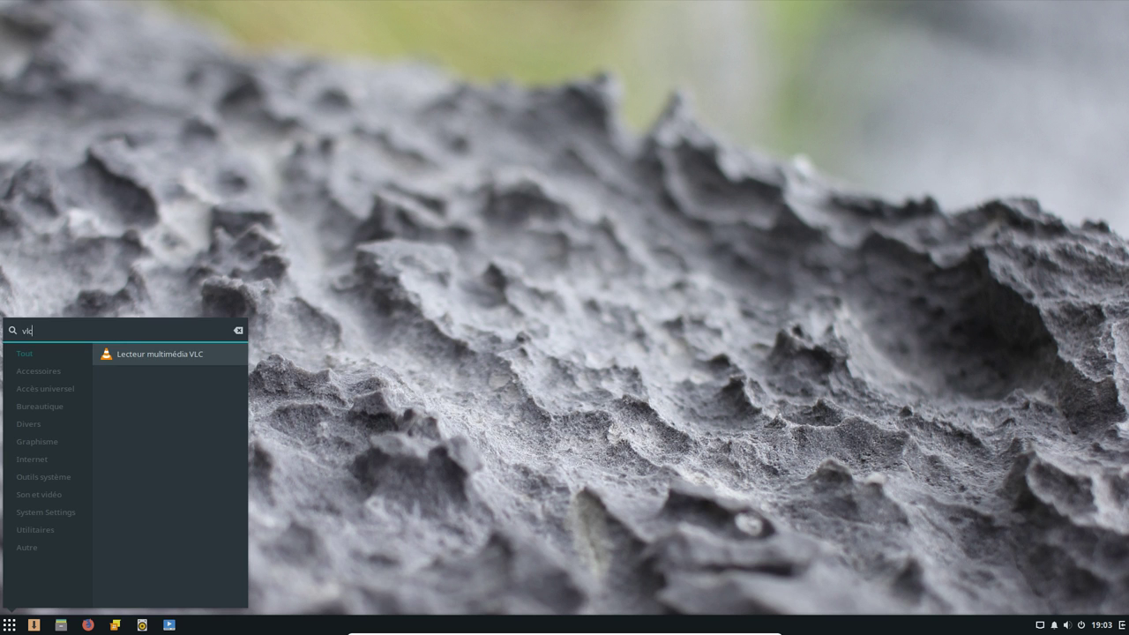
pyautogui.press('Return')
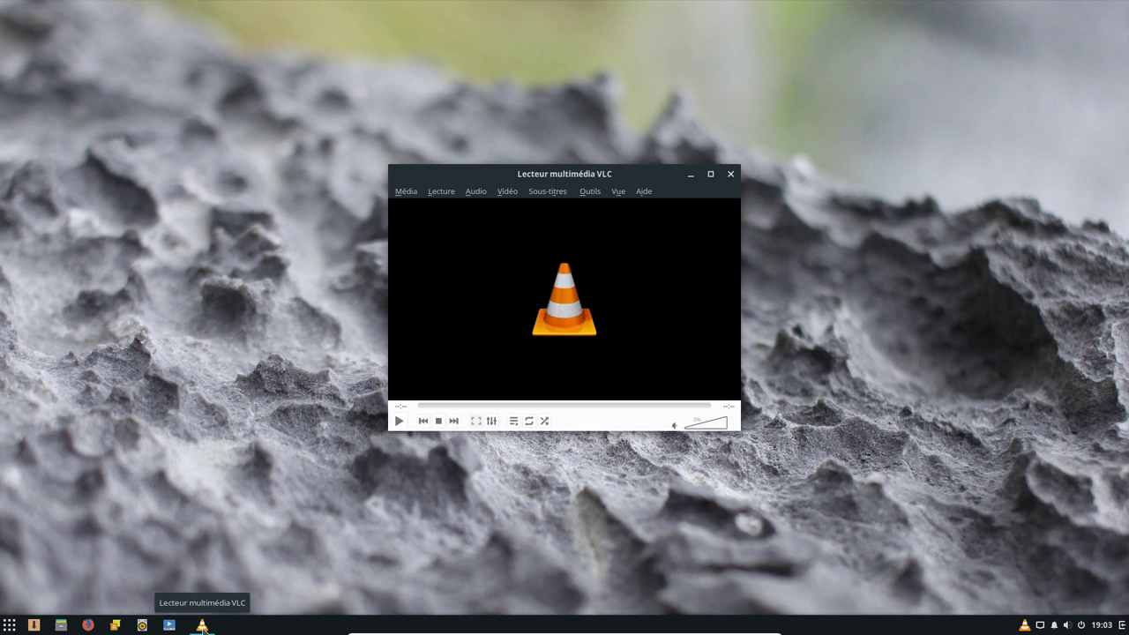
# Pin VLC to the panel, view its 3.0.1 Vetinari About box, then close VLC
pyautogui.rightClick(202, 626)
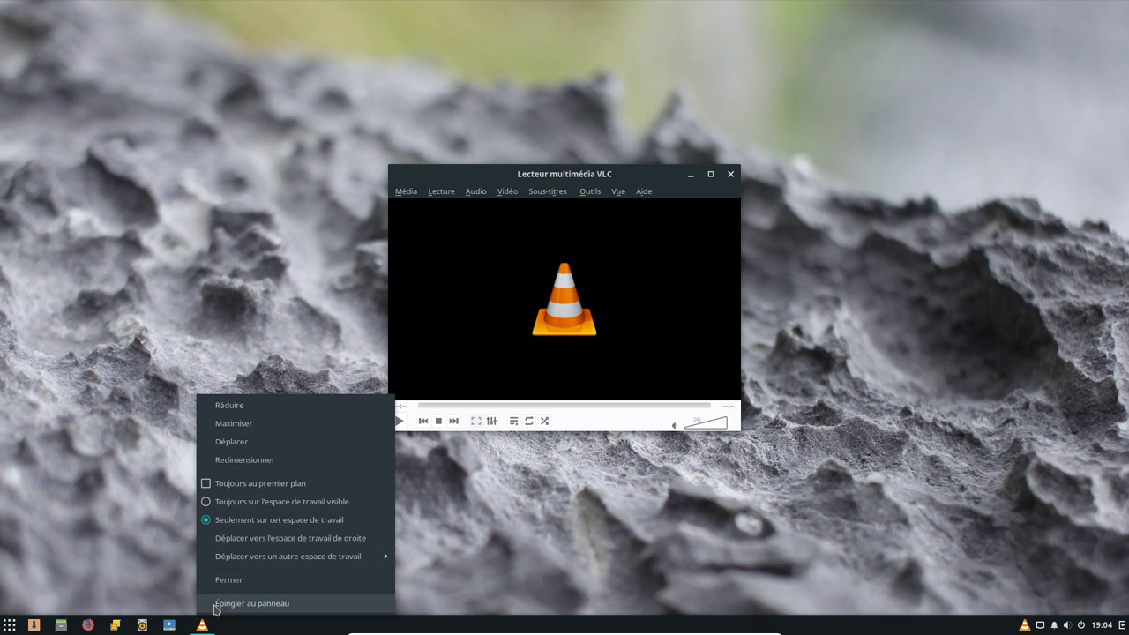
pyautogui.click(229, 603)
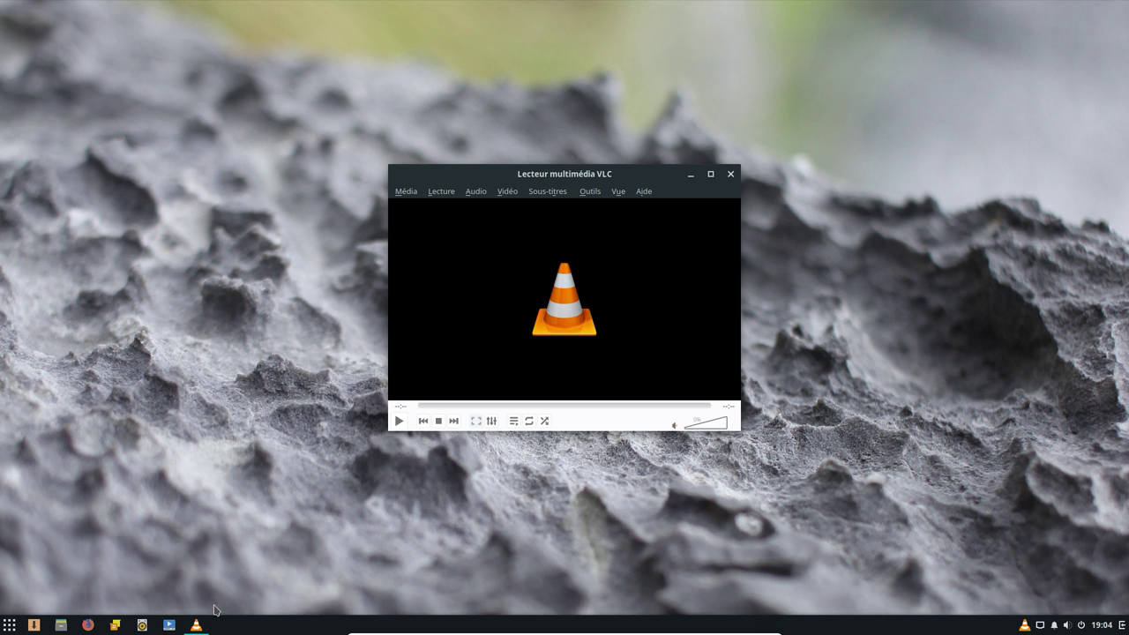
pyautogui.click(645, 192)
pyautogui.click(675, 231)
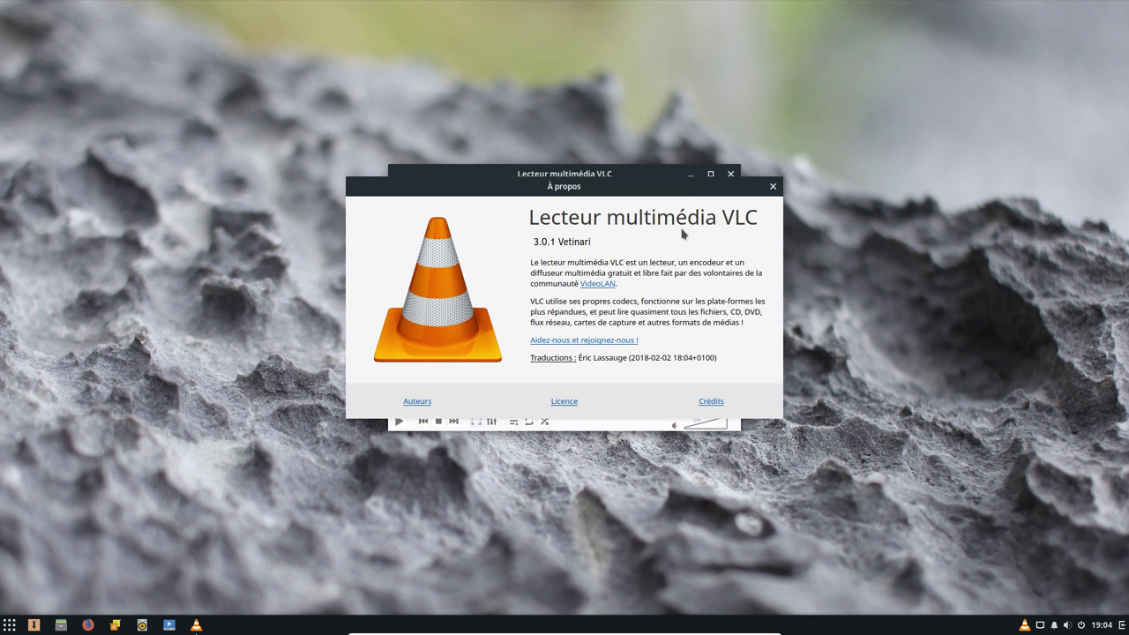
pyautogui.click(773, 186)
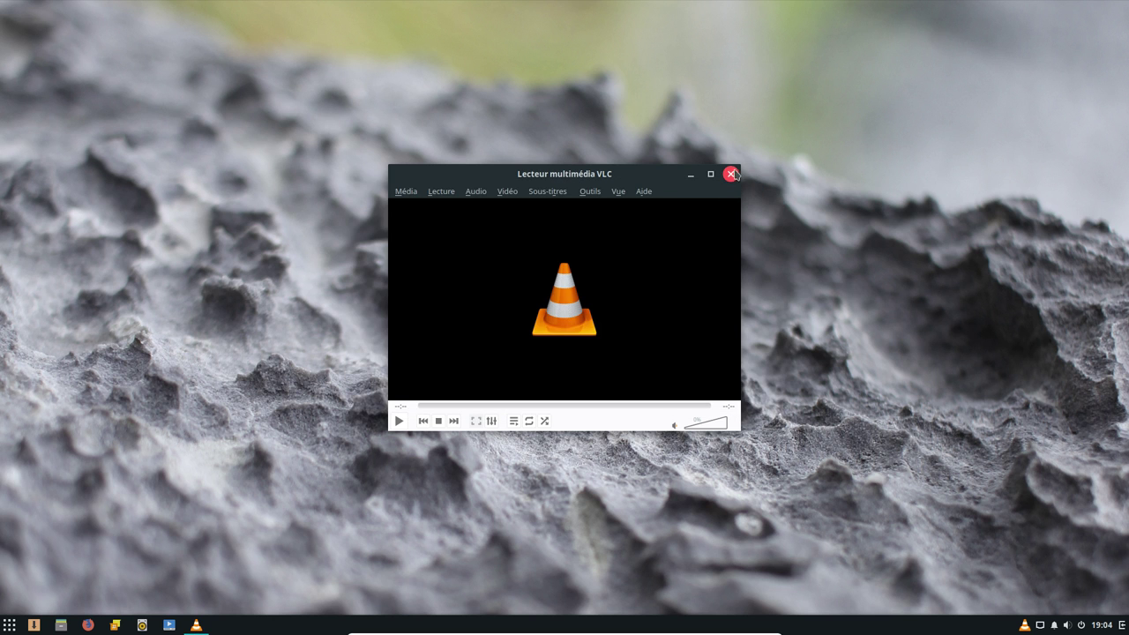
pyautogui.click(731, 174)
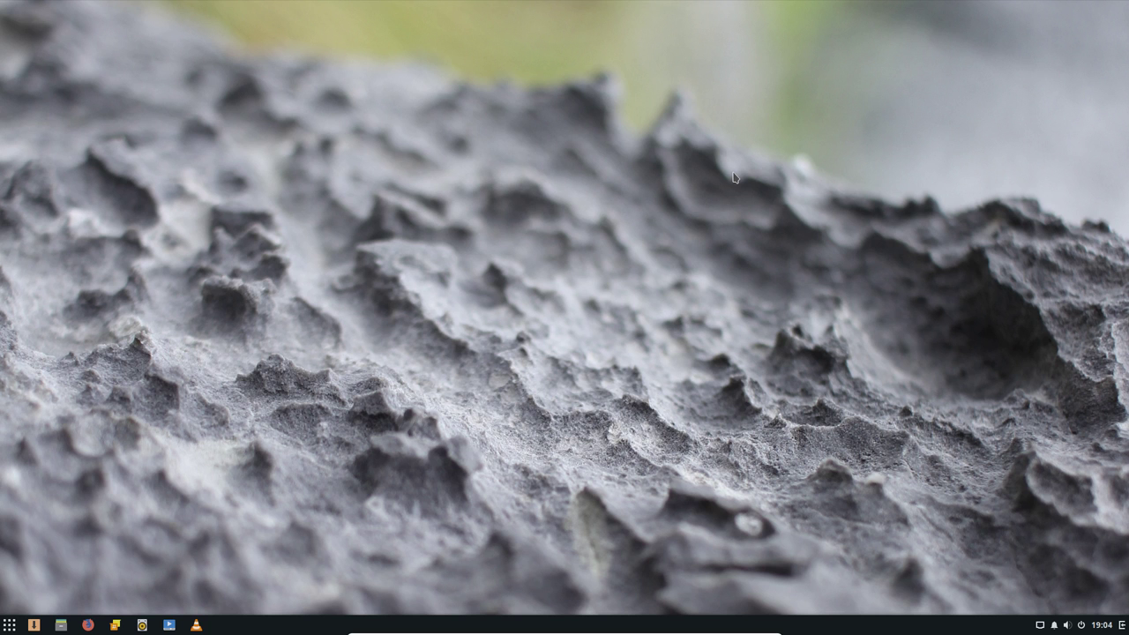
pyautogui.click(5, 626)
# Launch Agenda and cycle through year, month and week views, ending on week 9
pyautogui.click(151, 380)
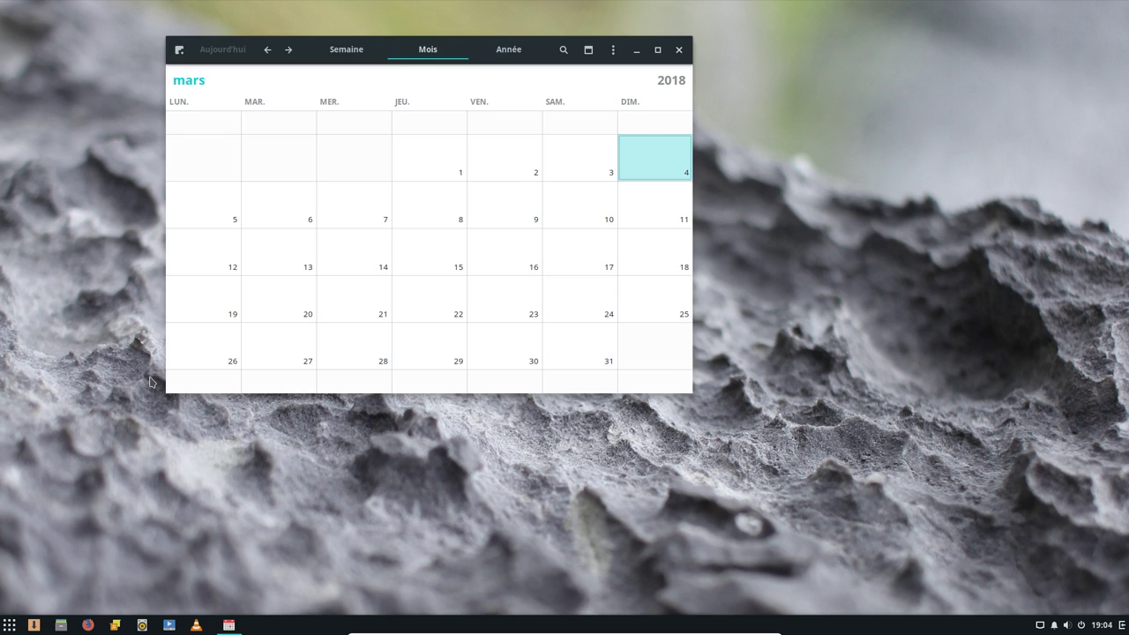
pyautogui.click(509, 51)
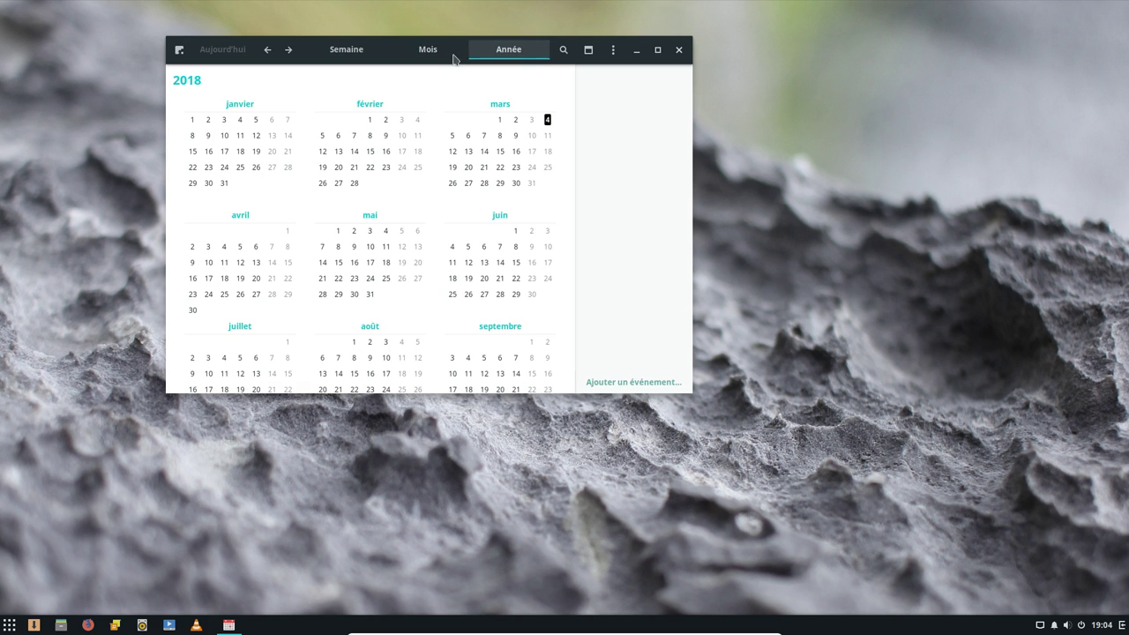
pyautogui.click(406, 54)
pyautogui.click(349, 50)
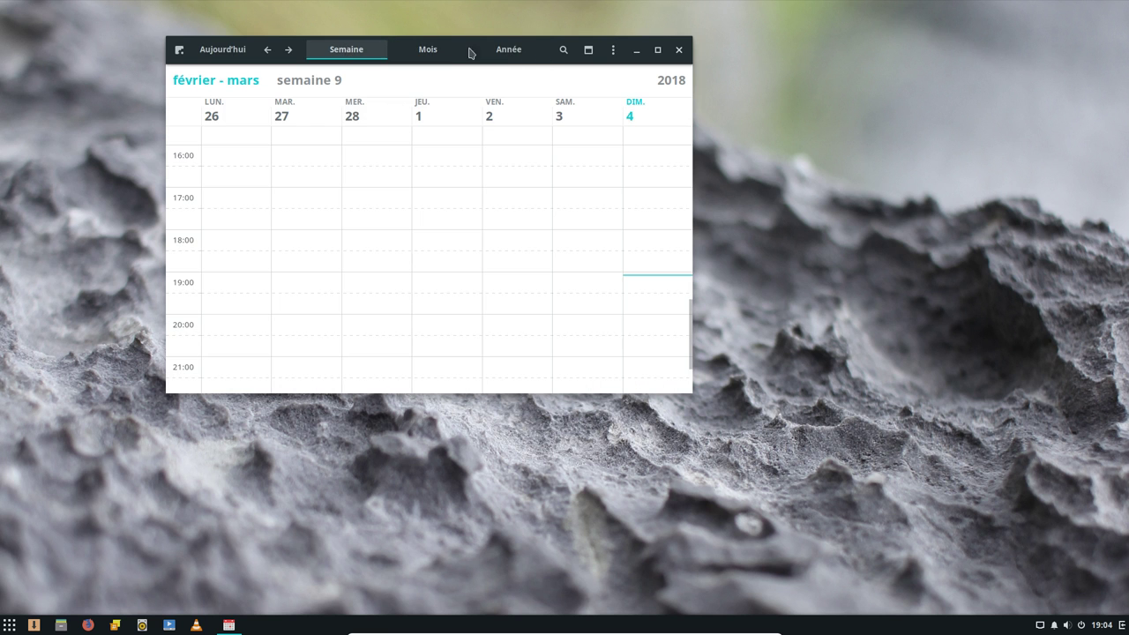
# View the About box (version 3.26.3), then pin the calendar to the panel
pyautogui.click(183, 52)
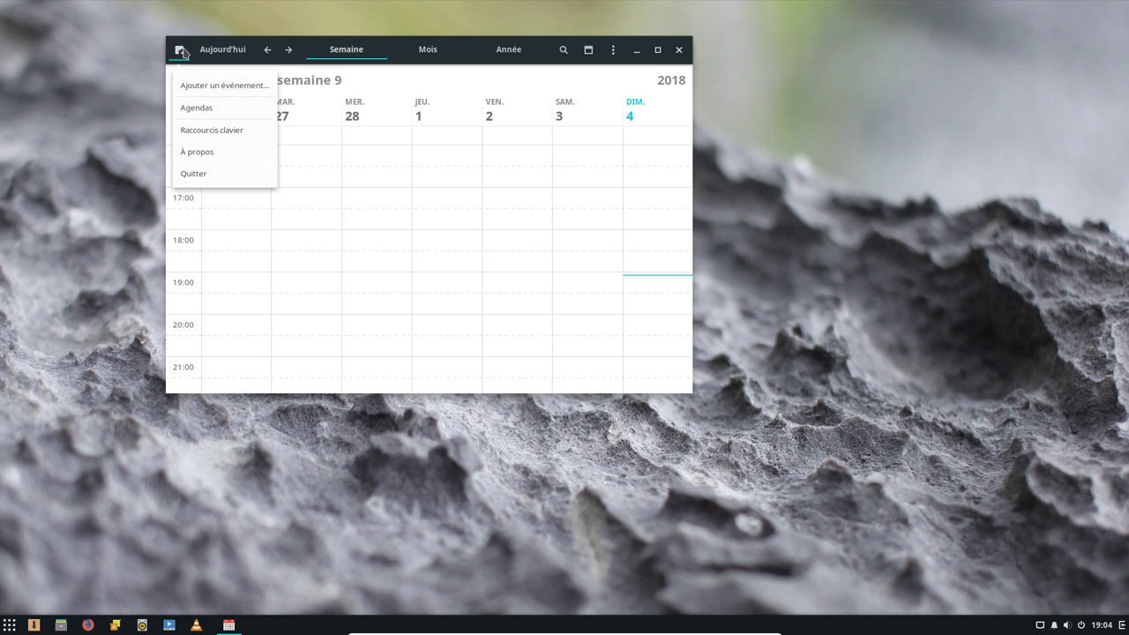
pyautogui.click(220, 155)
pyautogui.click(552, 130)
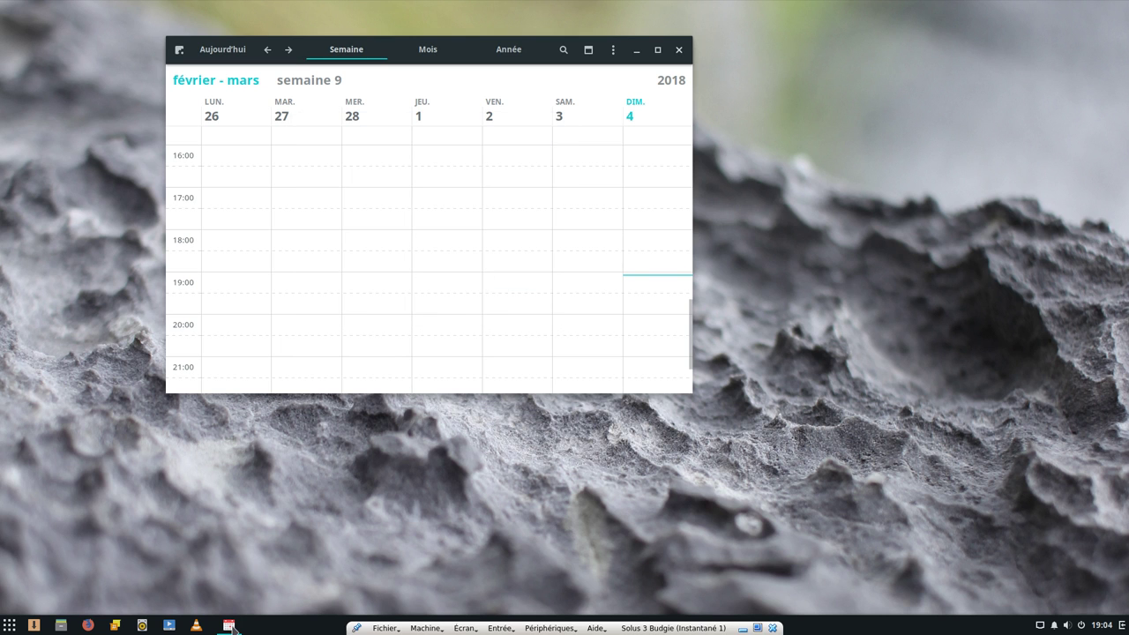
pyautogui.rightClick(230, 627)
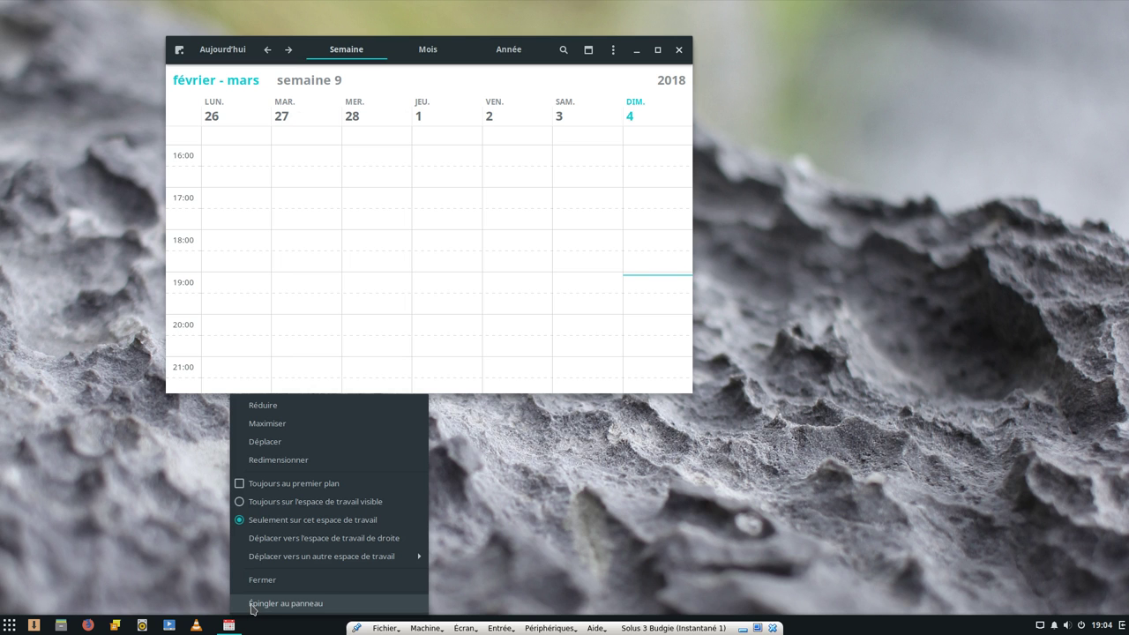
pyautogui.click(251, 605)
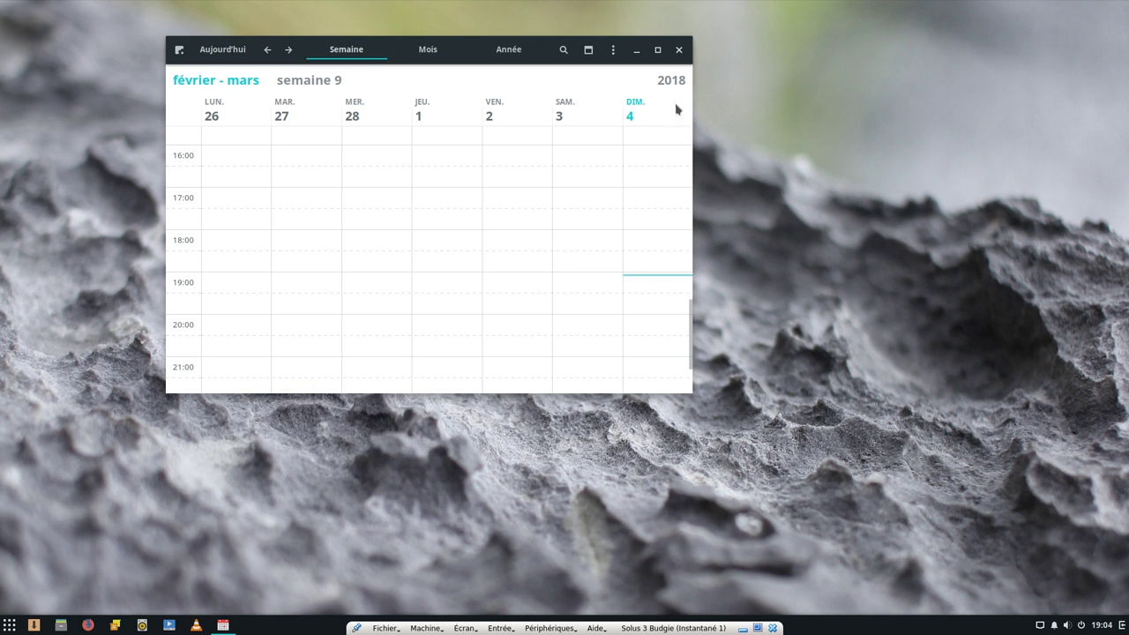
# Close the calendar window and then the VLC player
pyautogui.click(678, 49)
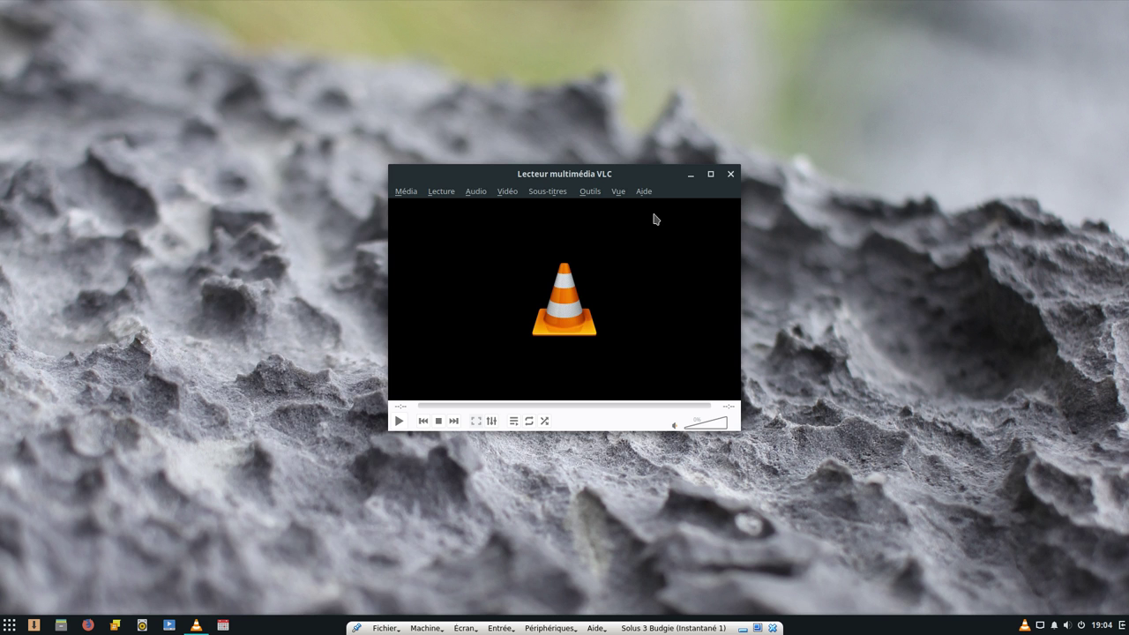
pyautogui.click(731, 174)
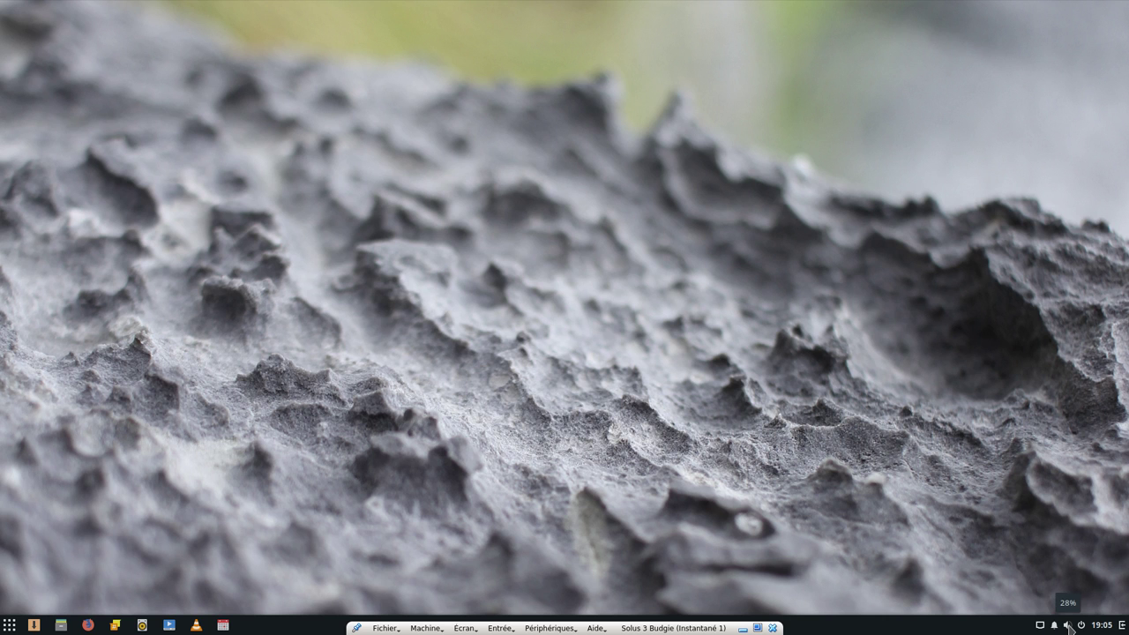
# Raise the system volume with the tray slider and peek at the power and clock menus
pyautogui.click(1068, 625)
pyautogui.moveTo(1047, 576); pyautogui.dragTo(1088, 578)
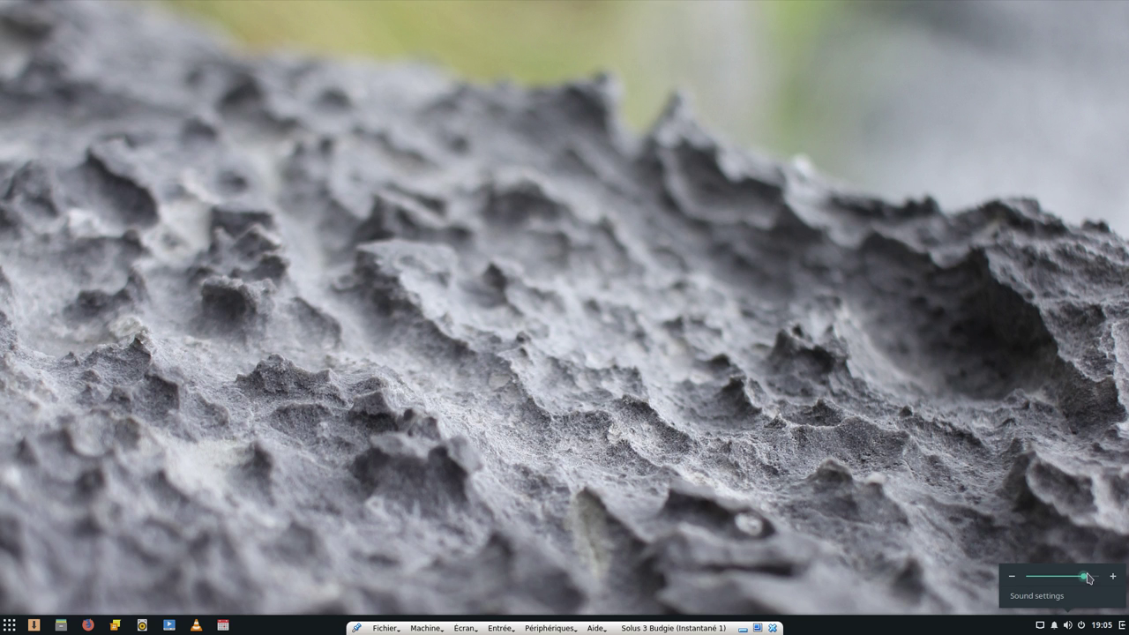
pyautogui.click(939, 600)
pyautogui.click(1082, 626)
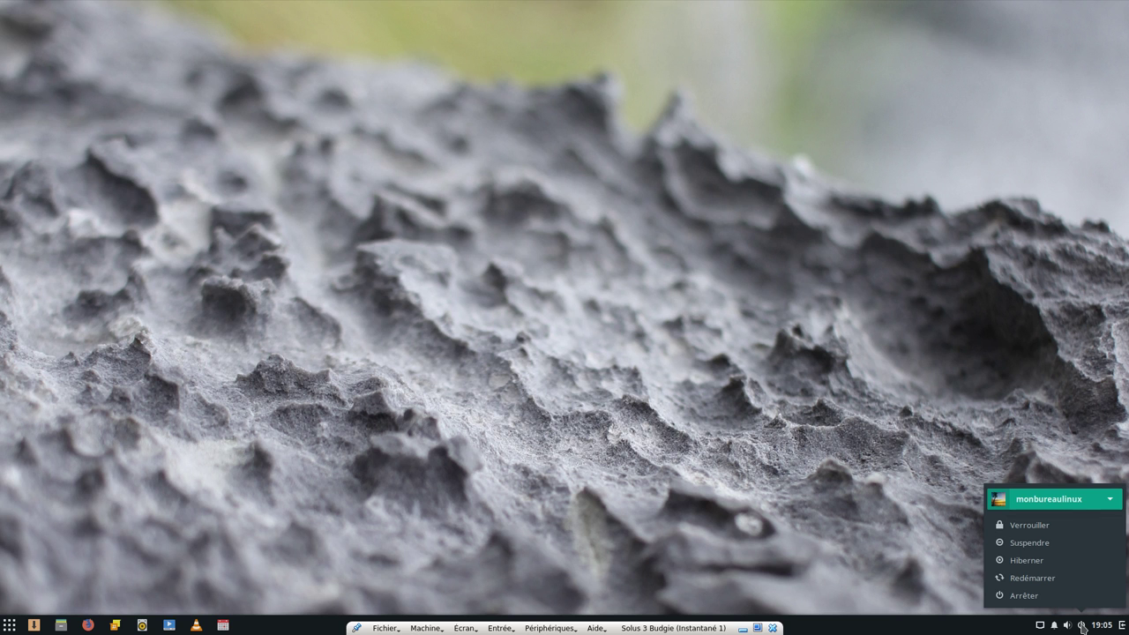
pyautogui.click(1082, 626)
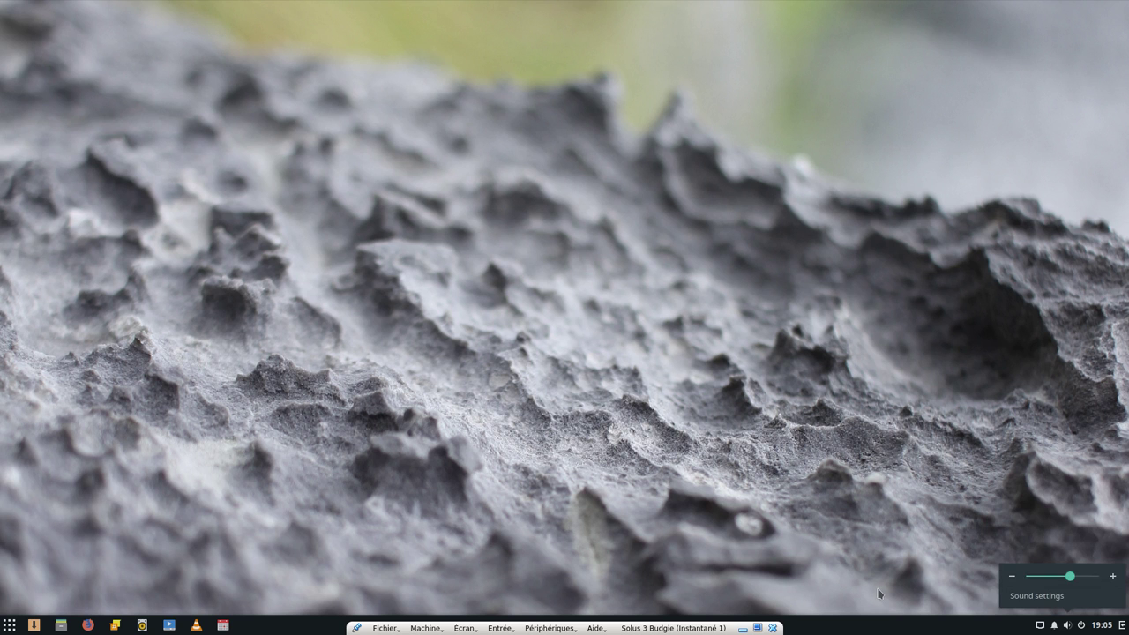
pyautogui.click(1101, 627)
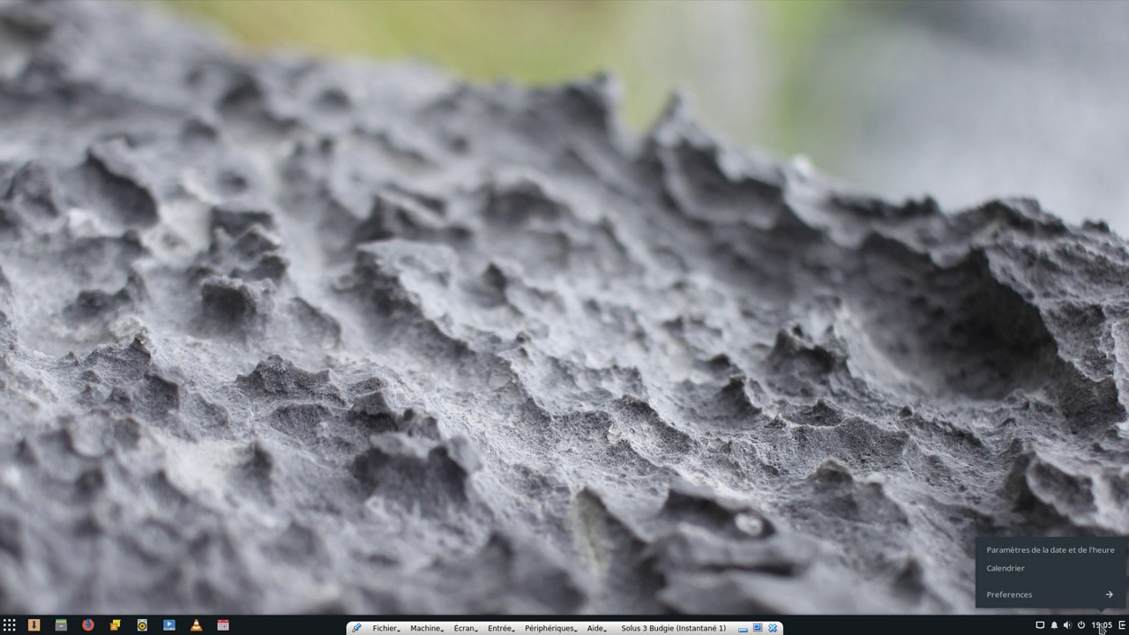
pyautogui.click(1100, 628)
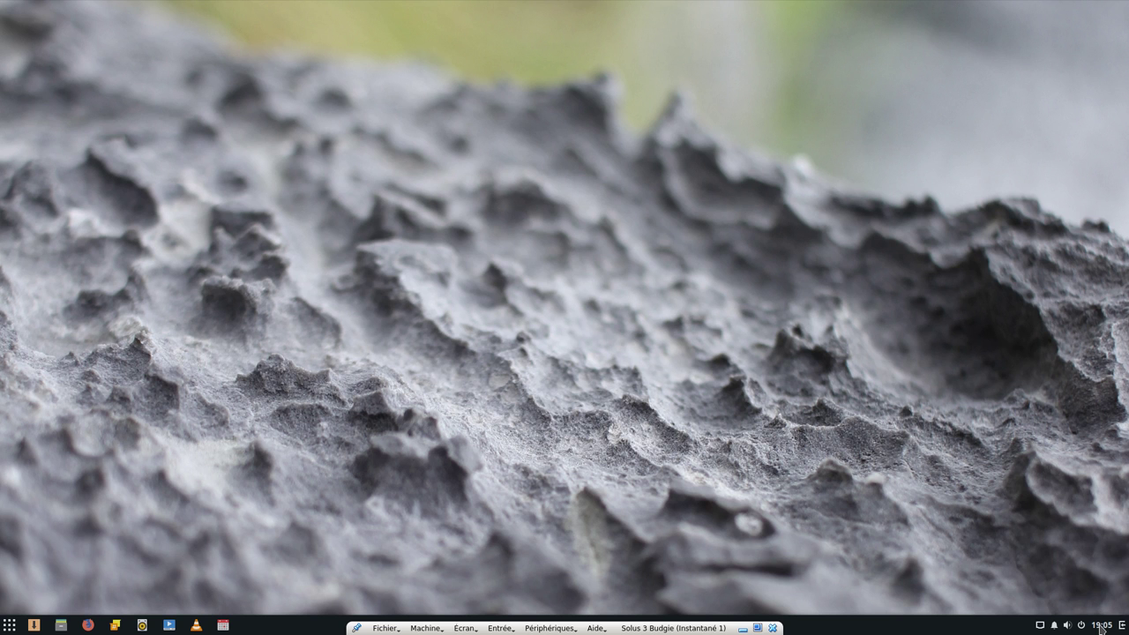
# Open the Raven side panel, view Notifications, then return to the calendar and sound applets
pyautogui.click(1122, 626)
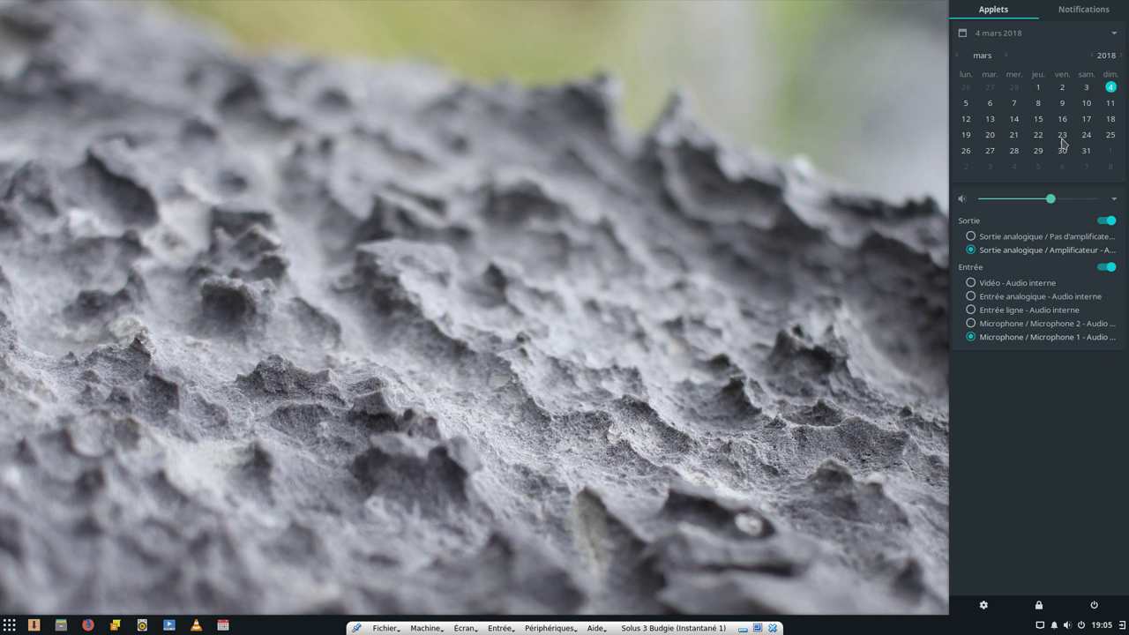
pyautogui.click(1087, 16)
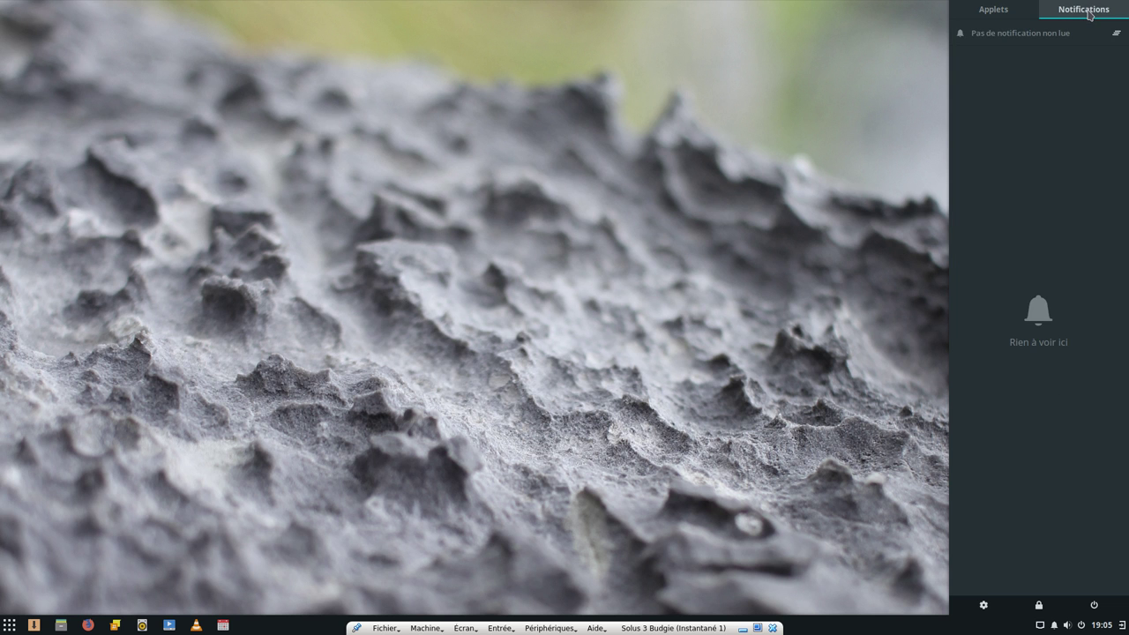
pyautogui.click(1007, 14)
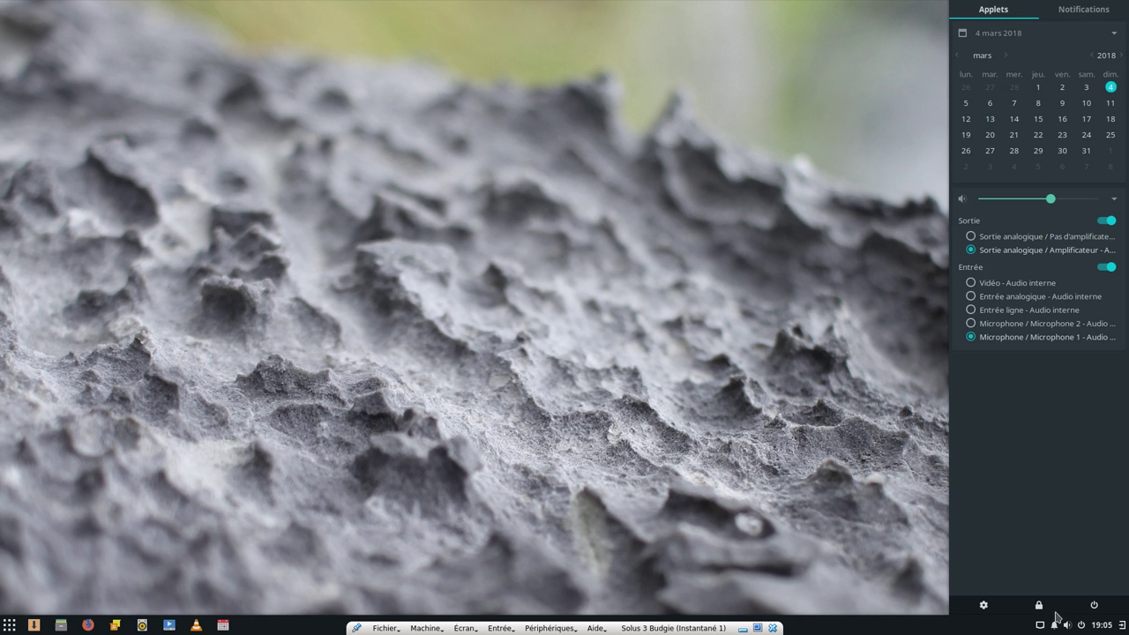
# Browse Budgie Settings' Desktop, Fonts and Windows pages from Raven's gear, then close it
pyautogui.click(983, 607)
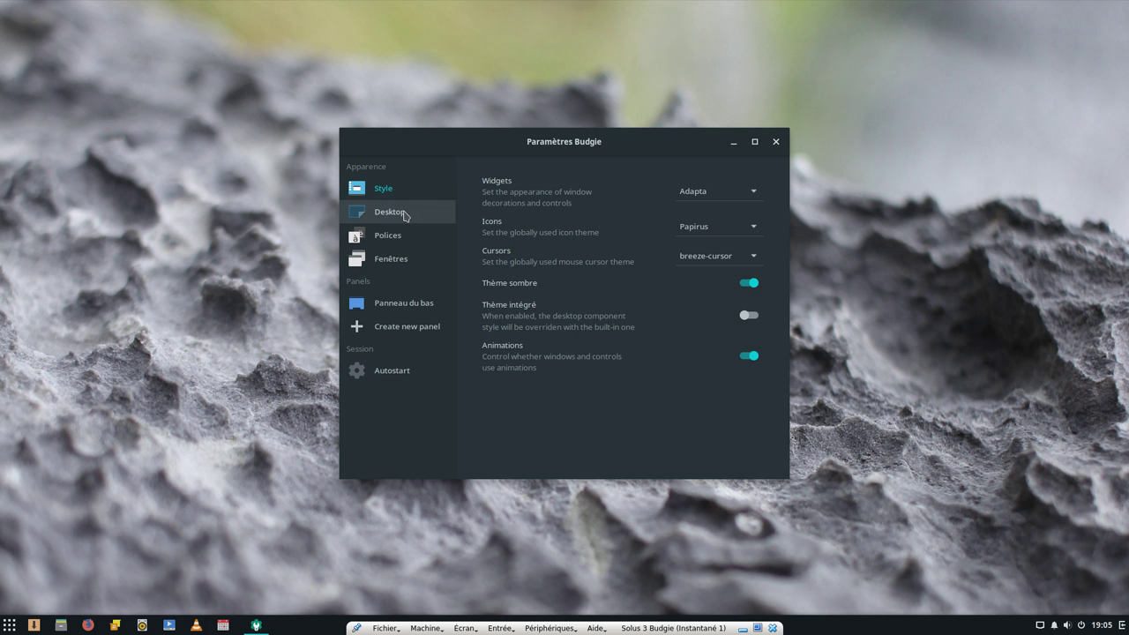
pyautogui.click(404, 215)
pyautogui.click(388, 244)
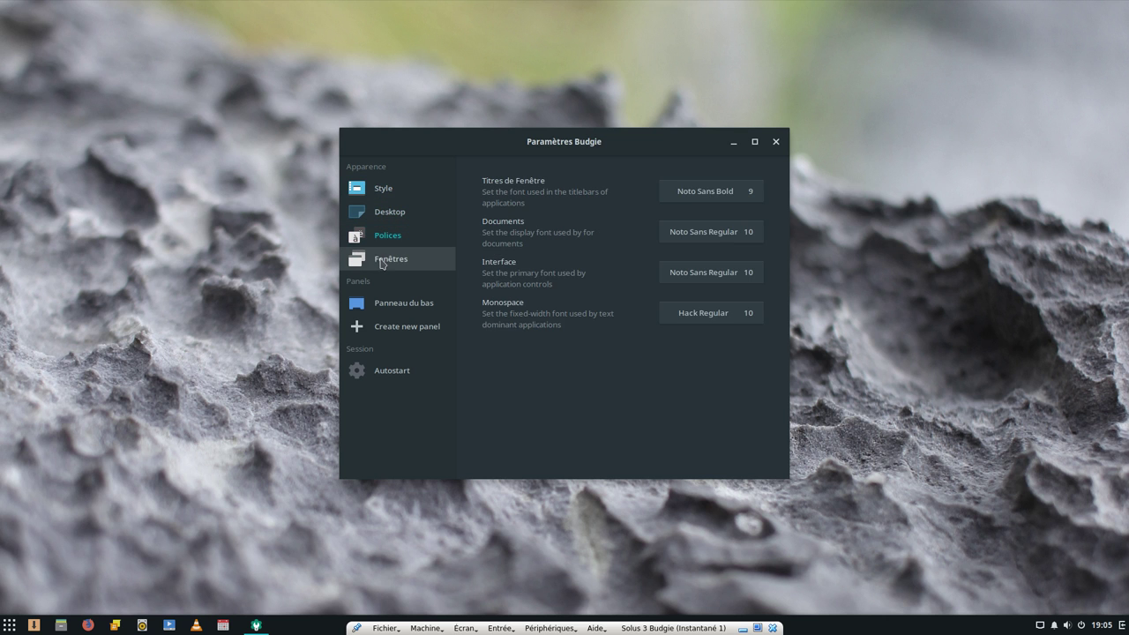
pyautogui.click(382, 259)
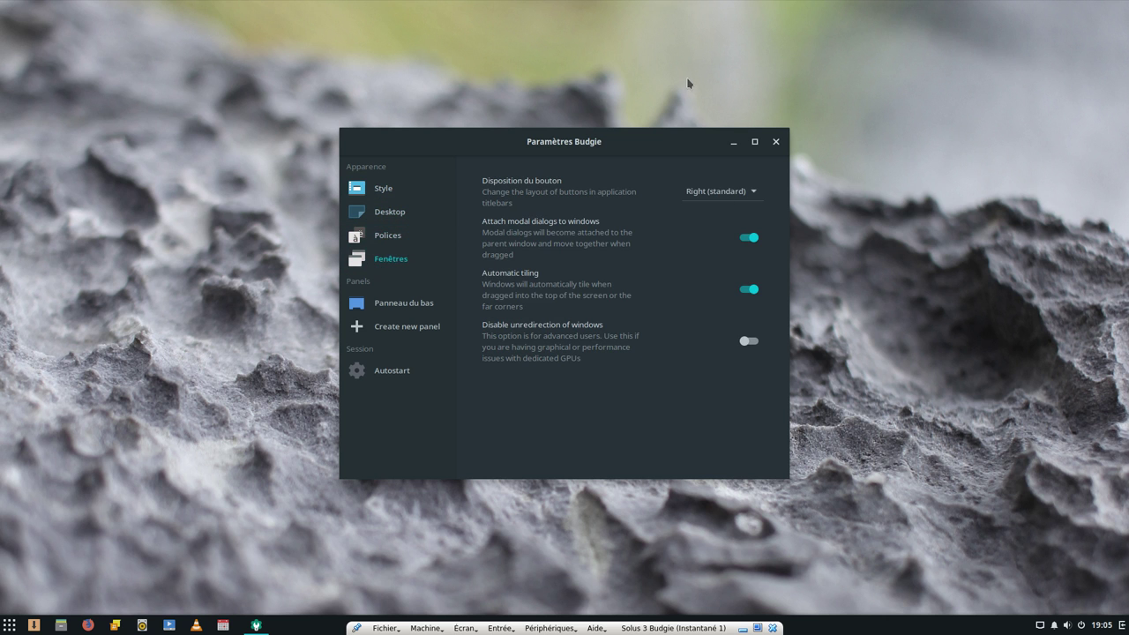
pyautogui.click(775, 143)
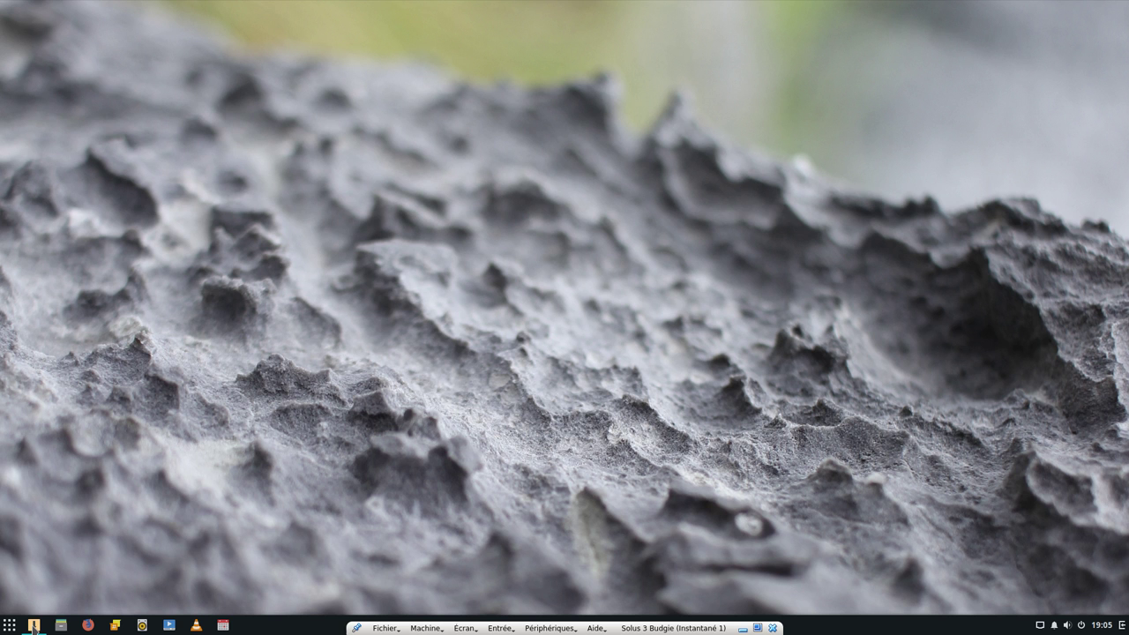
# Launch the Software Center, move its window up and right, and close it
pyautogui.click(33, 624)
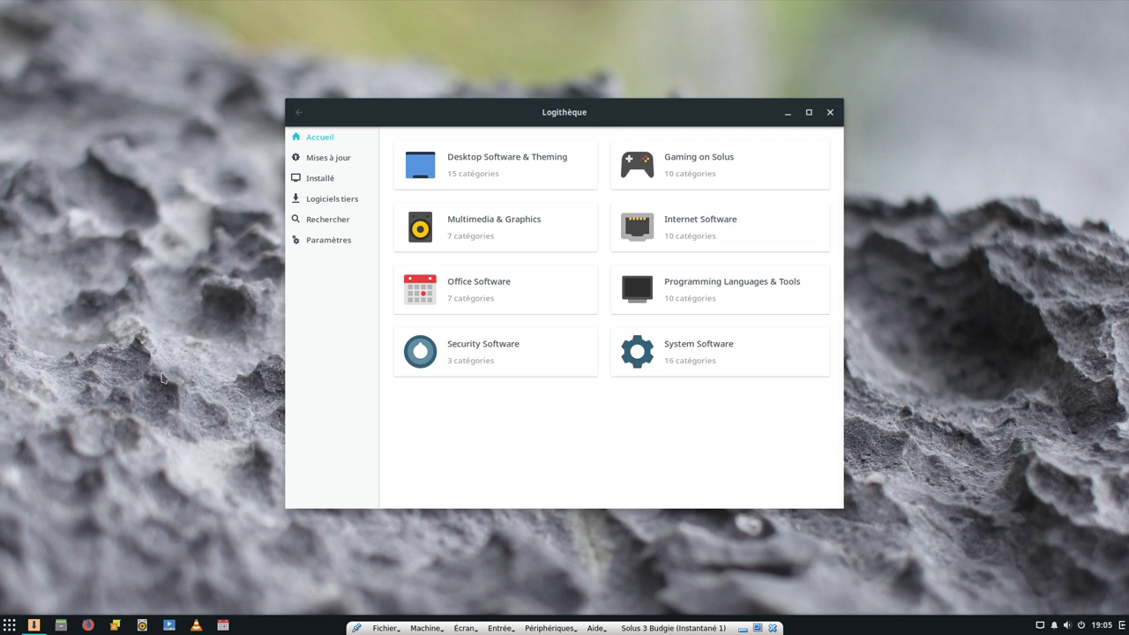
pyautogui.moveTo(737, 113); pyautogui.dragTo(827, 88)
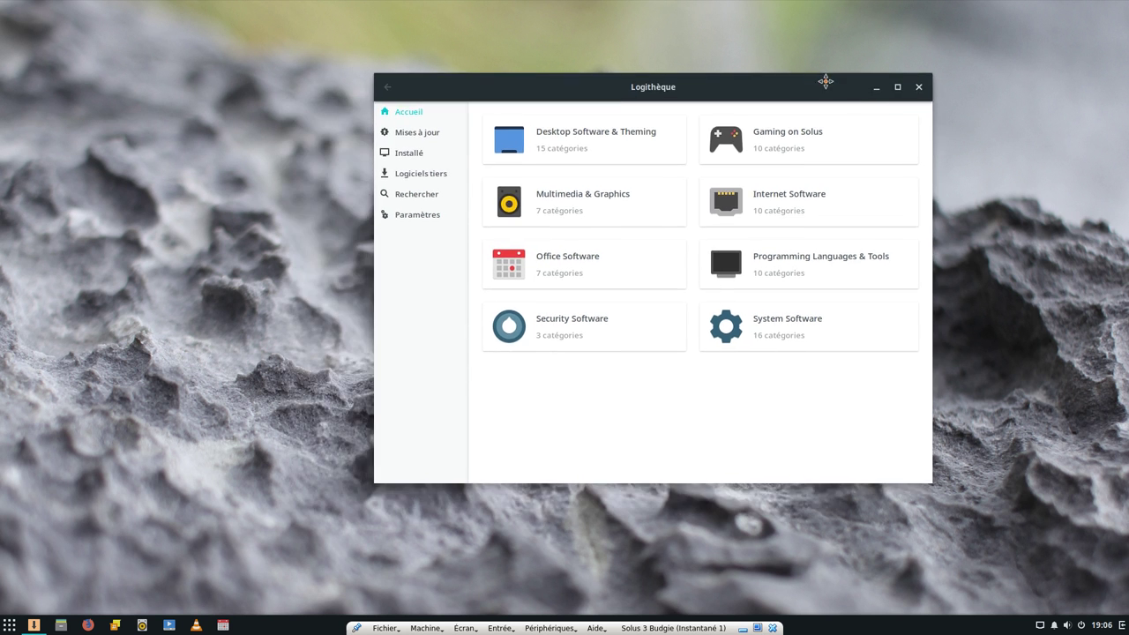
pyautogui.click(919, 87)
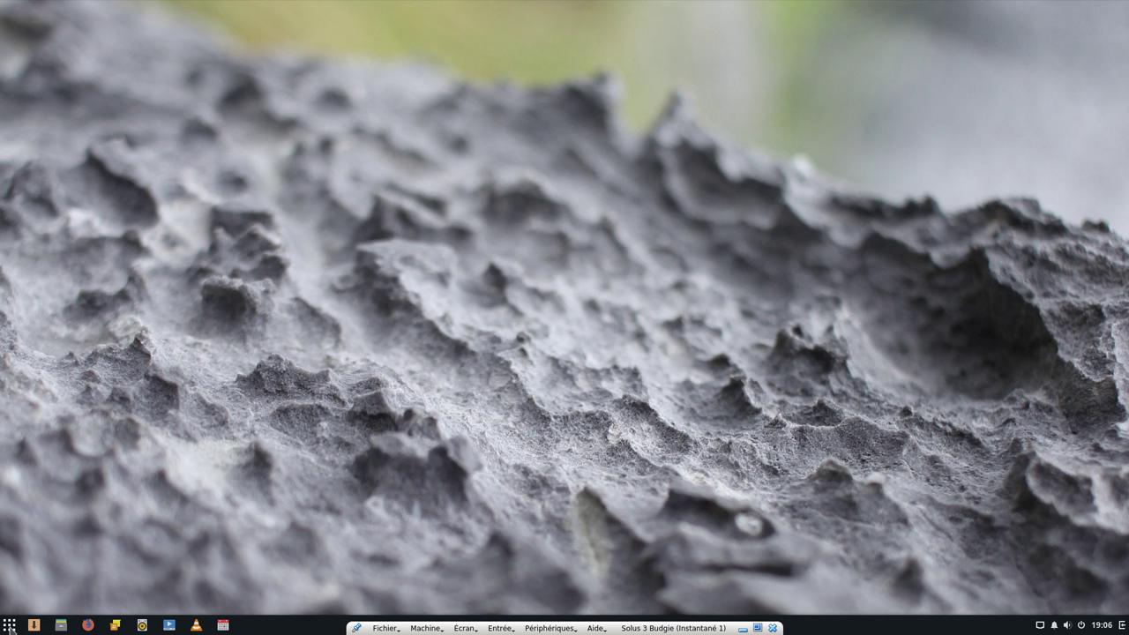
# Search 'ter' in the application menu and launch Terminal
pyautogui.click(10, 626)
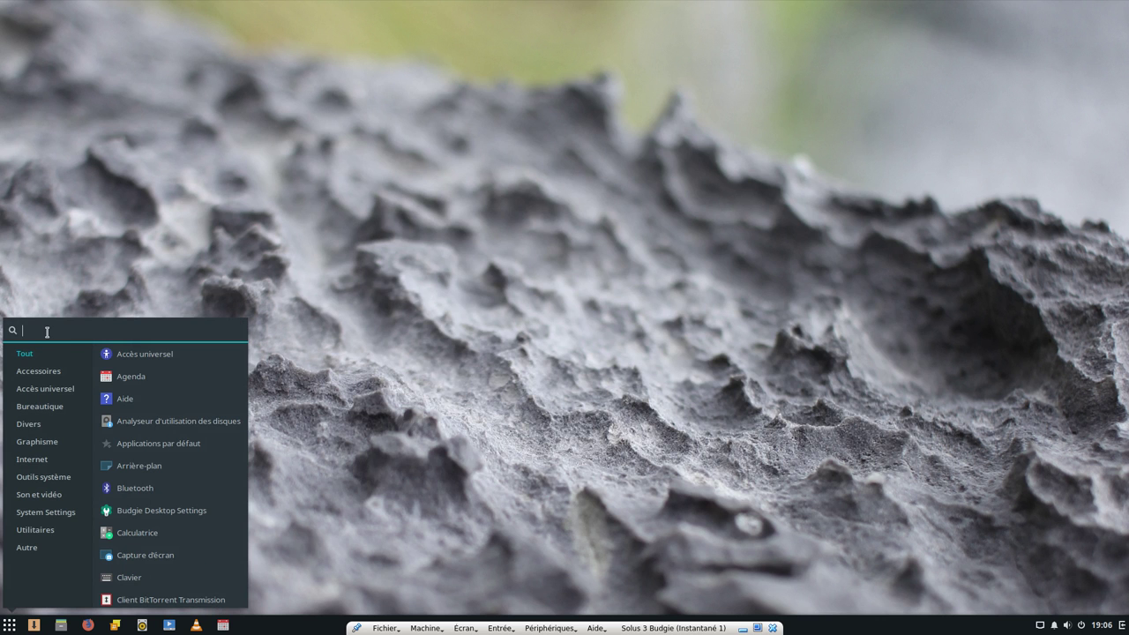
pyautogui.write('ter')
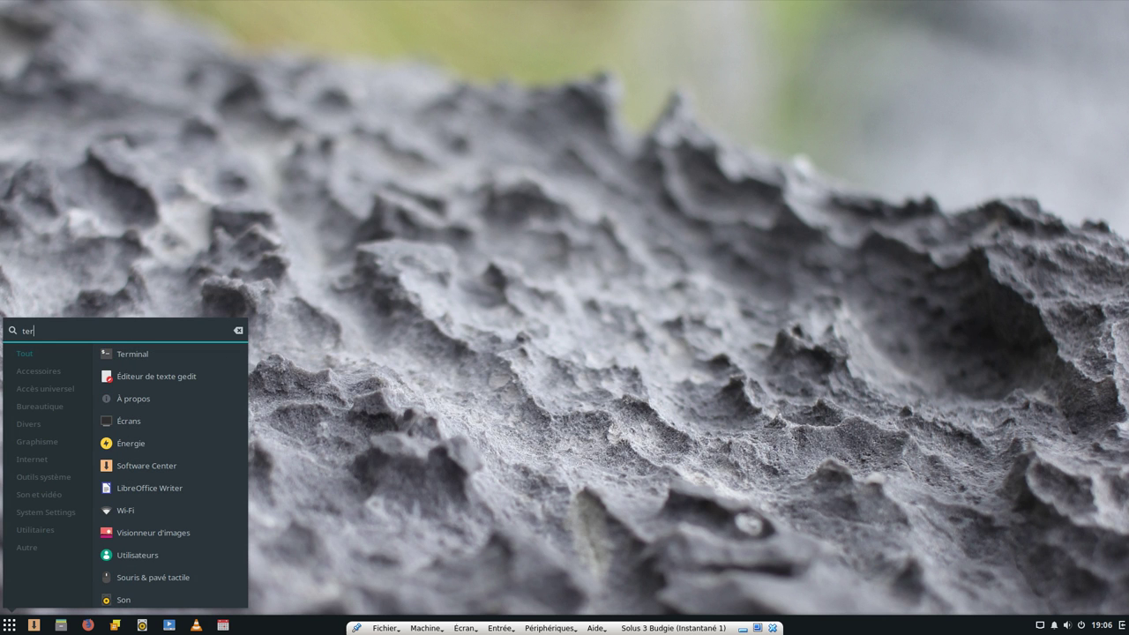
pyautogui.click(117, 353)
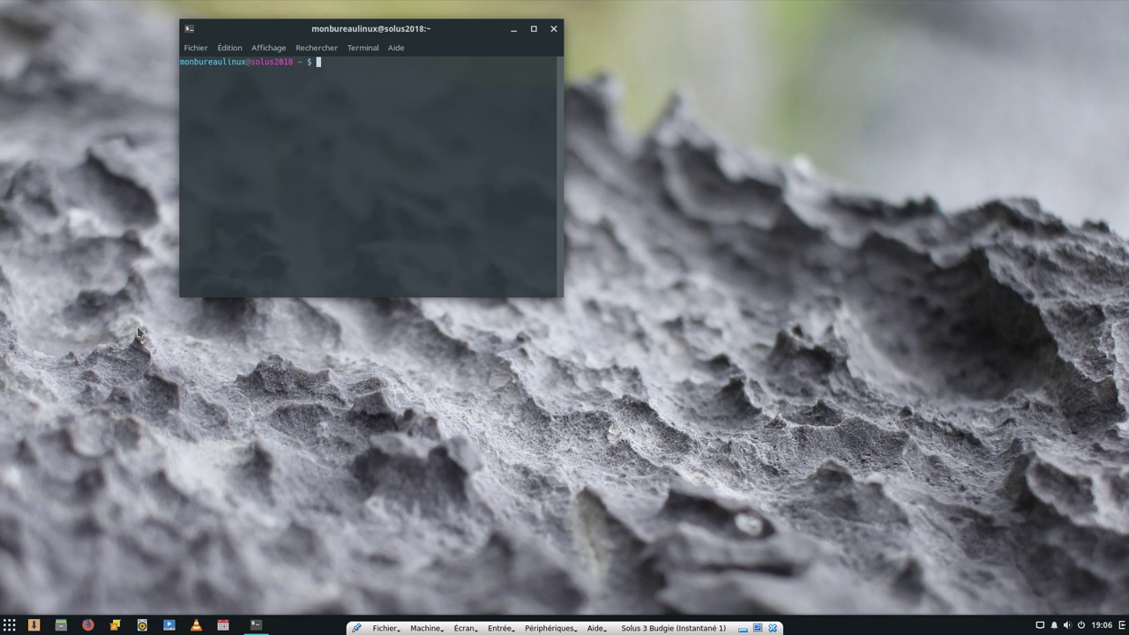
# Run sudo eopkg upgrade and authenticate with the administrator password
pyautogui.write('sudo eopkg upgrade')
pyautogui.press('Return')
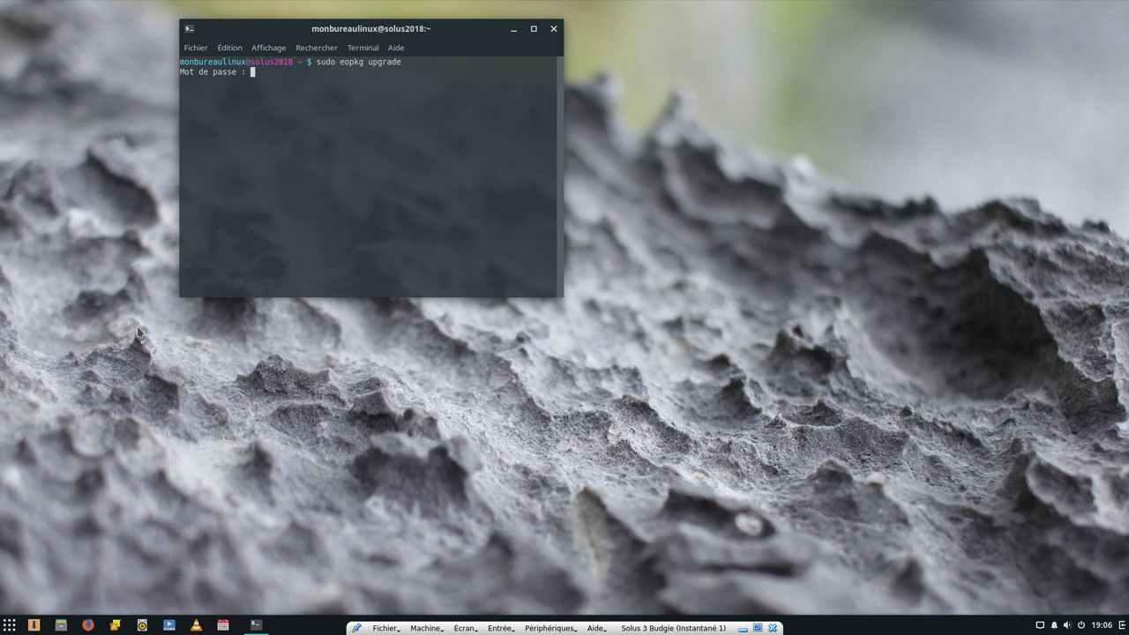
pyautogui.press('Return')
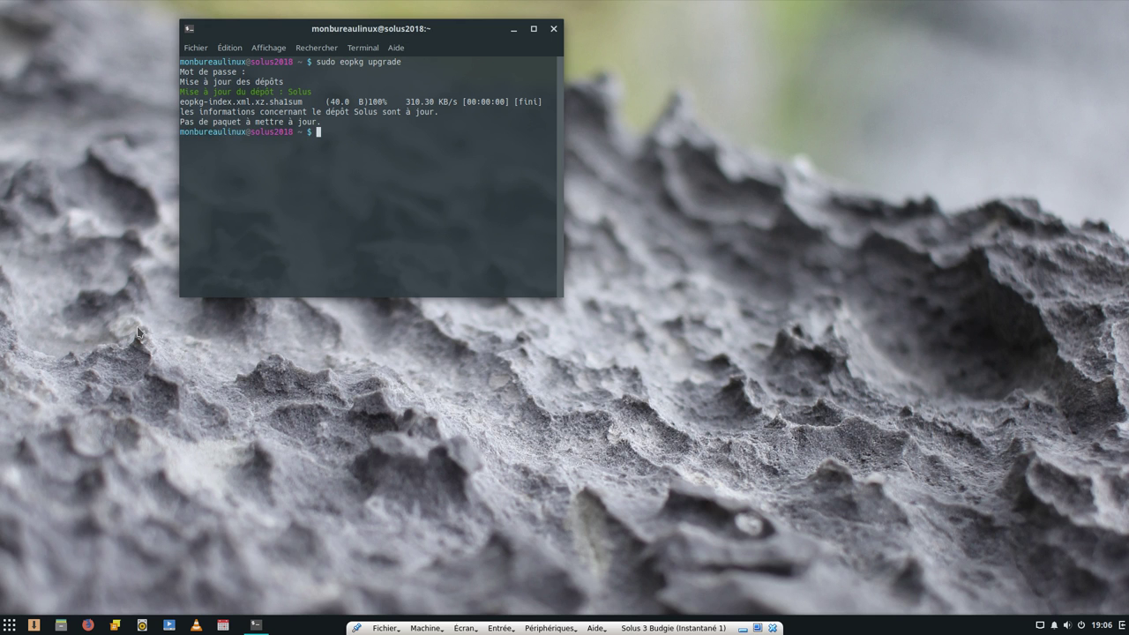
# Run sudo eopkg upgrade vlc, which reports no packages to update
pyautogui.press('Up')
pyautogui.write('vlc')
pyautogui.press('Return')
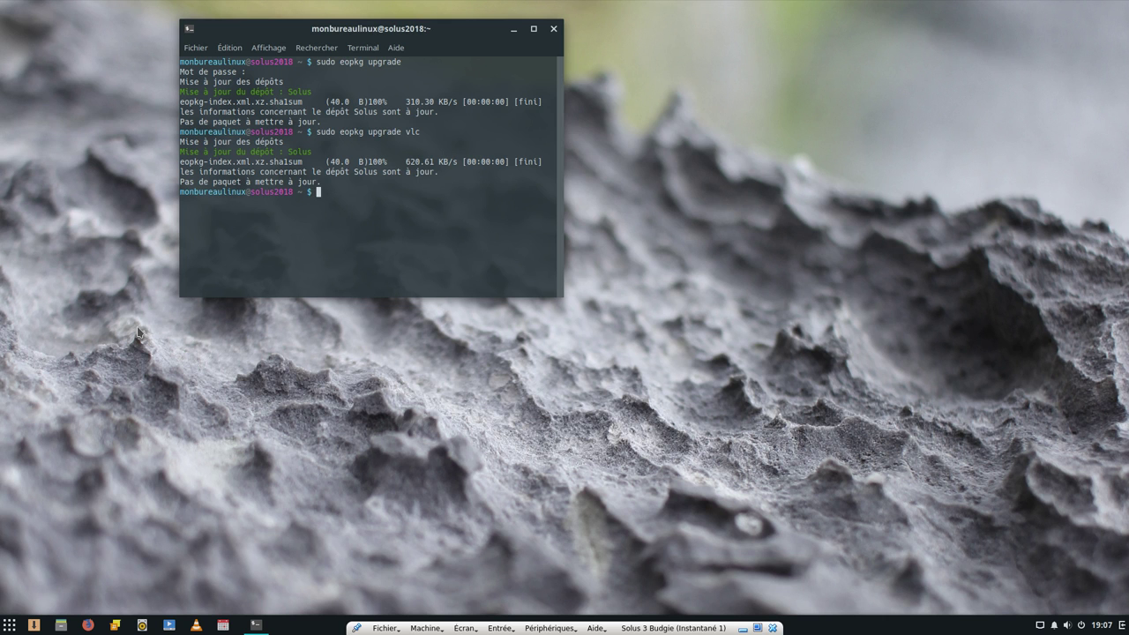
# Edit the recalled command into sudo eopkg install htop
pyautogui.press('Up')
pyautogui.press('BackSpace')
pyautogui.press('BackSpace')
pyautogui.press('BackSpace')
pyautogui.press('BackSpace')
pyautogui.press('BackSpace')
pyautogui.press('BackSpace')
pyautogui.press('BackSpace')
pyautogui.press('BackSpace')
pyautogui.press('BackSpace')
pyautogui.press('BackSpace')
pyautogui.press('BackSpace')
pyautogui.write('instal')
pyautogui.press('BackSpace')
pyautogui.write('ll htop')
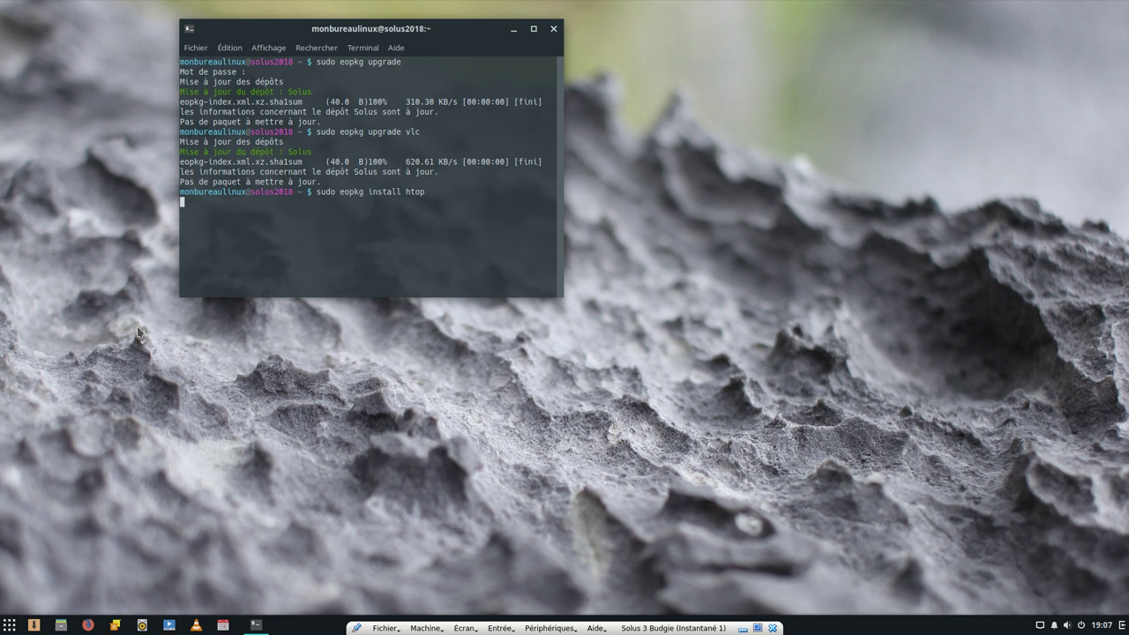